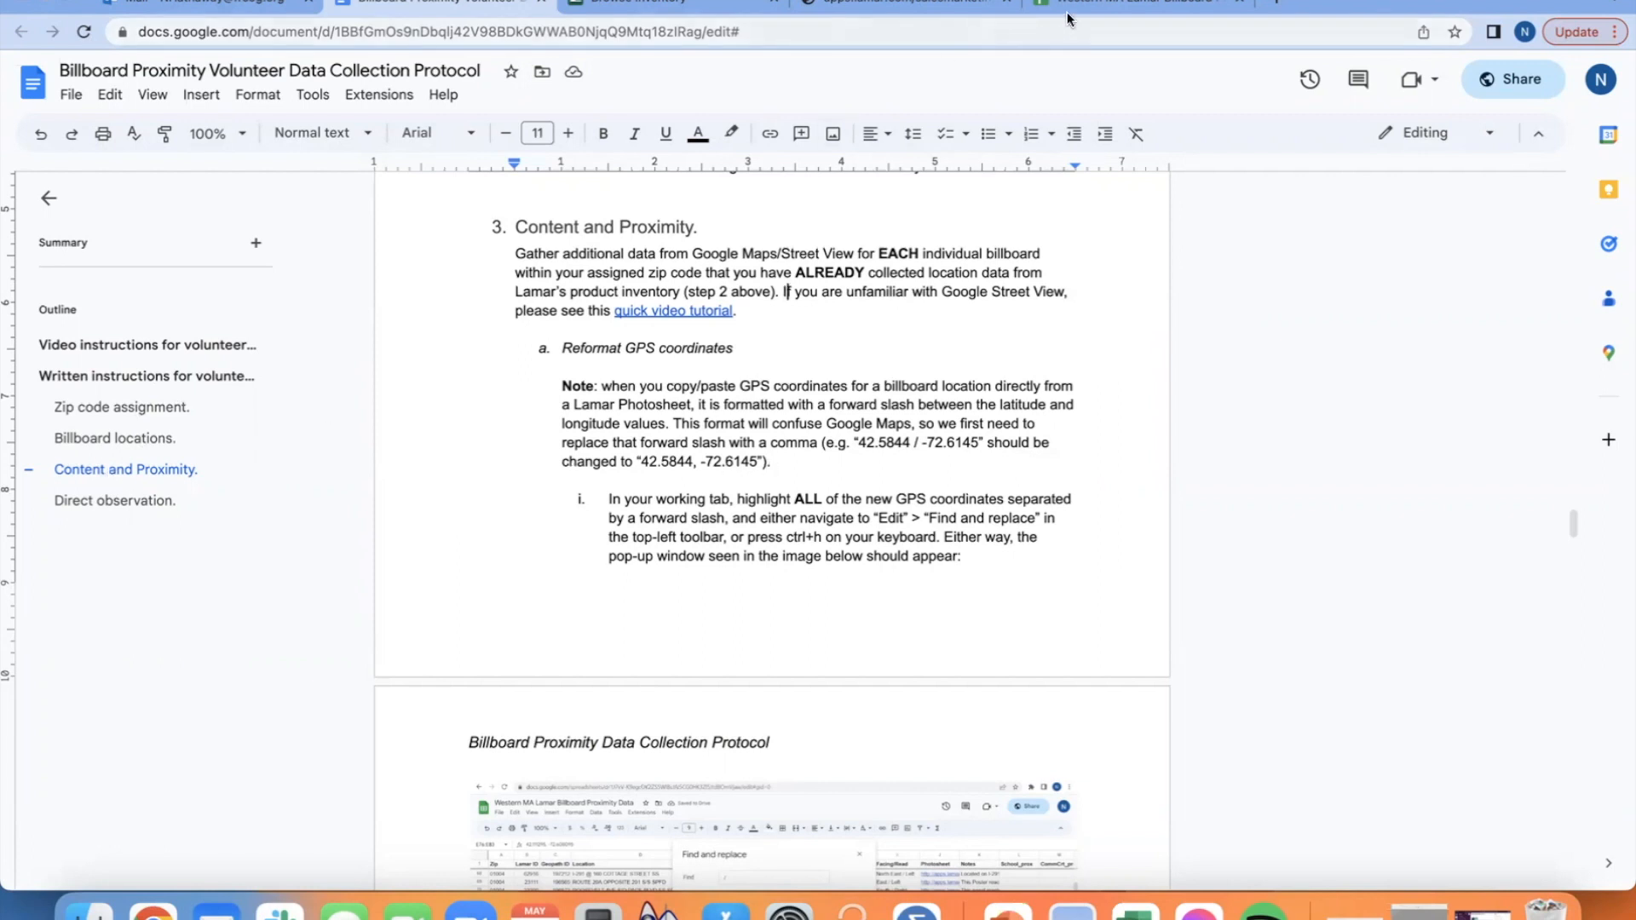
- Switch to the Western MA Lamar Billboard Proximity Data spreadsheet and clear the repeated coordinates beneath row 2 in the DEMO sheet's Lat/Long column
left_click(1124, 4)
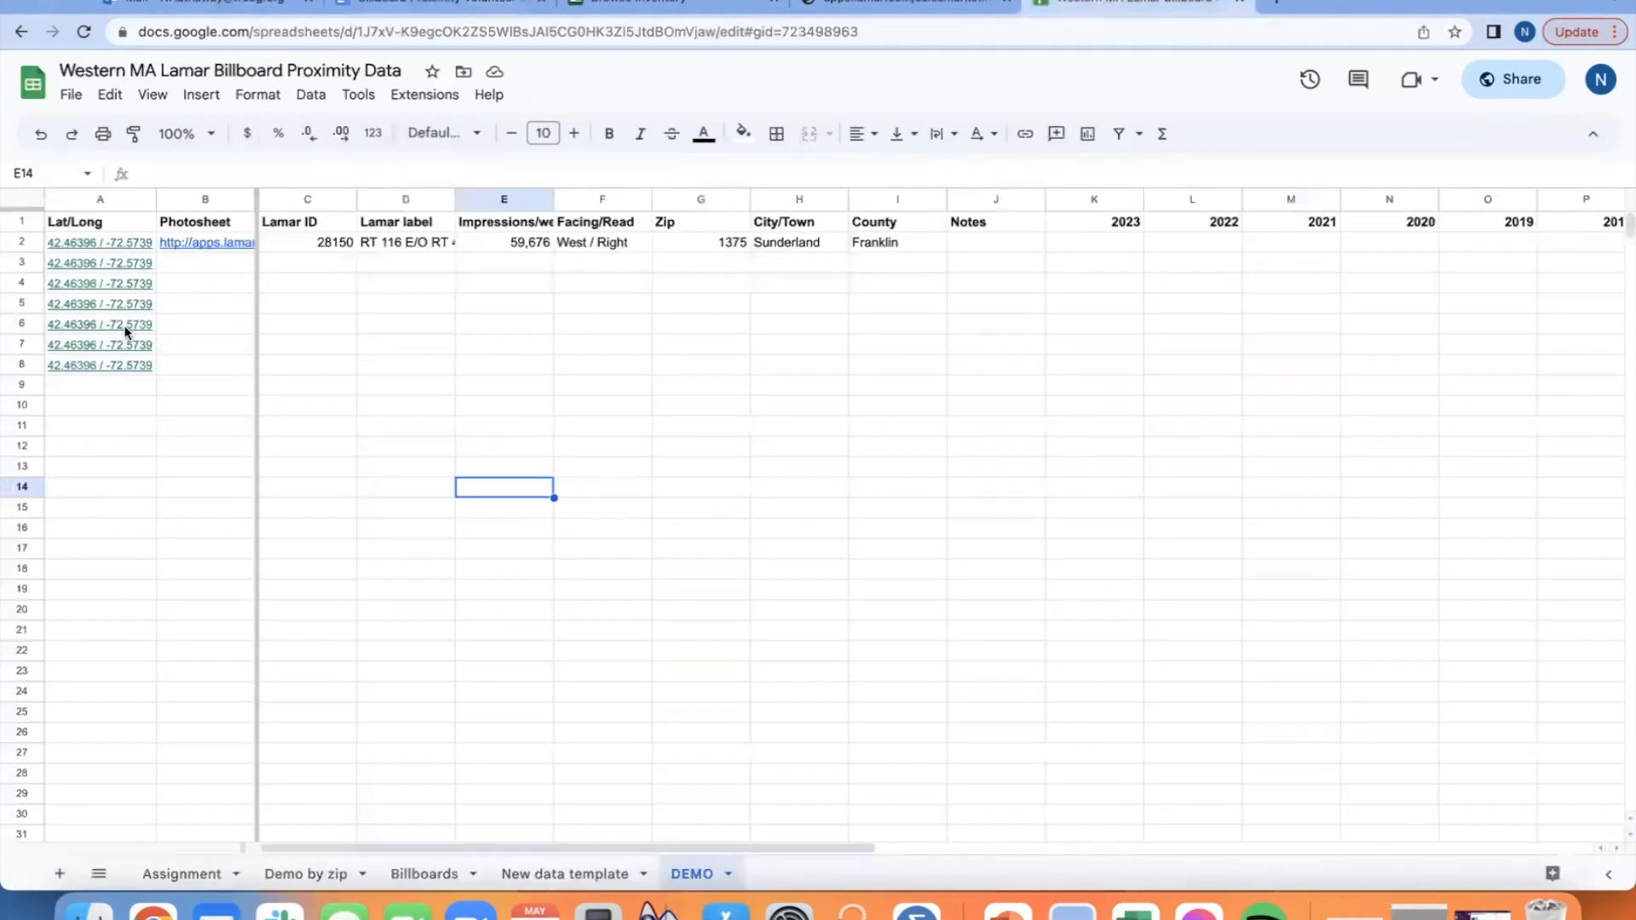
left_click_drag(115, 385, 116, 264)
key("Delete")
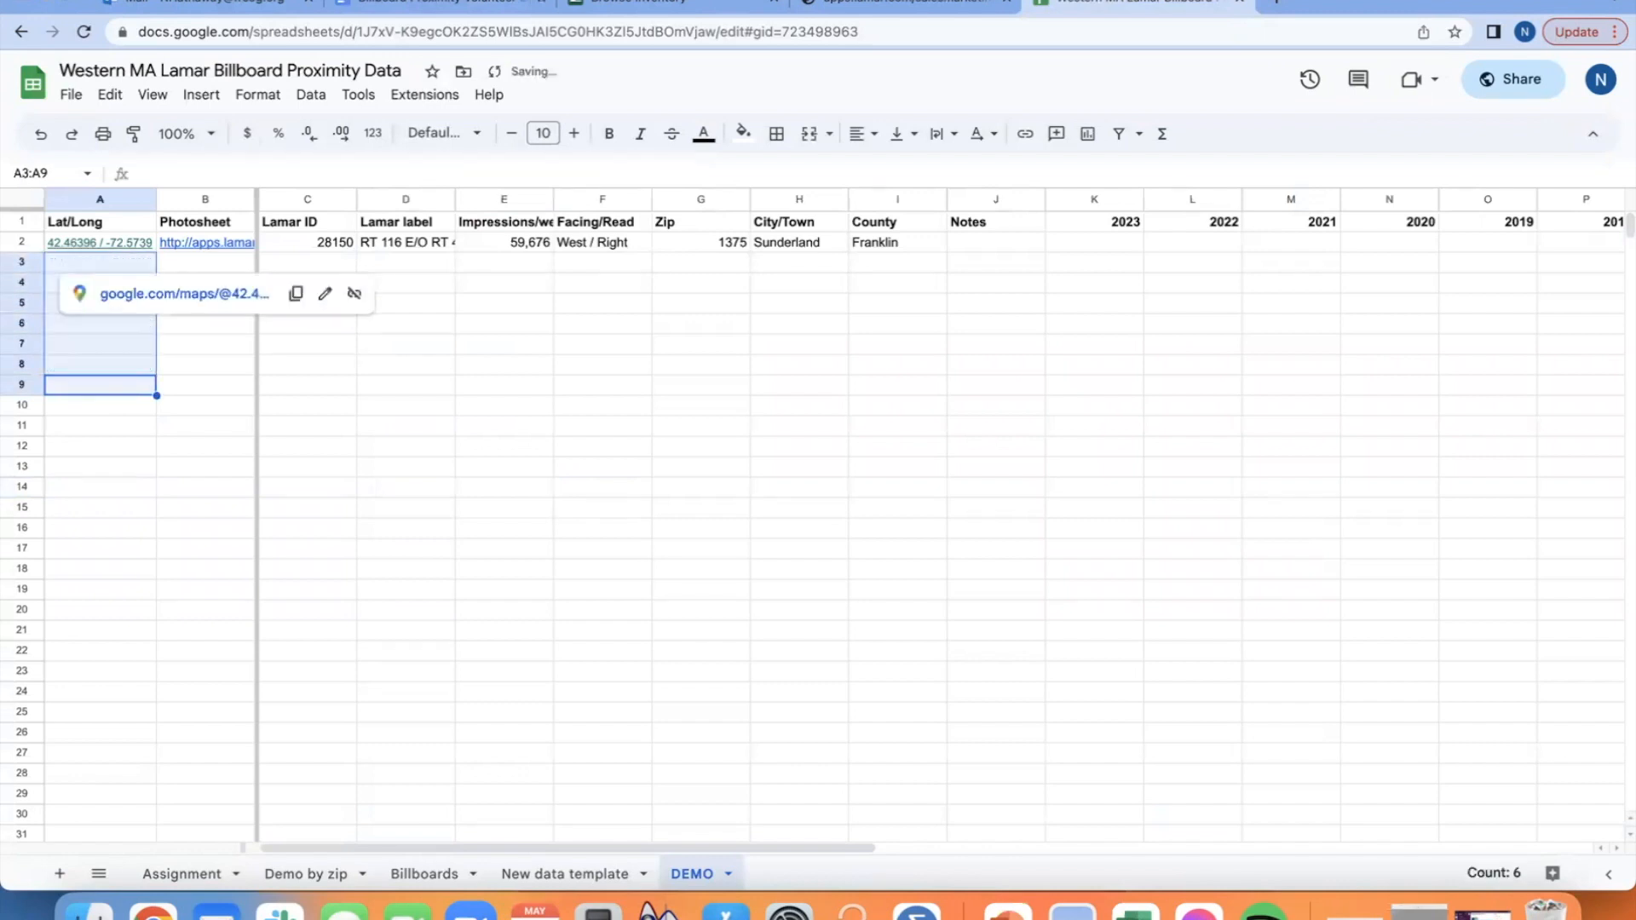
left_click(250, 506)
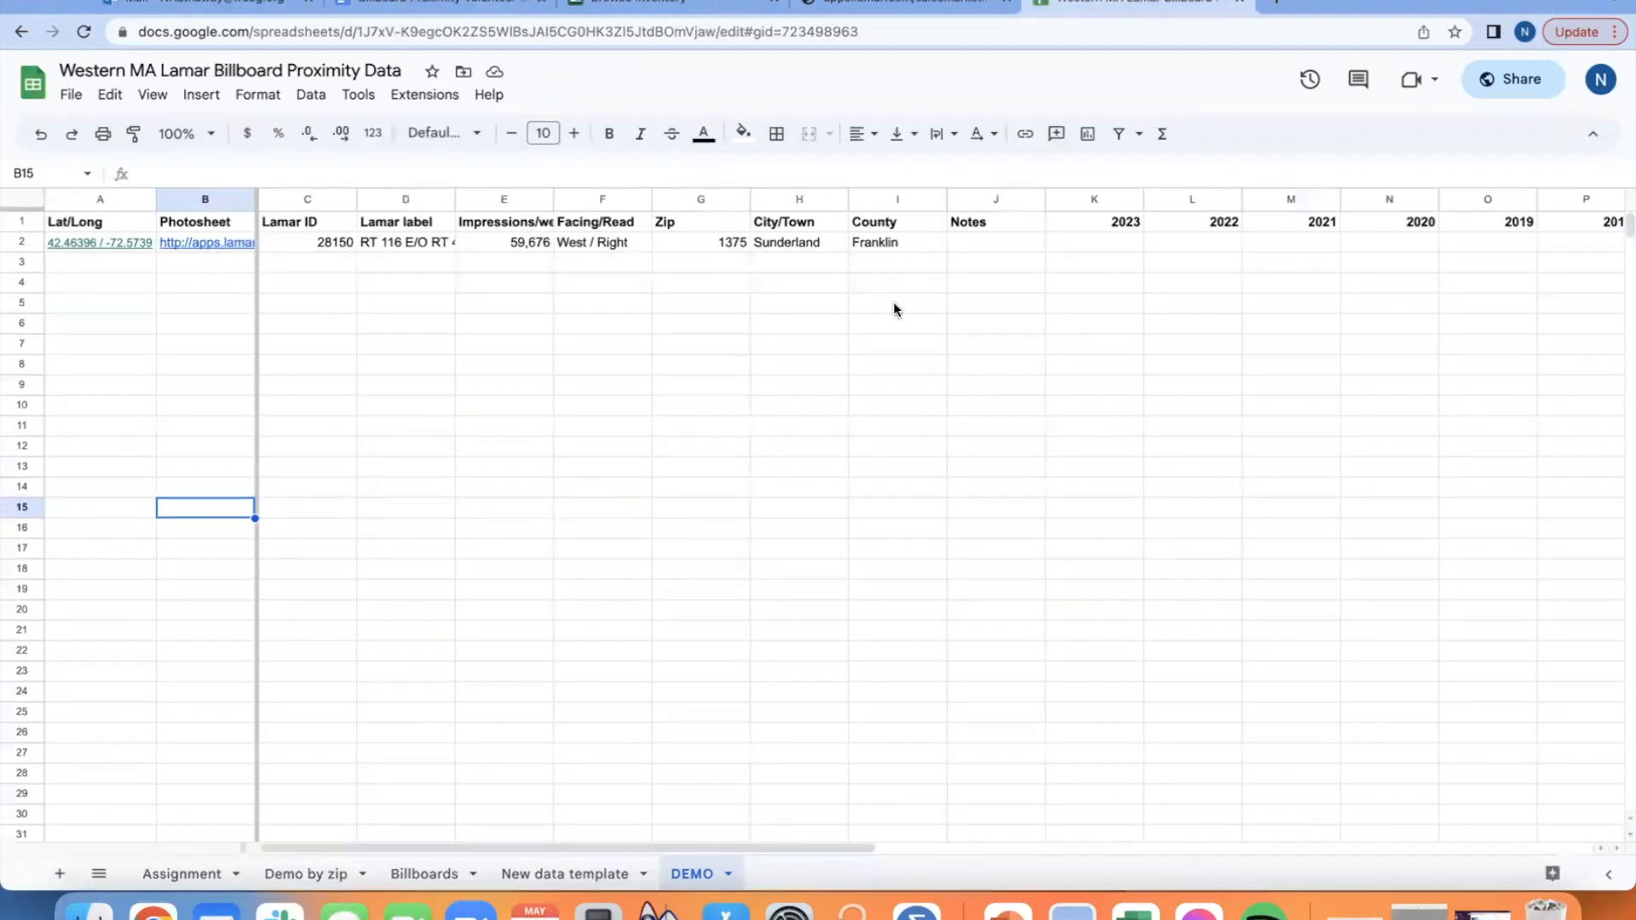
- Review the 01375 Sunderland row on the Assignment sheet and return to the DEMO sheet
left_click(186, 874)
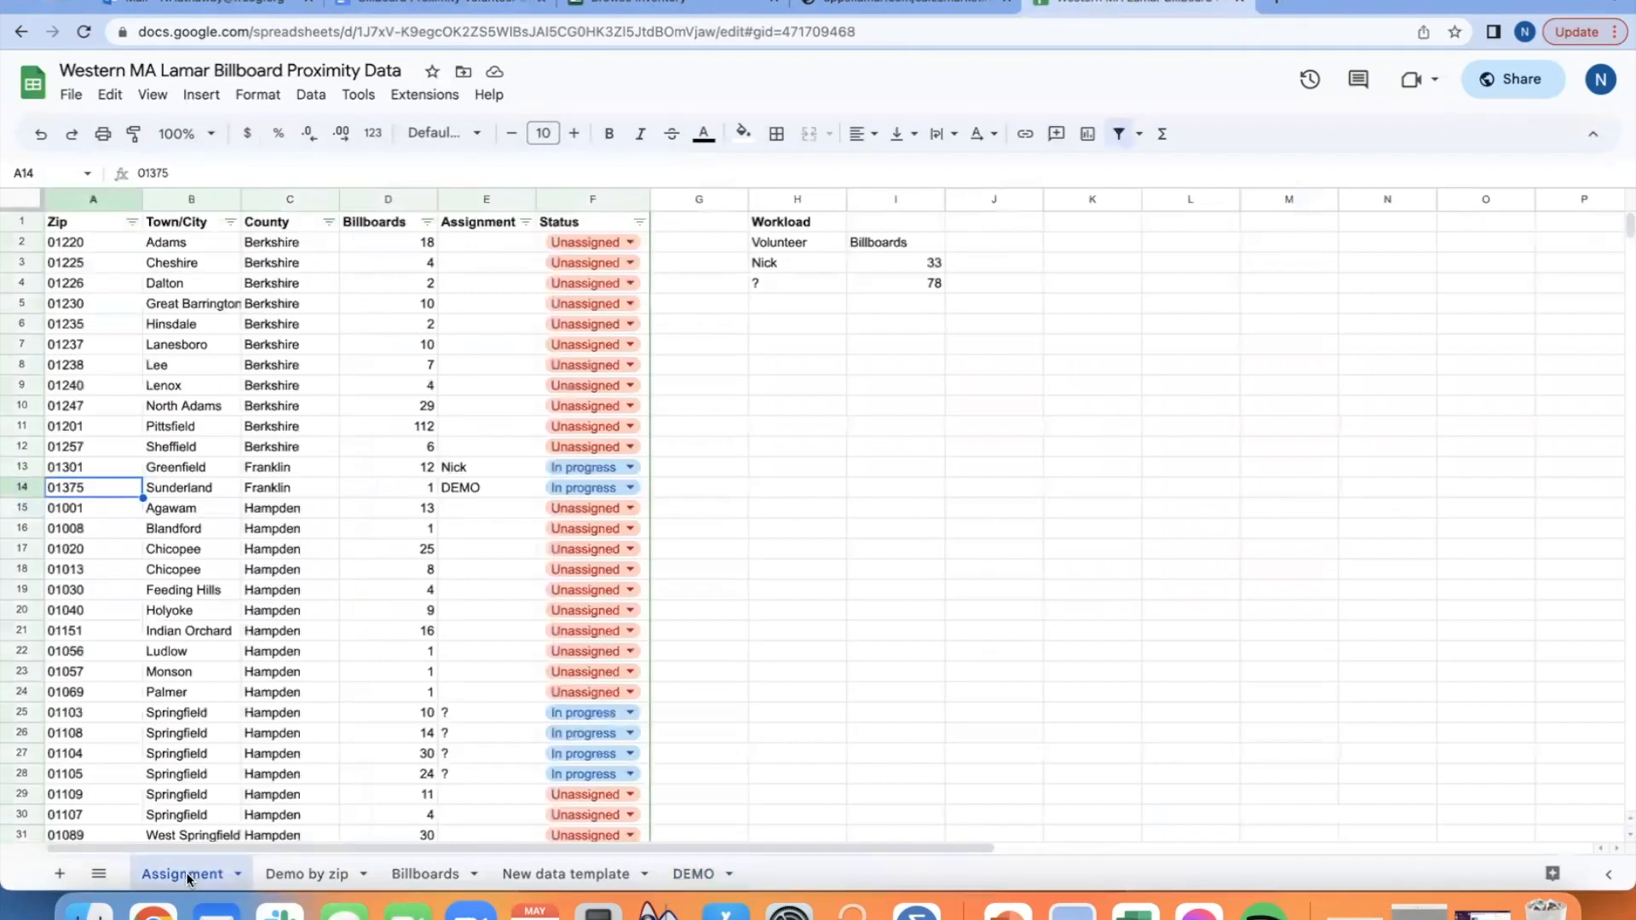
left_click(27, 486)
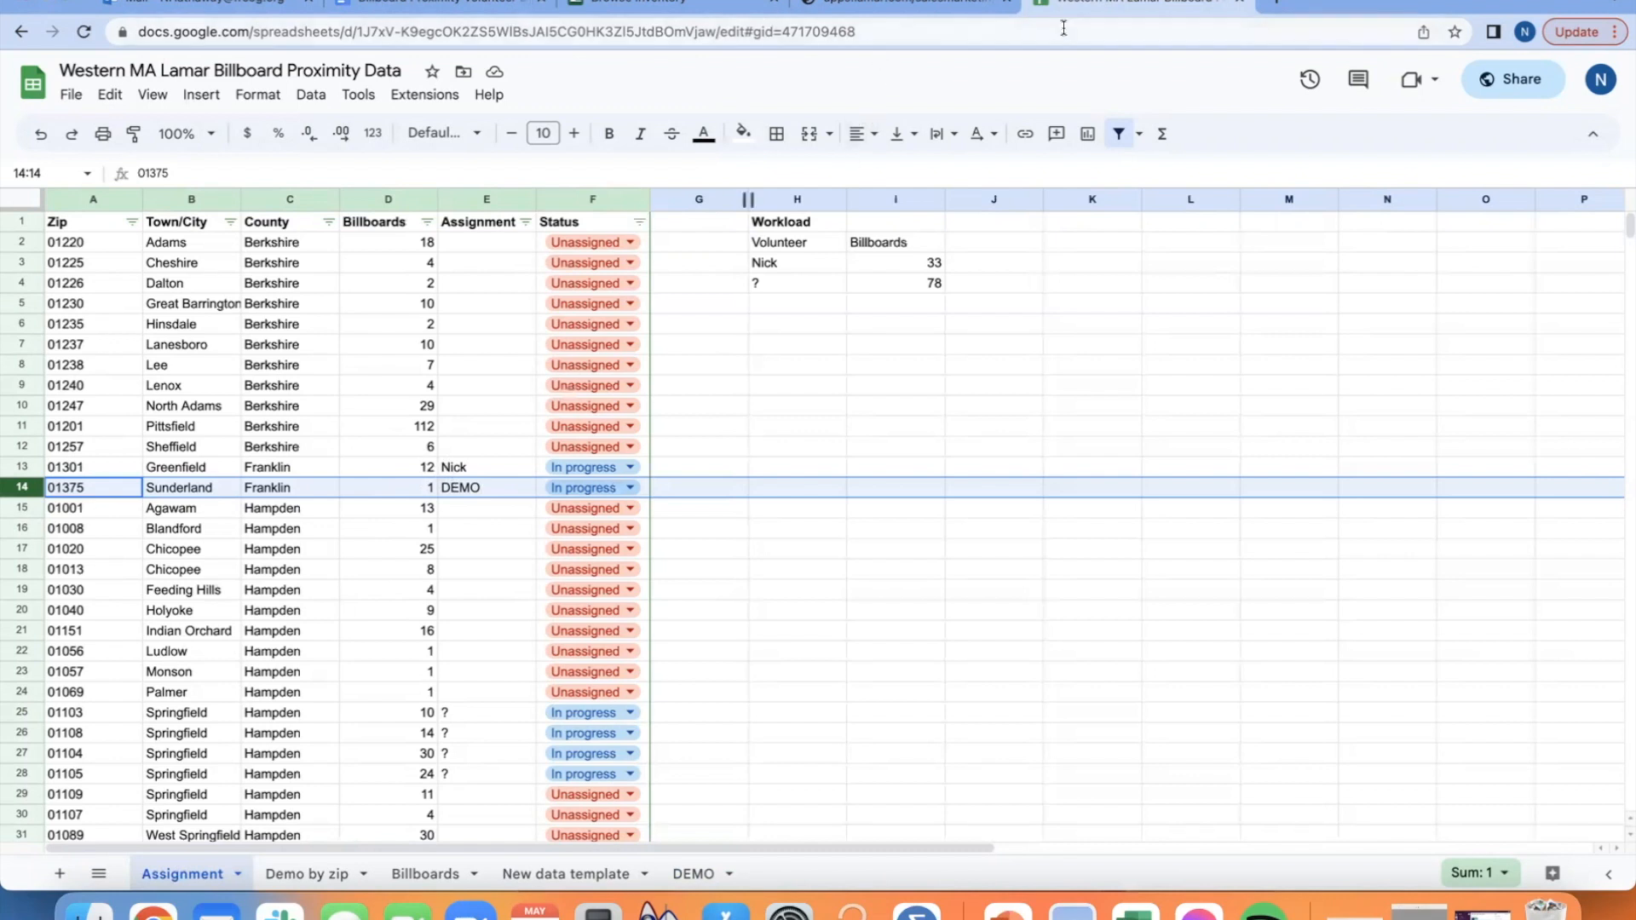
left_click(680, 874)
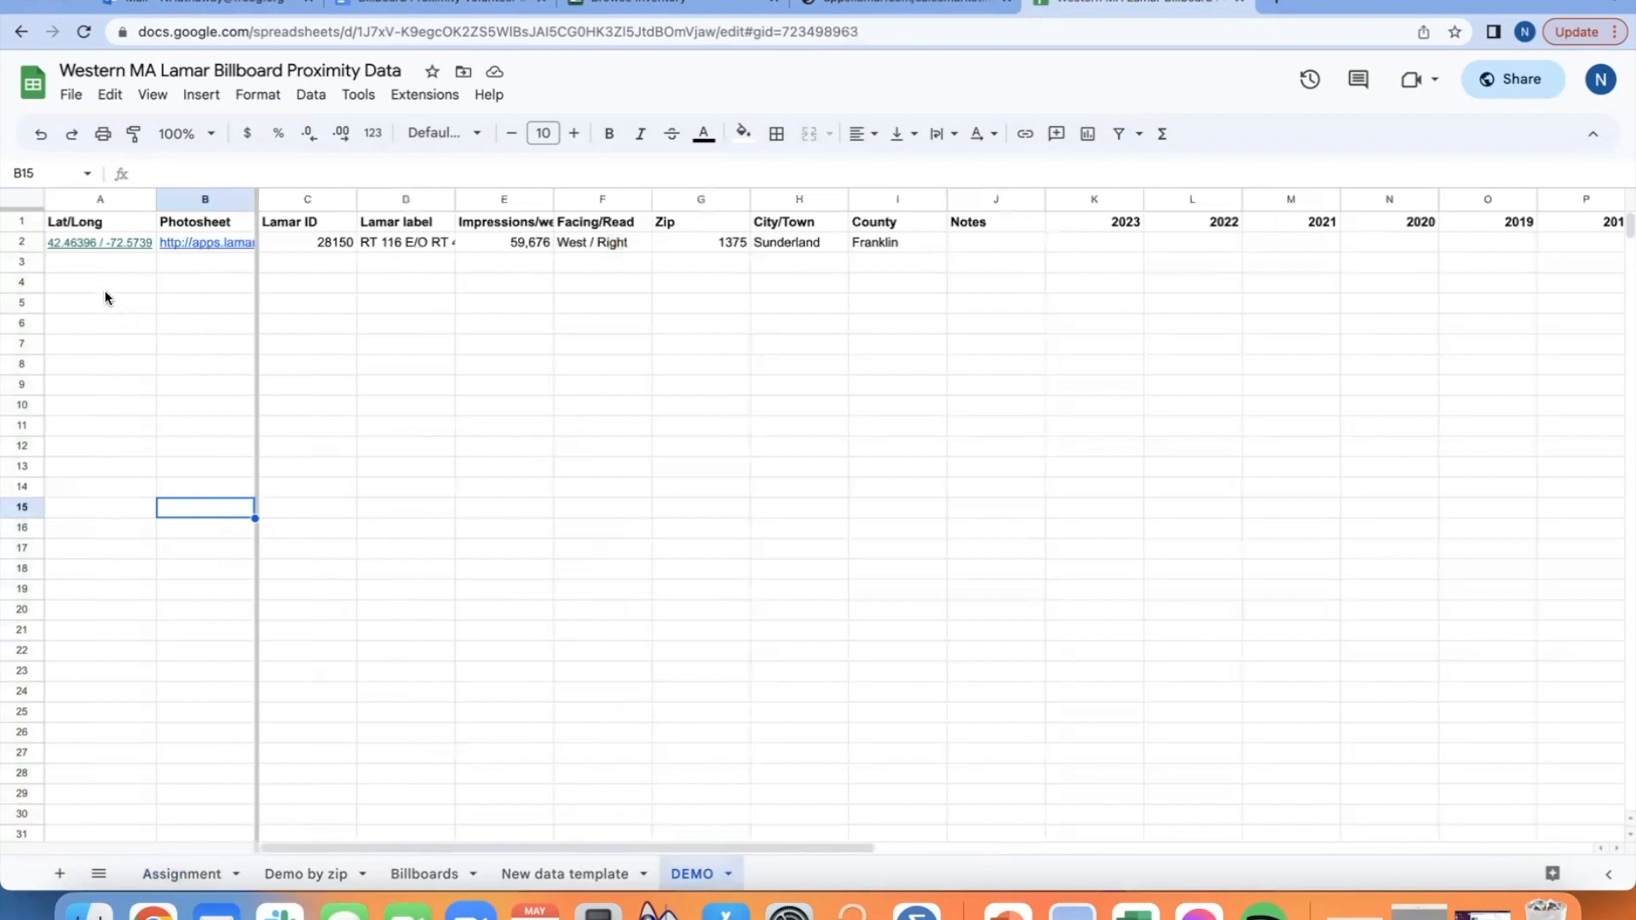
- Copy the coordinates in A2 into cells A3 to A14 of the Lat/Long column
left_click(146, 244)
key("super+c")
key("Down")
key("shift+Down")
key("shift+Down")
key("shift+Down")
key("shift+Down")
key("shift+Down")
key("shift+Down")
key("shift+Down")
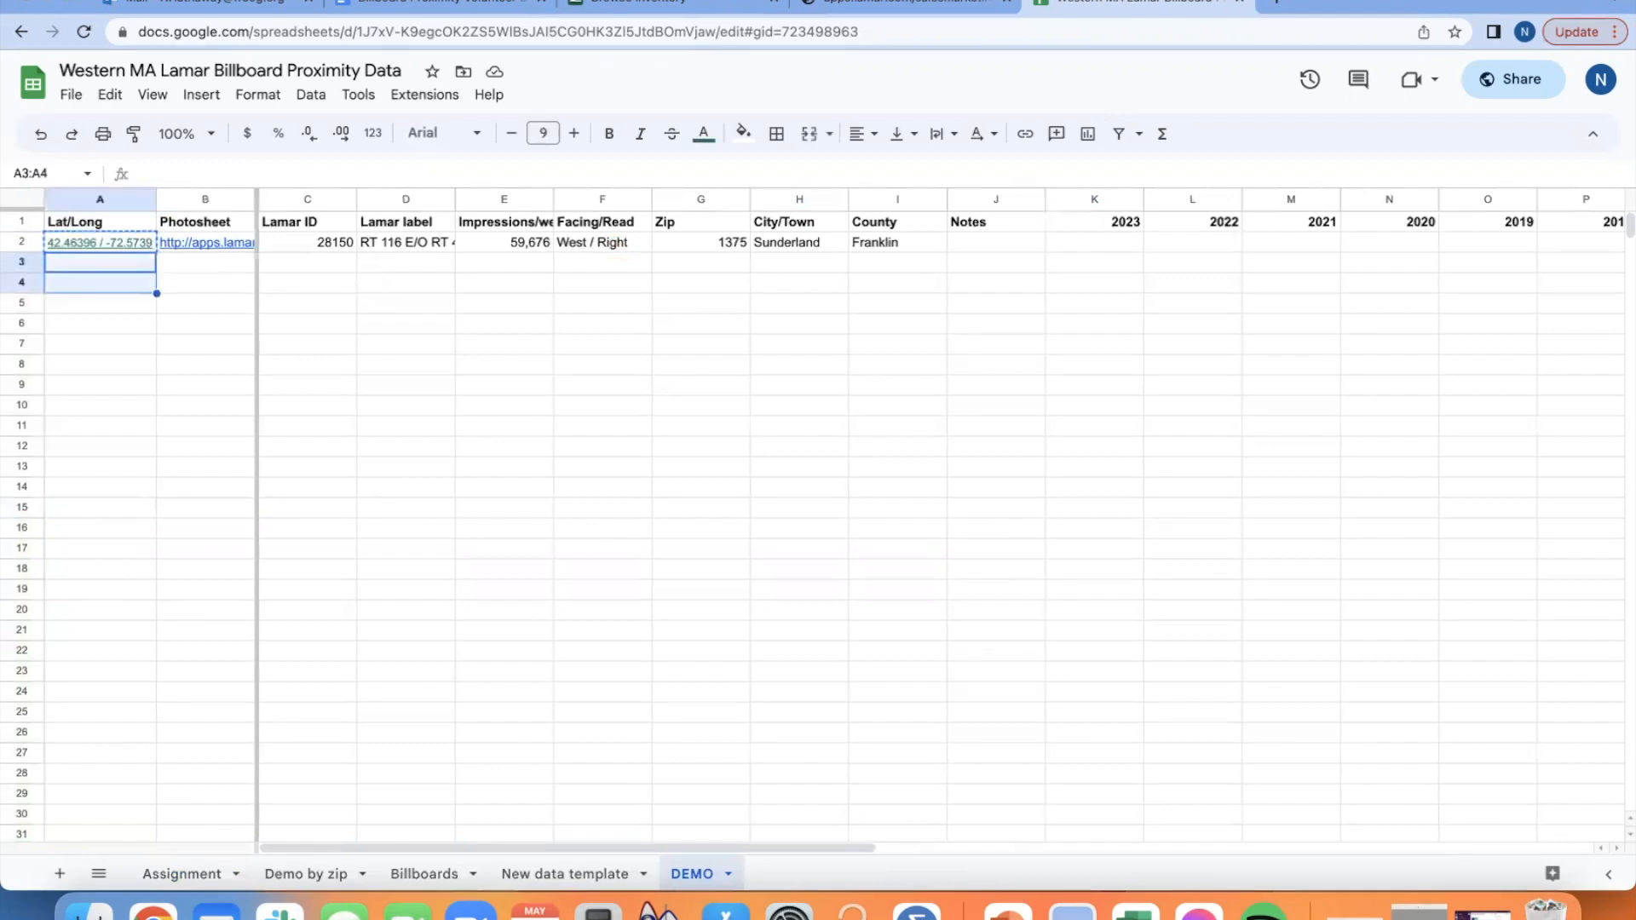
key("shift+Down")
key("shift+Down")
key("shift+Down")
key("shift+Down")
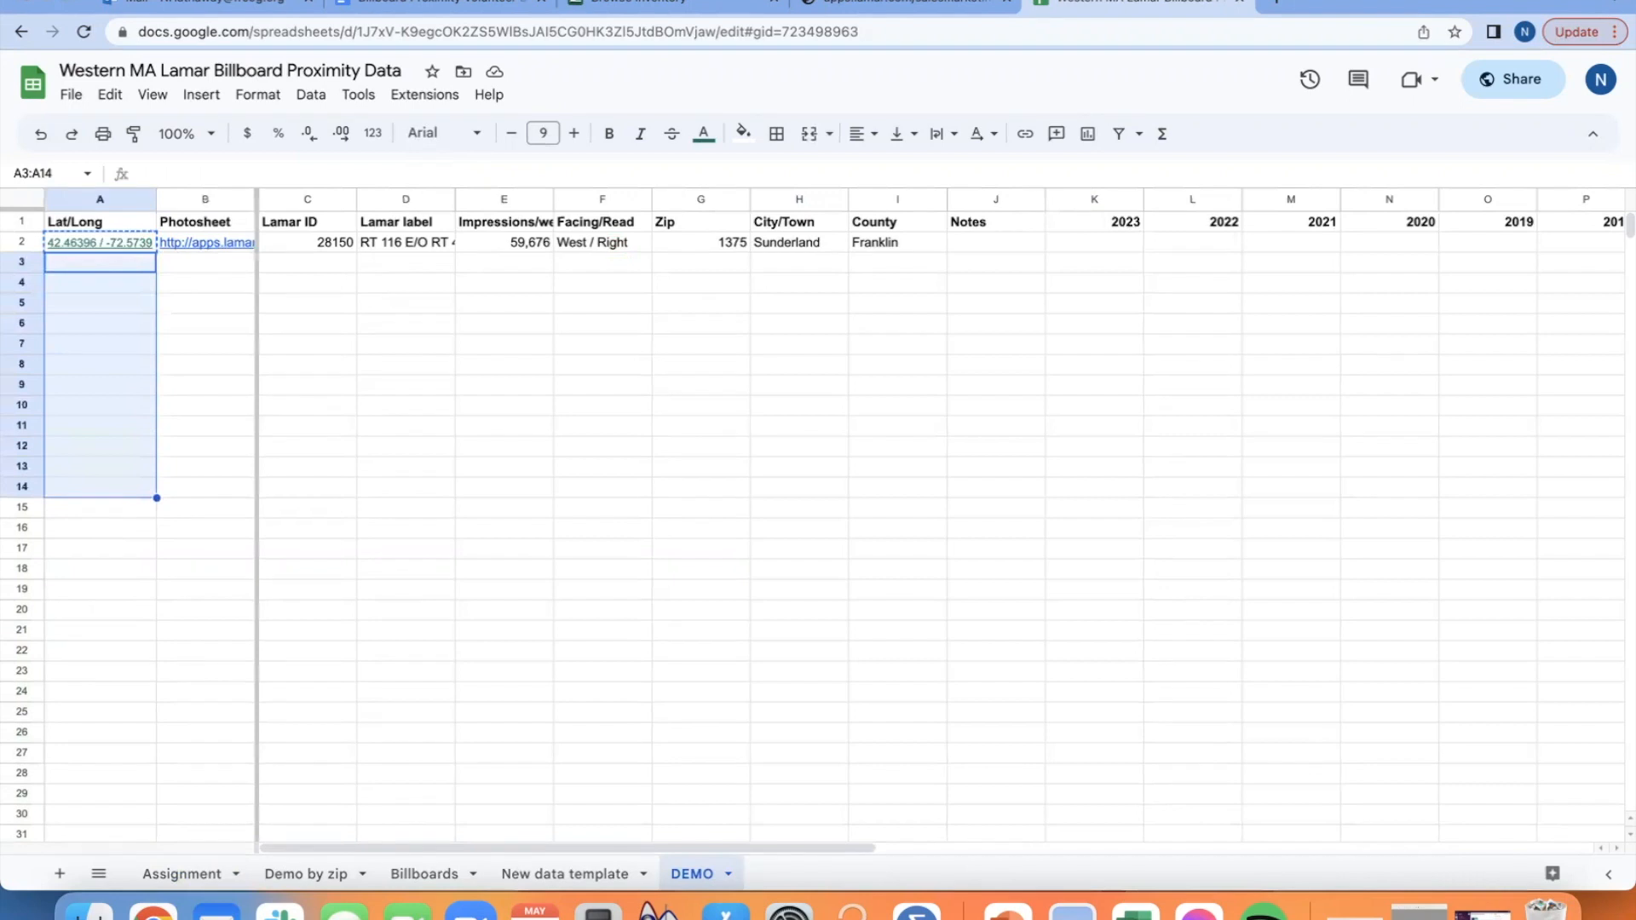
key("super+v")
left_click(222, 335)
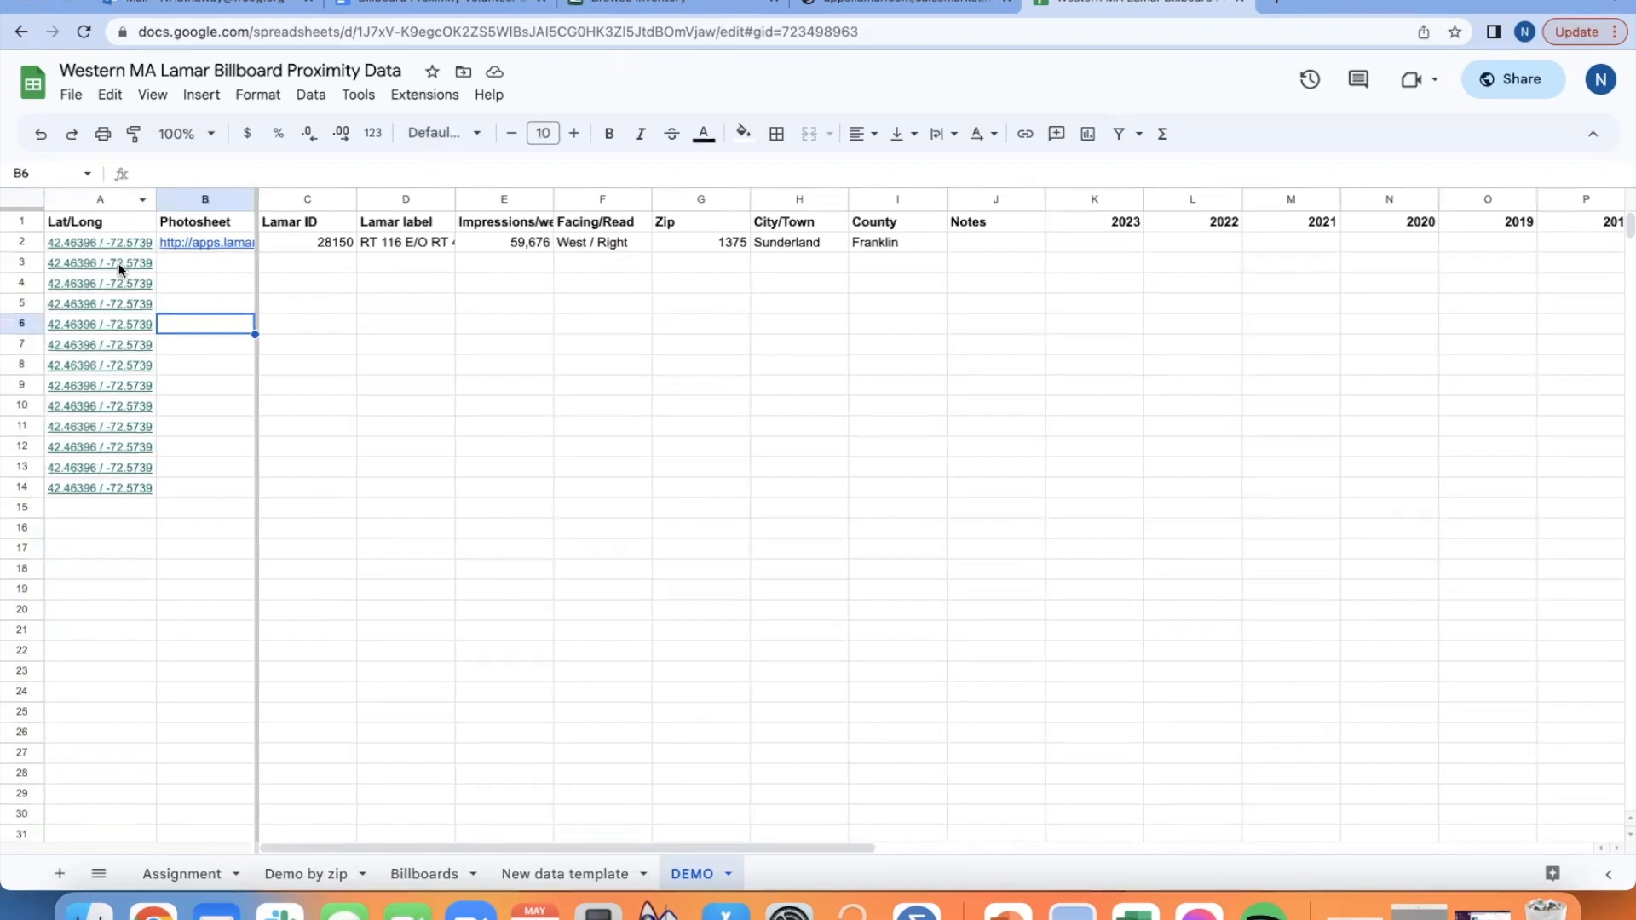
- Replace the slash in A2's coordinates with a comma so the cell reads 42.46396, -72.5739
mouse_move(100, 246)
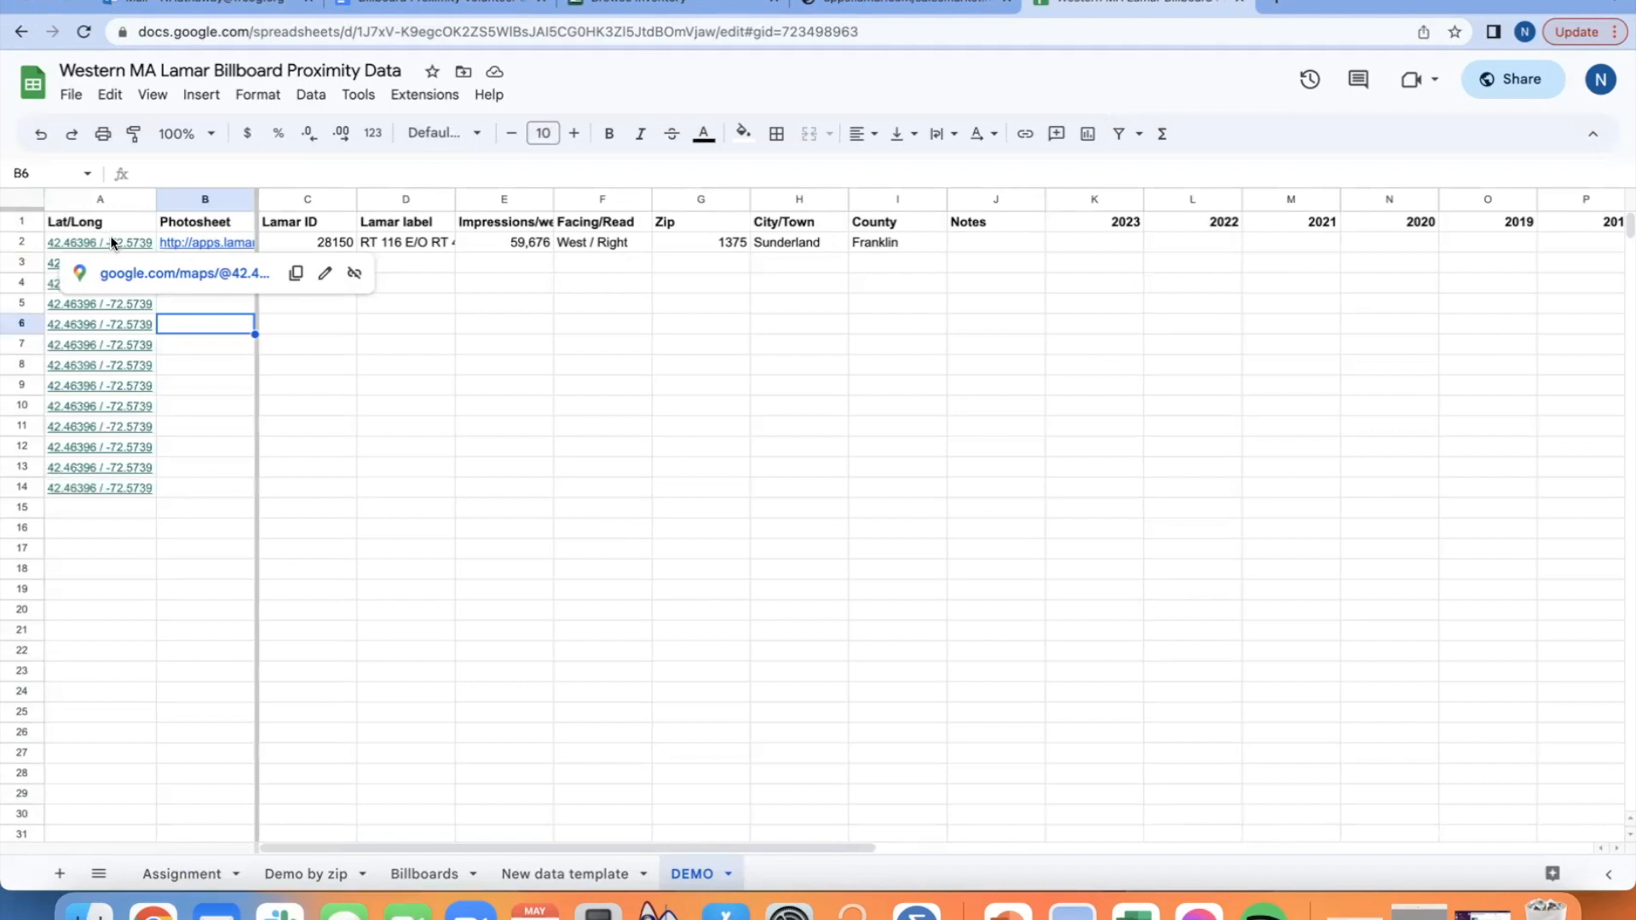
left_click(108, 240)
left_click(199, 173)
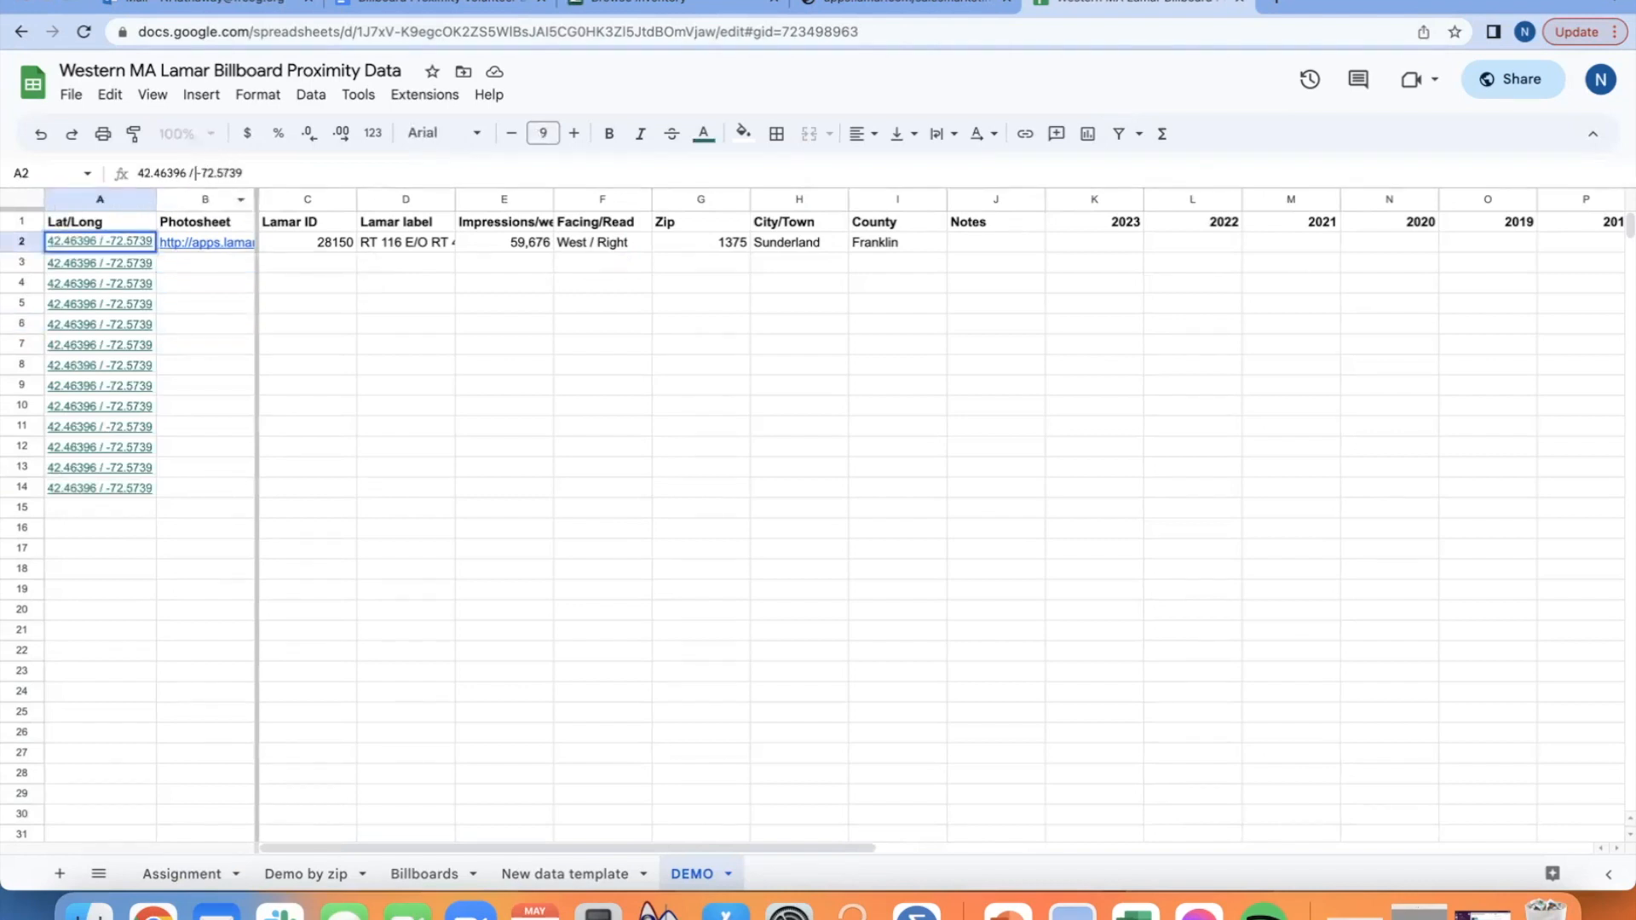
key("BackSpace")
key("BackSpace")
type(",")
left_click(381, 375)
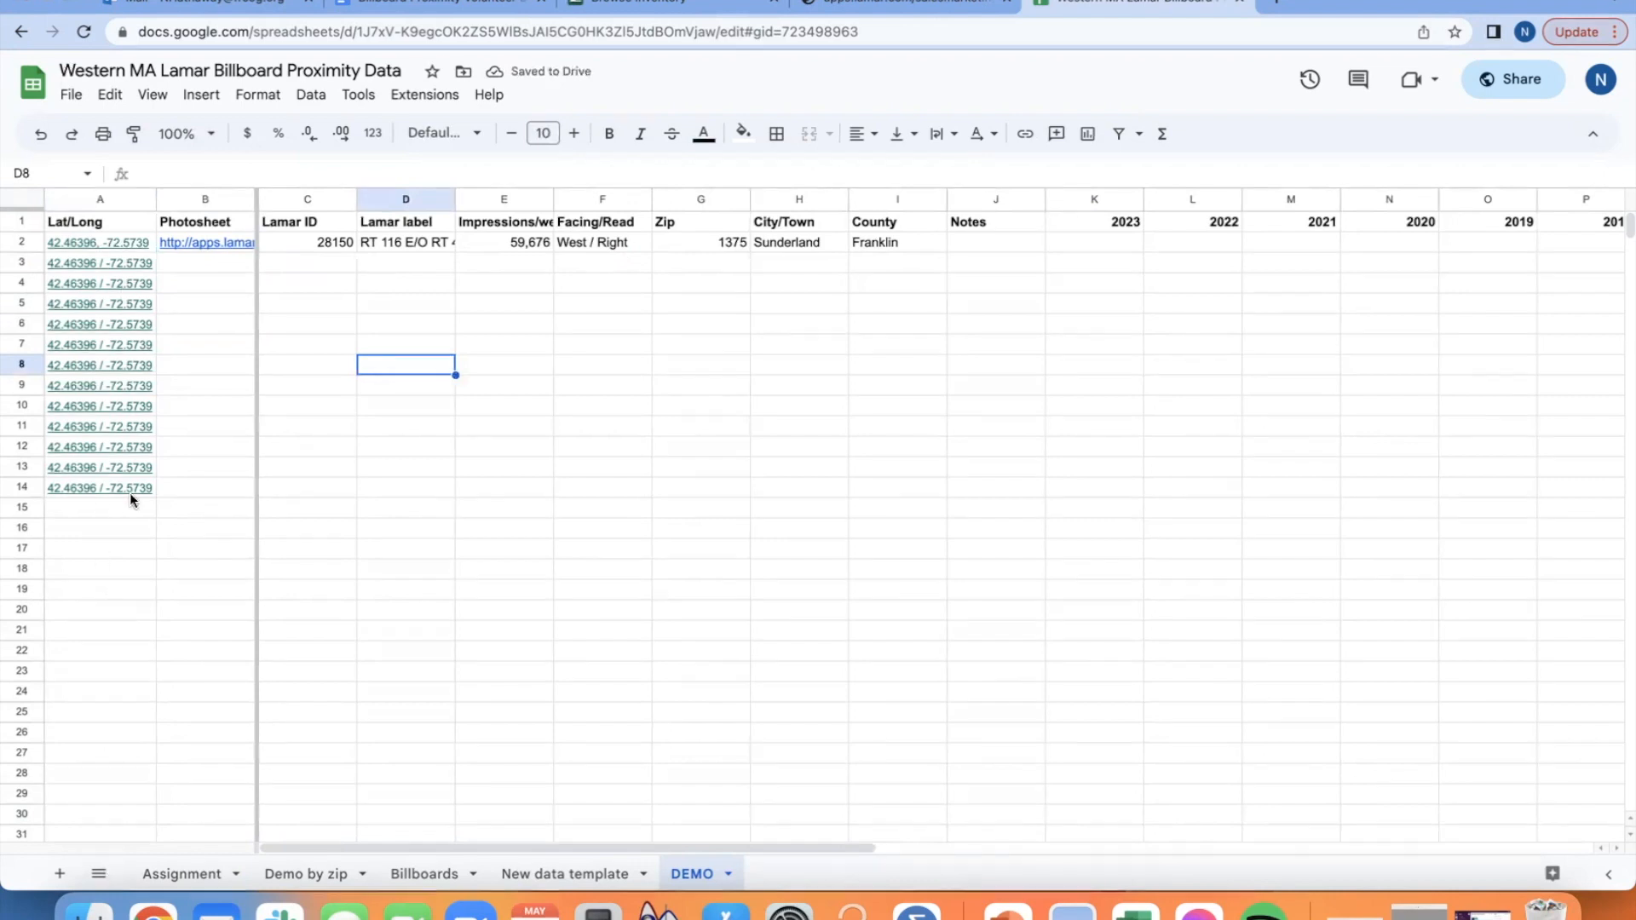
left_click(109, 197)
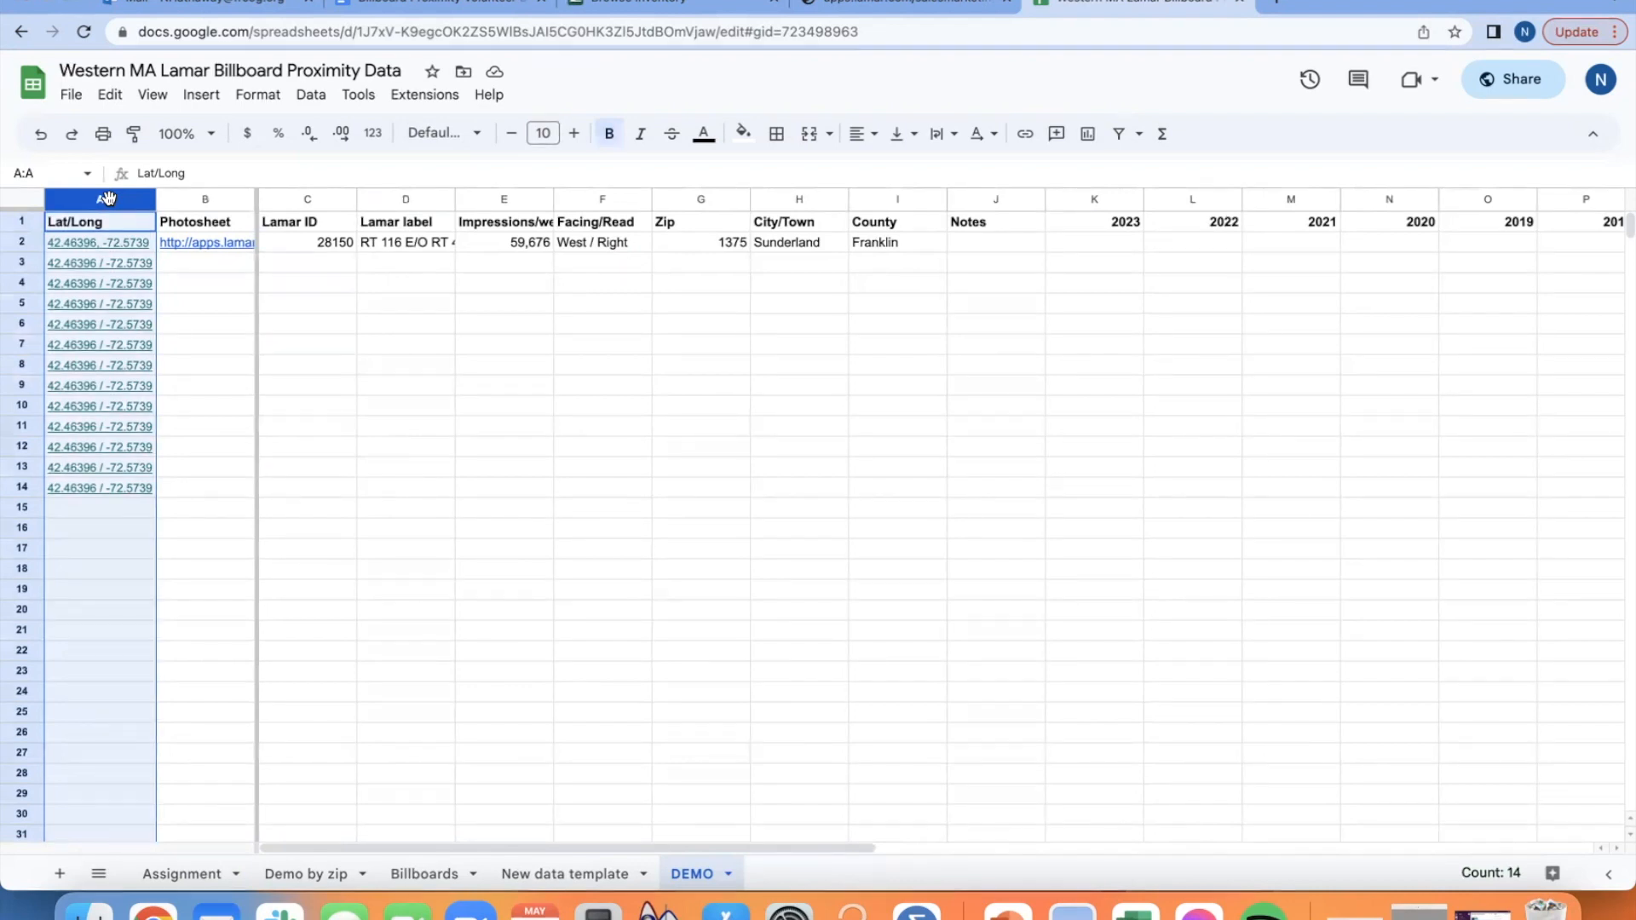
left_click(111, 96)
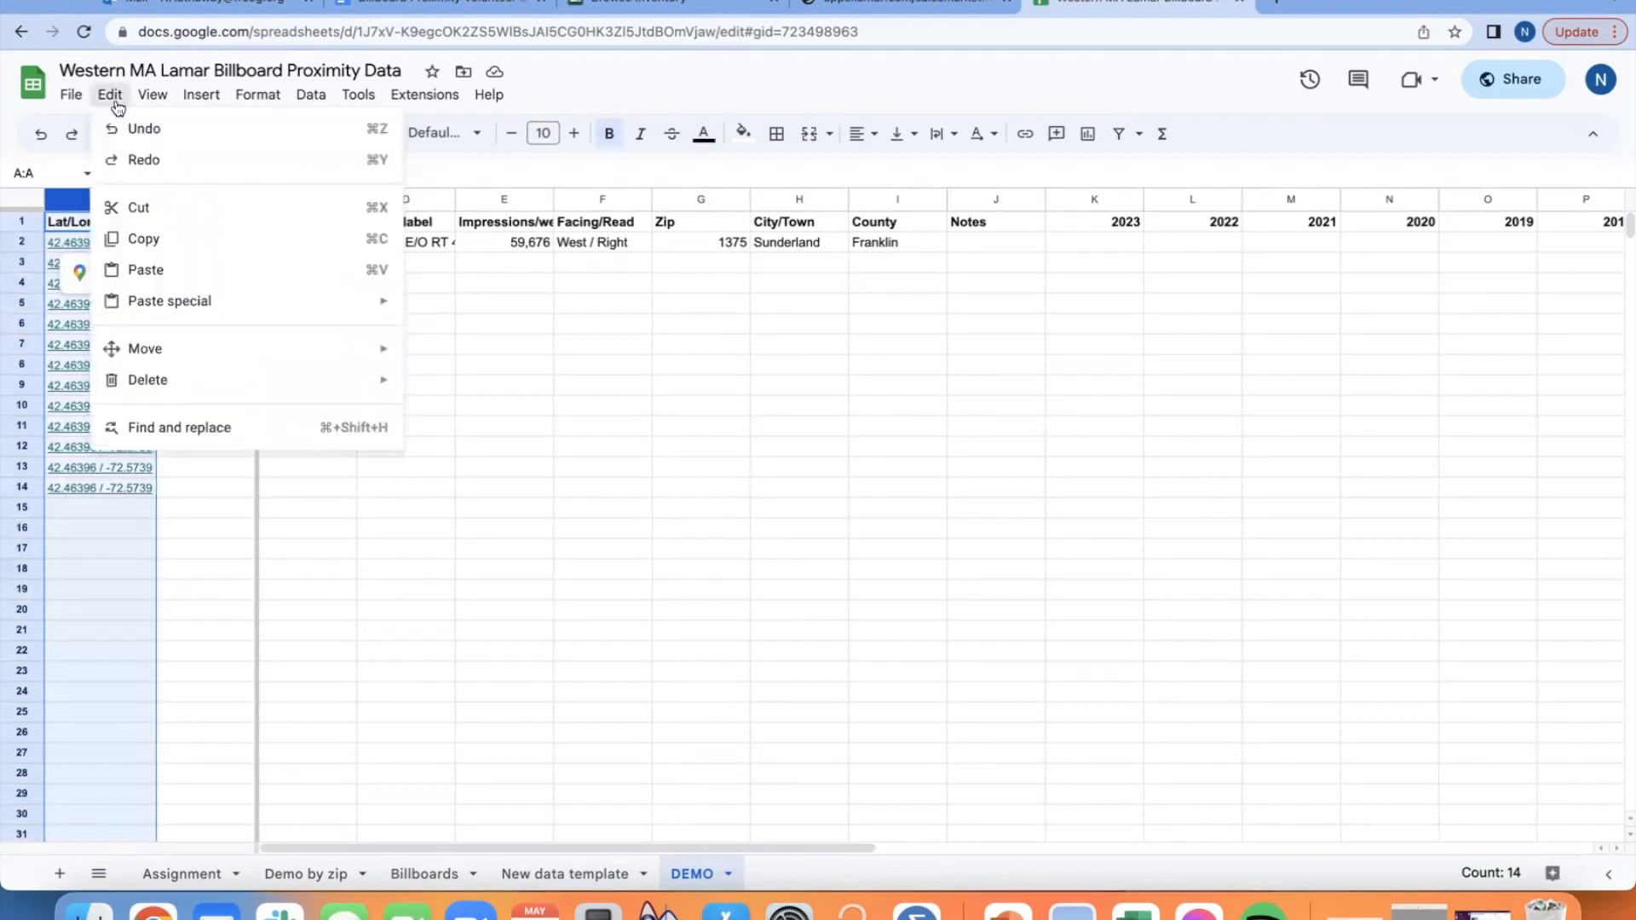
left_click(183, 428)
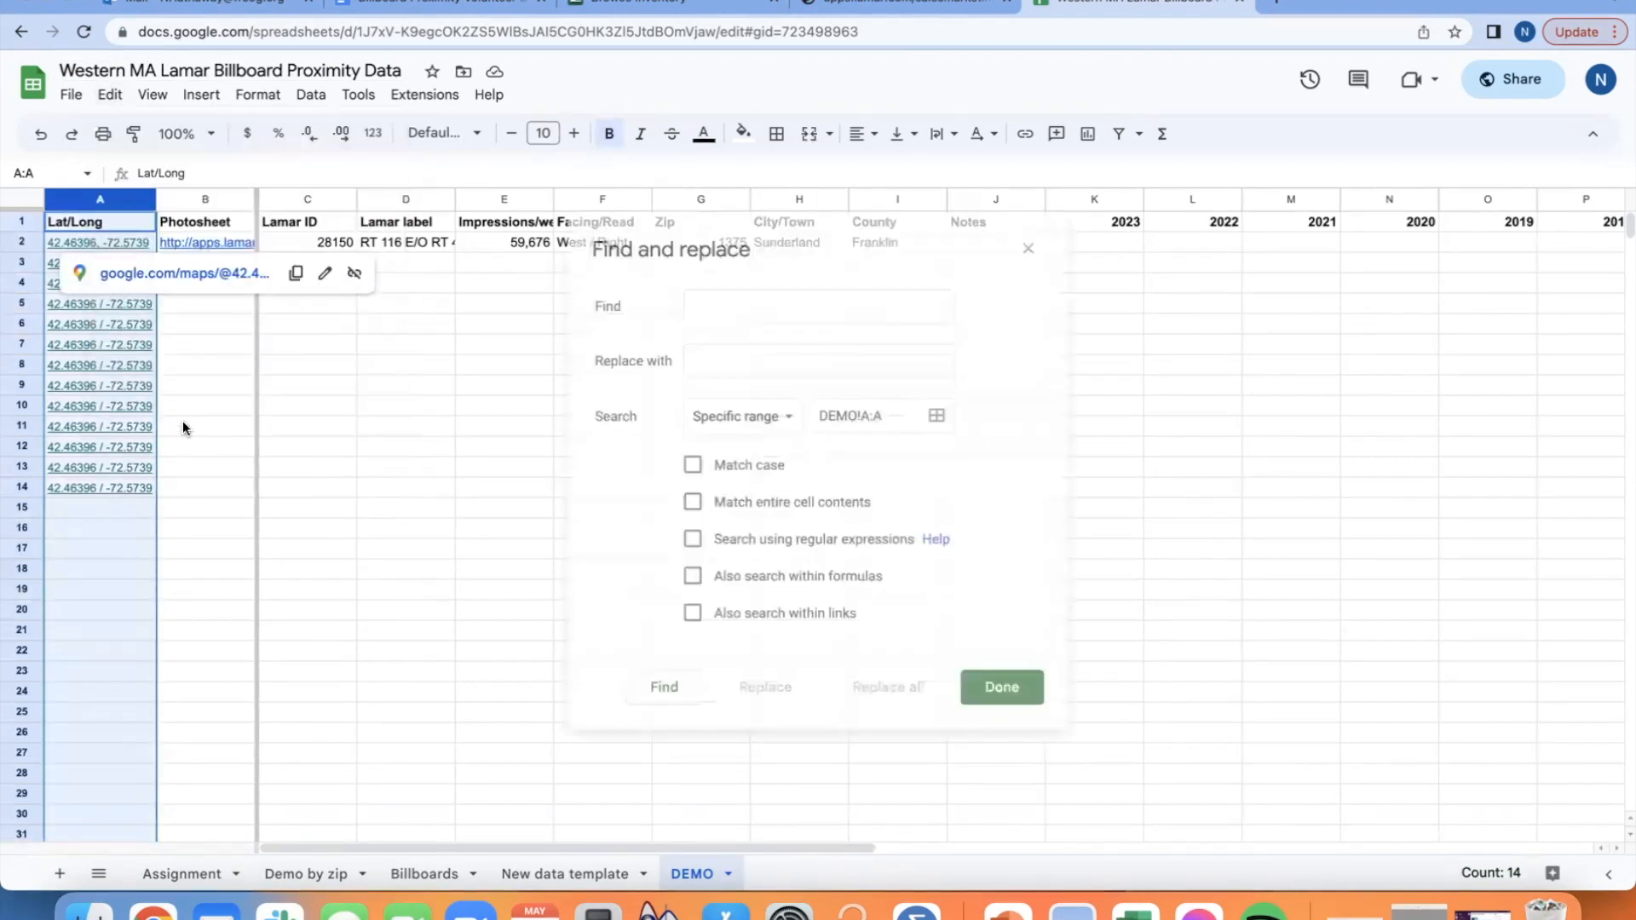
left_click(1028, 248)
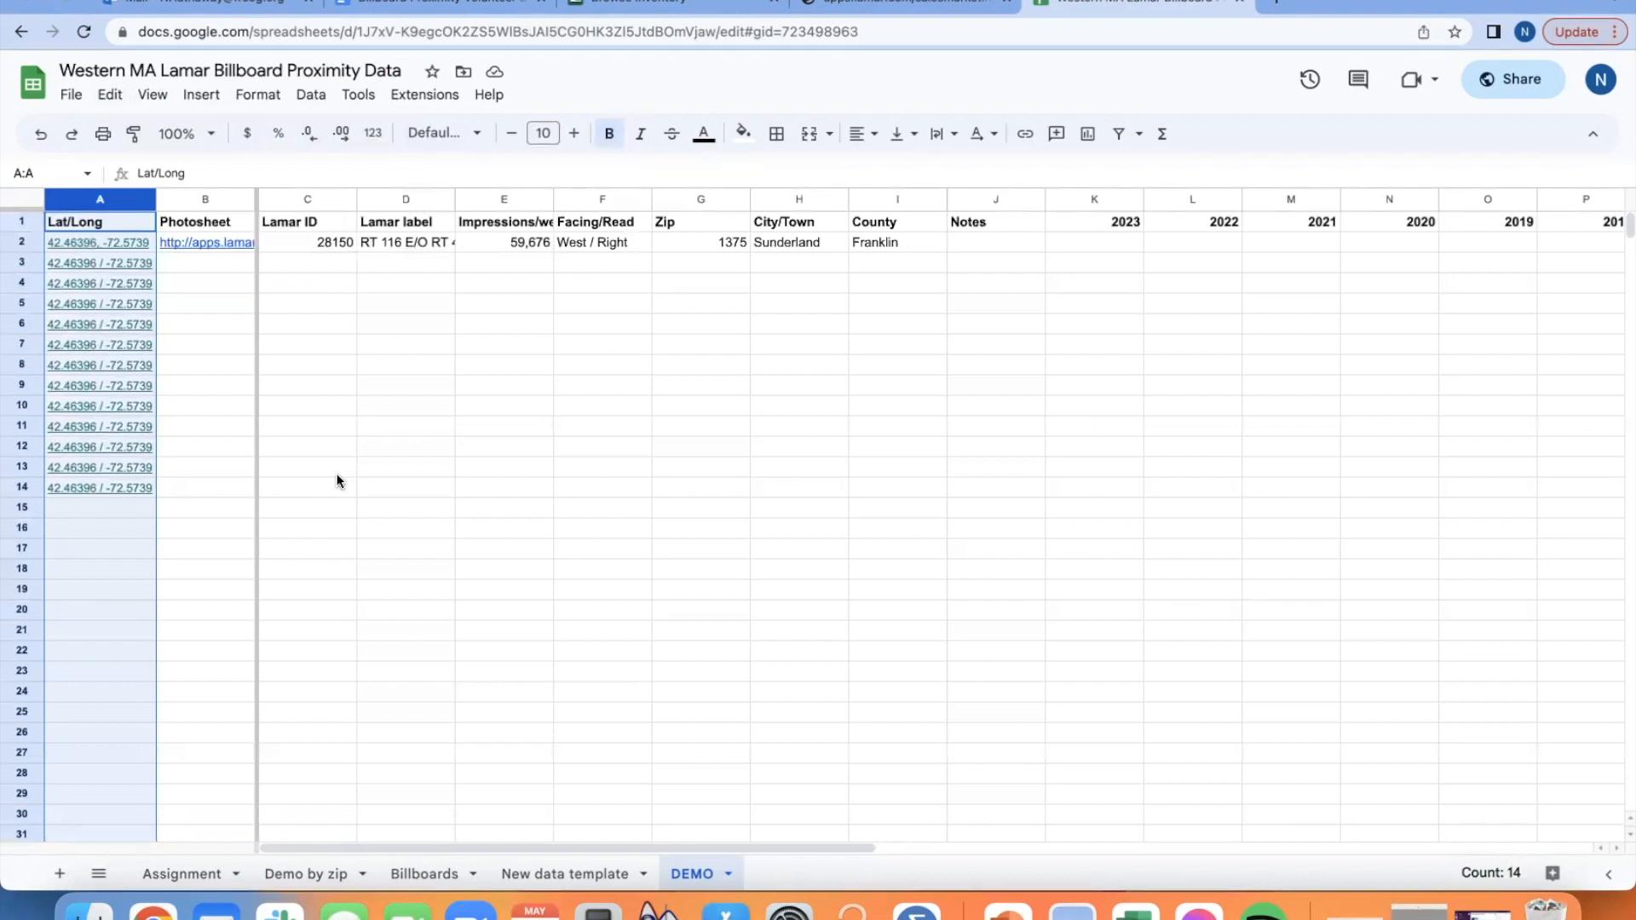
key("super+shift+h")
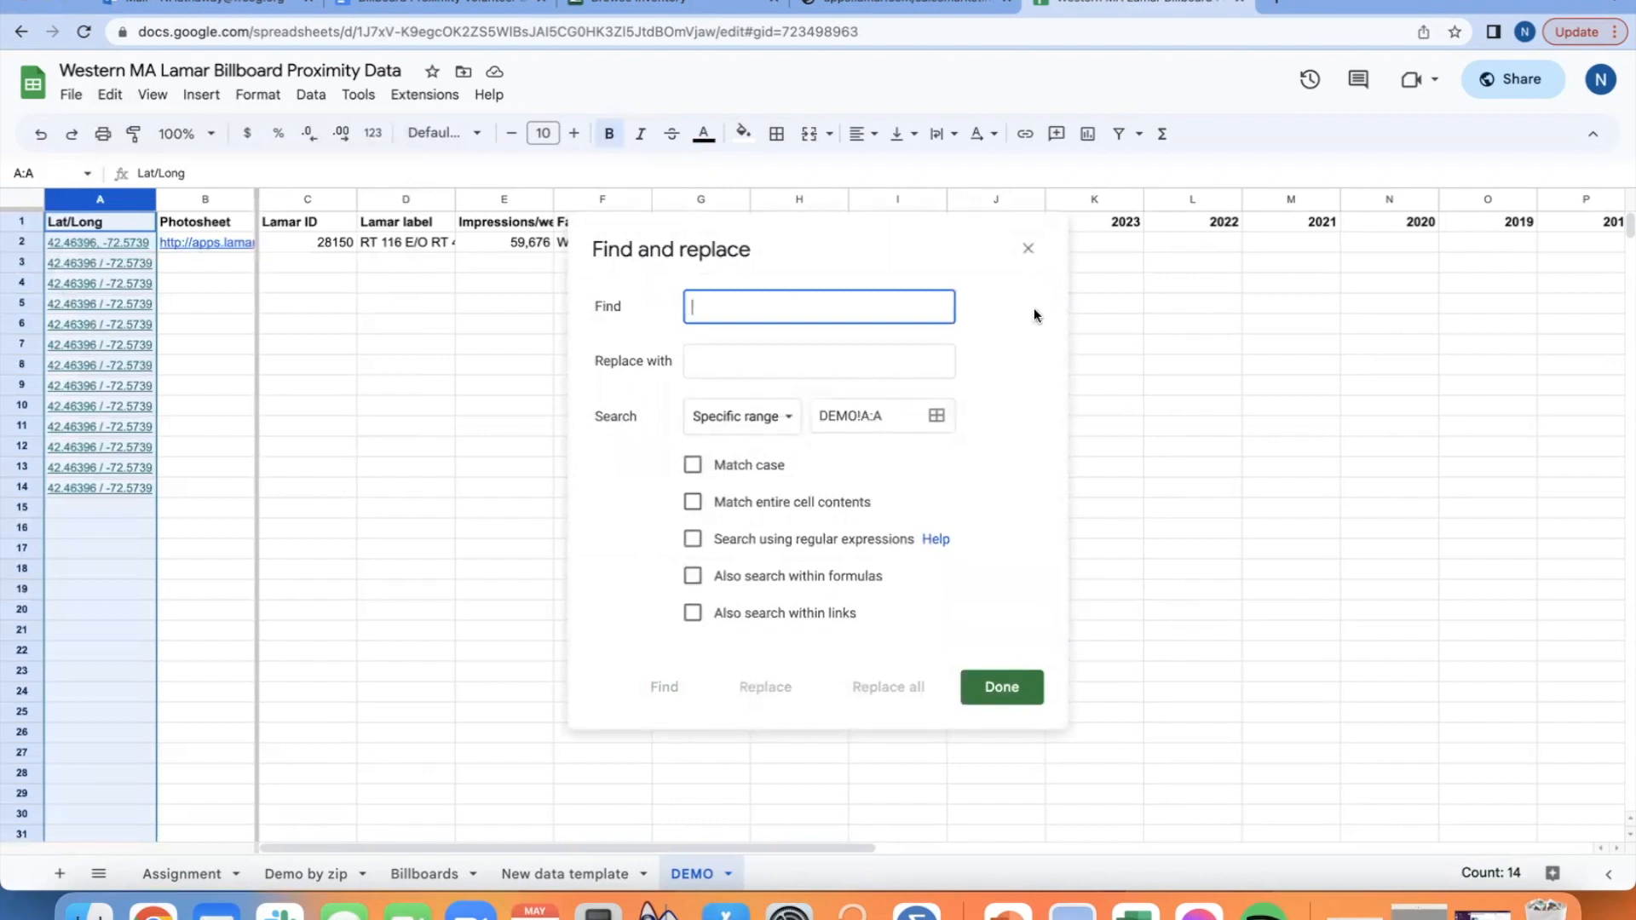
left_click(1028, 251)
- Use Find and replace to change every "/" to "," within column A of the DEMO sheet
left_click(110, 94)
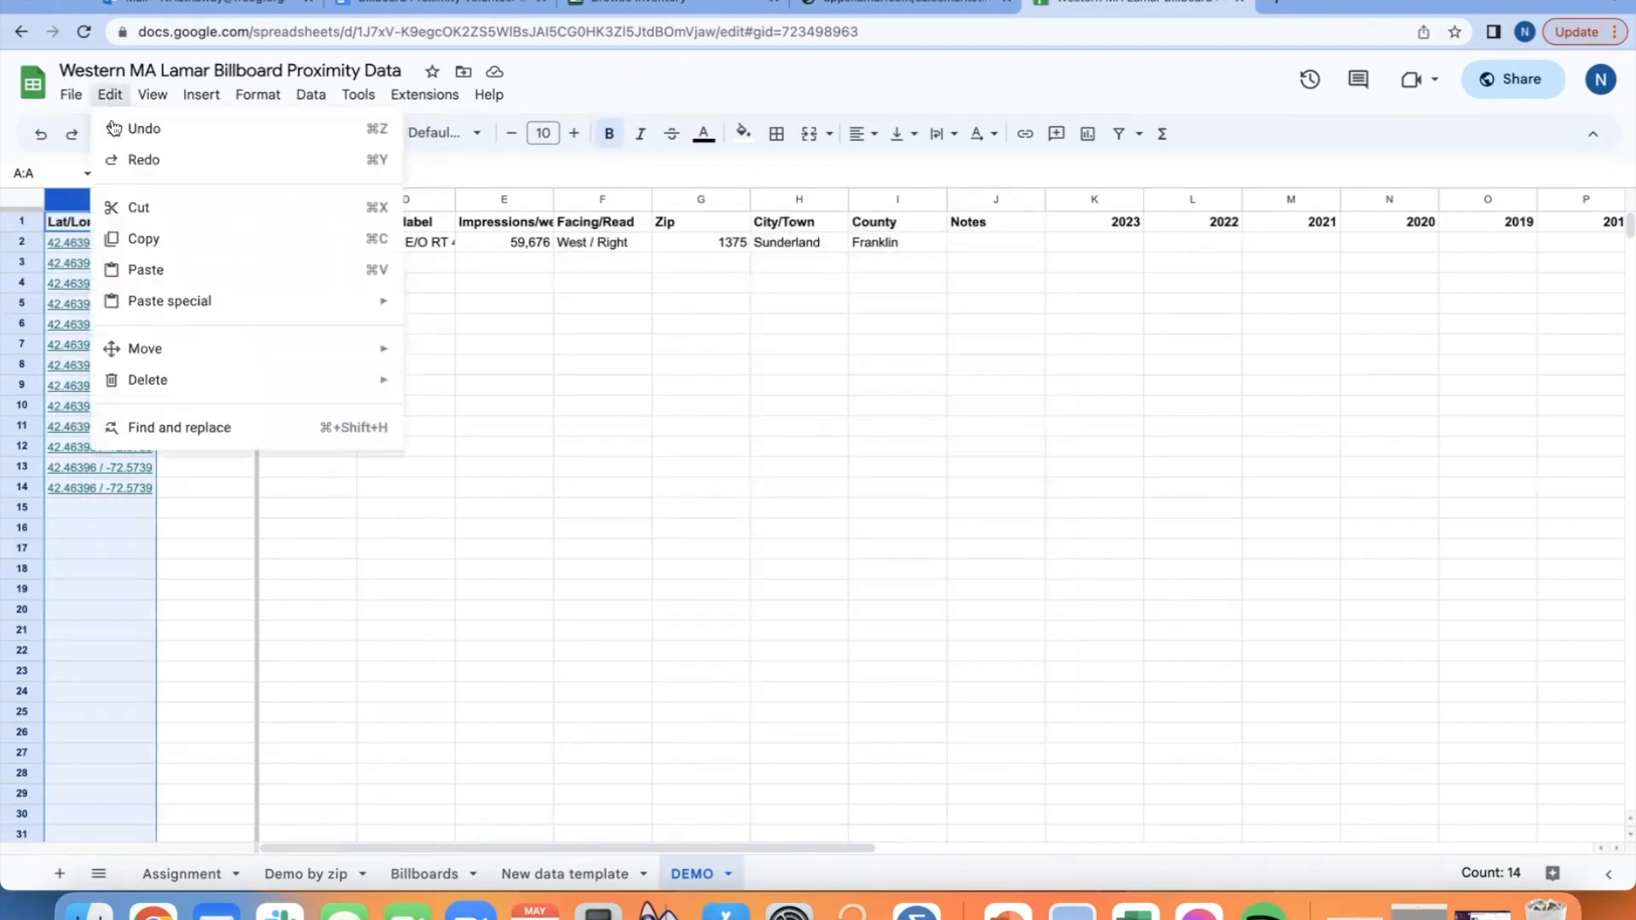
left_click(333, 431)
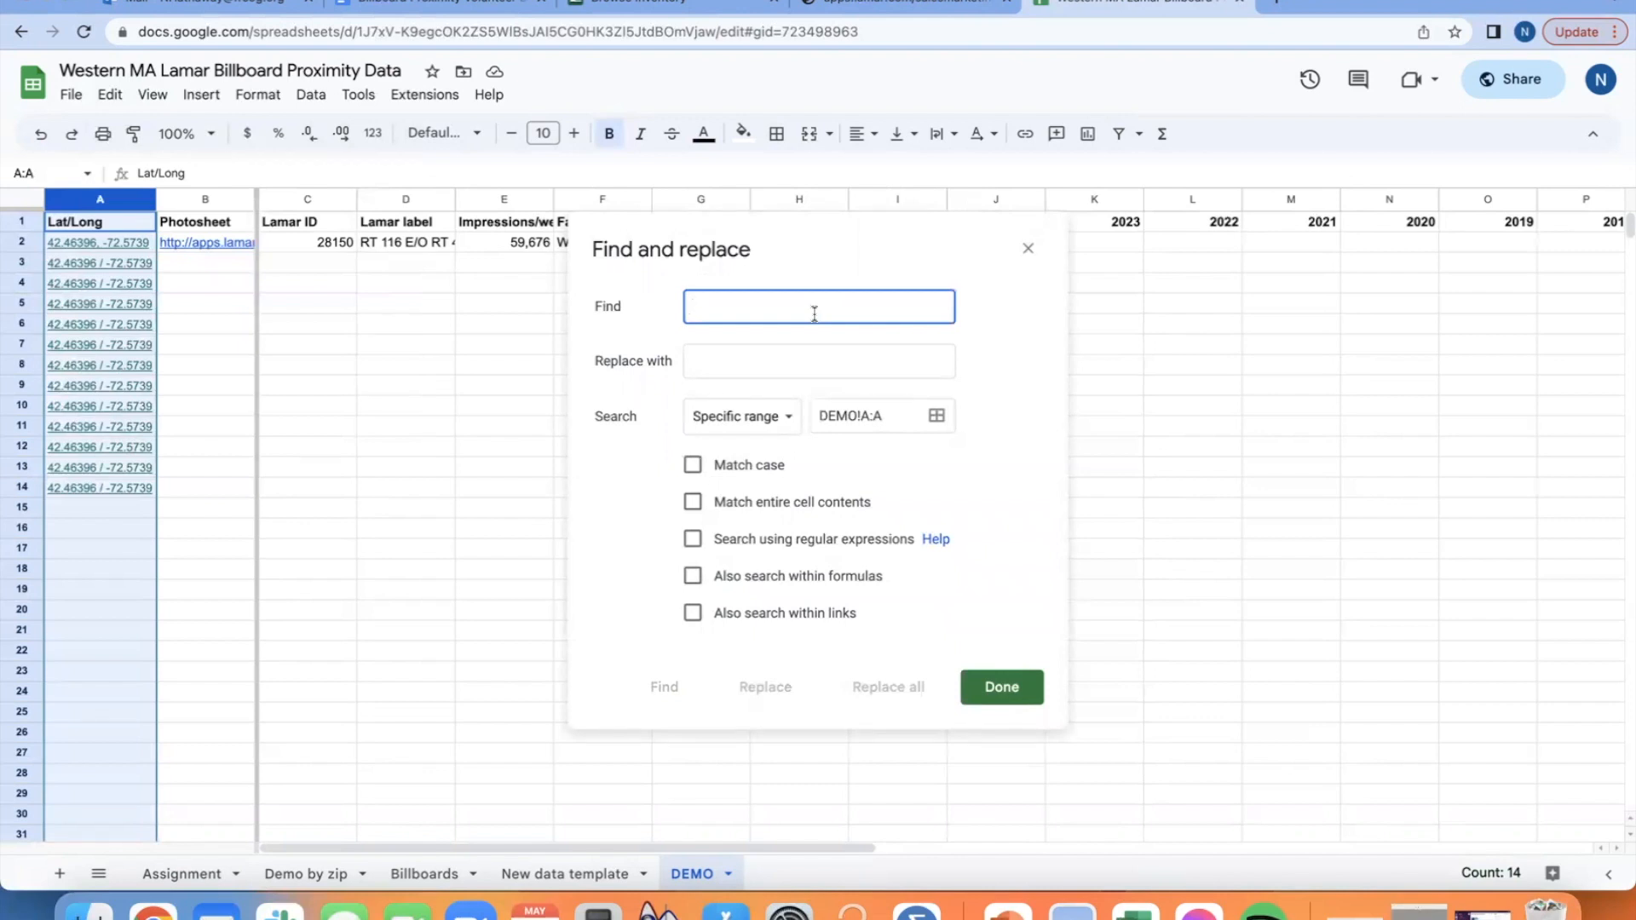
type(",")
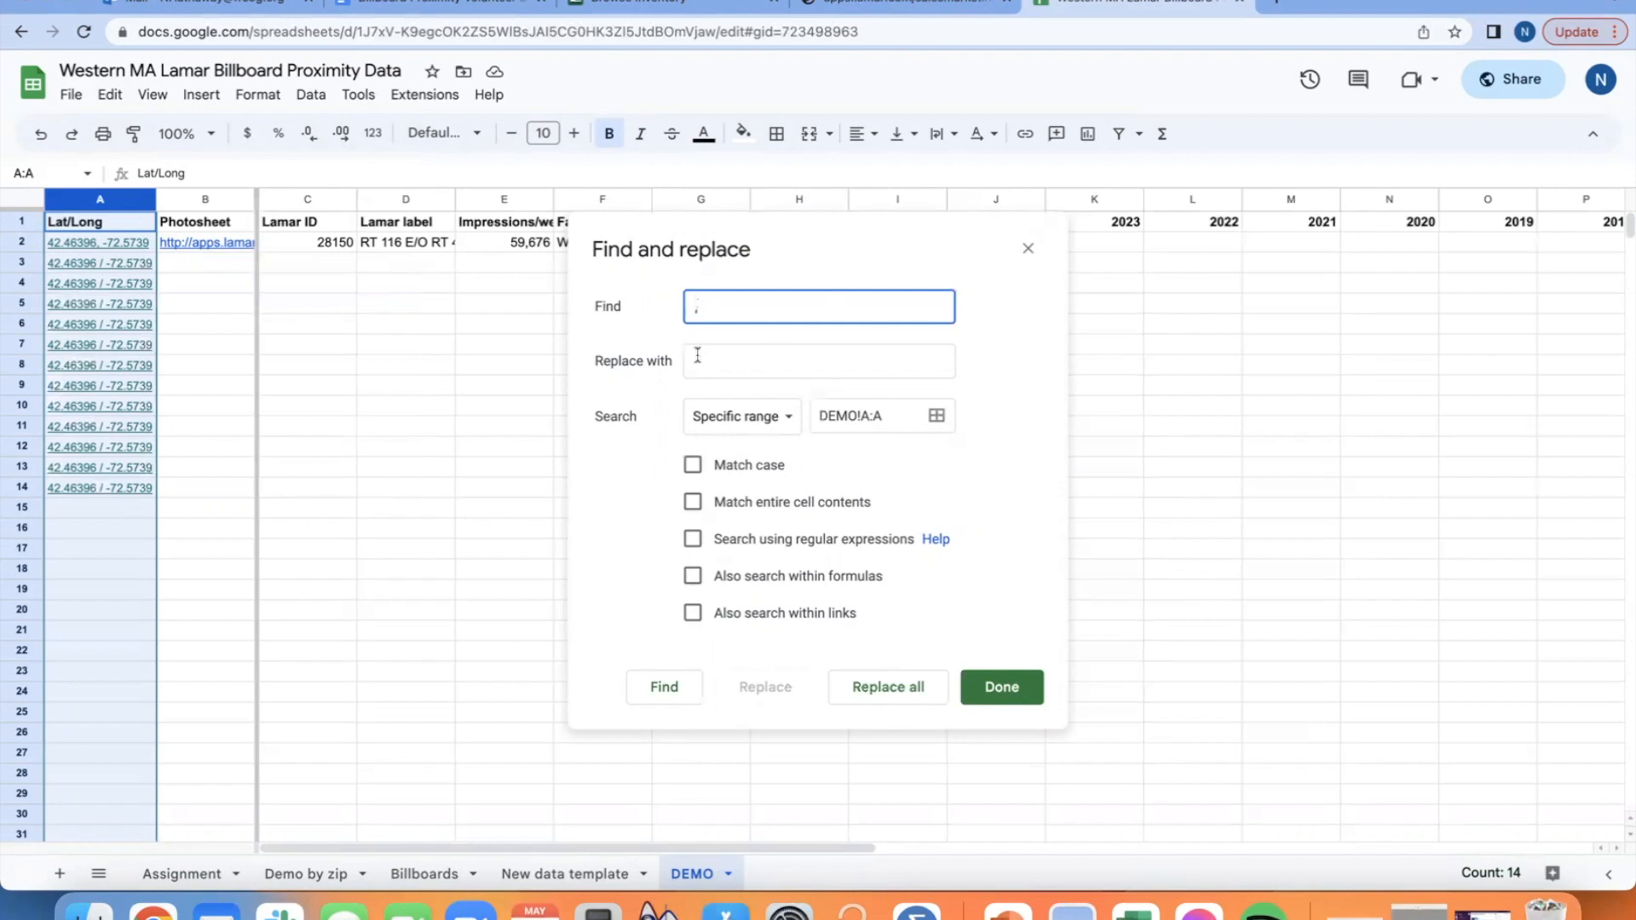
key("BackSpace")
type("/")
left_click(723, 352)
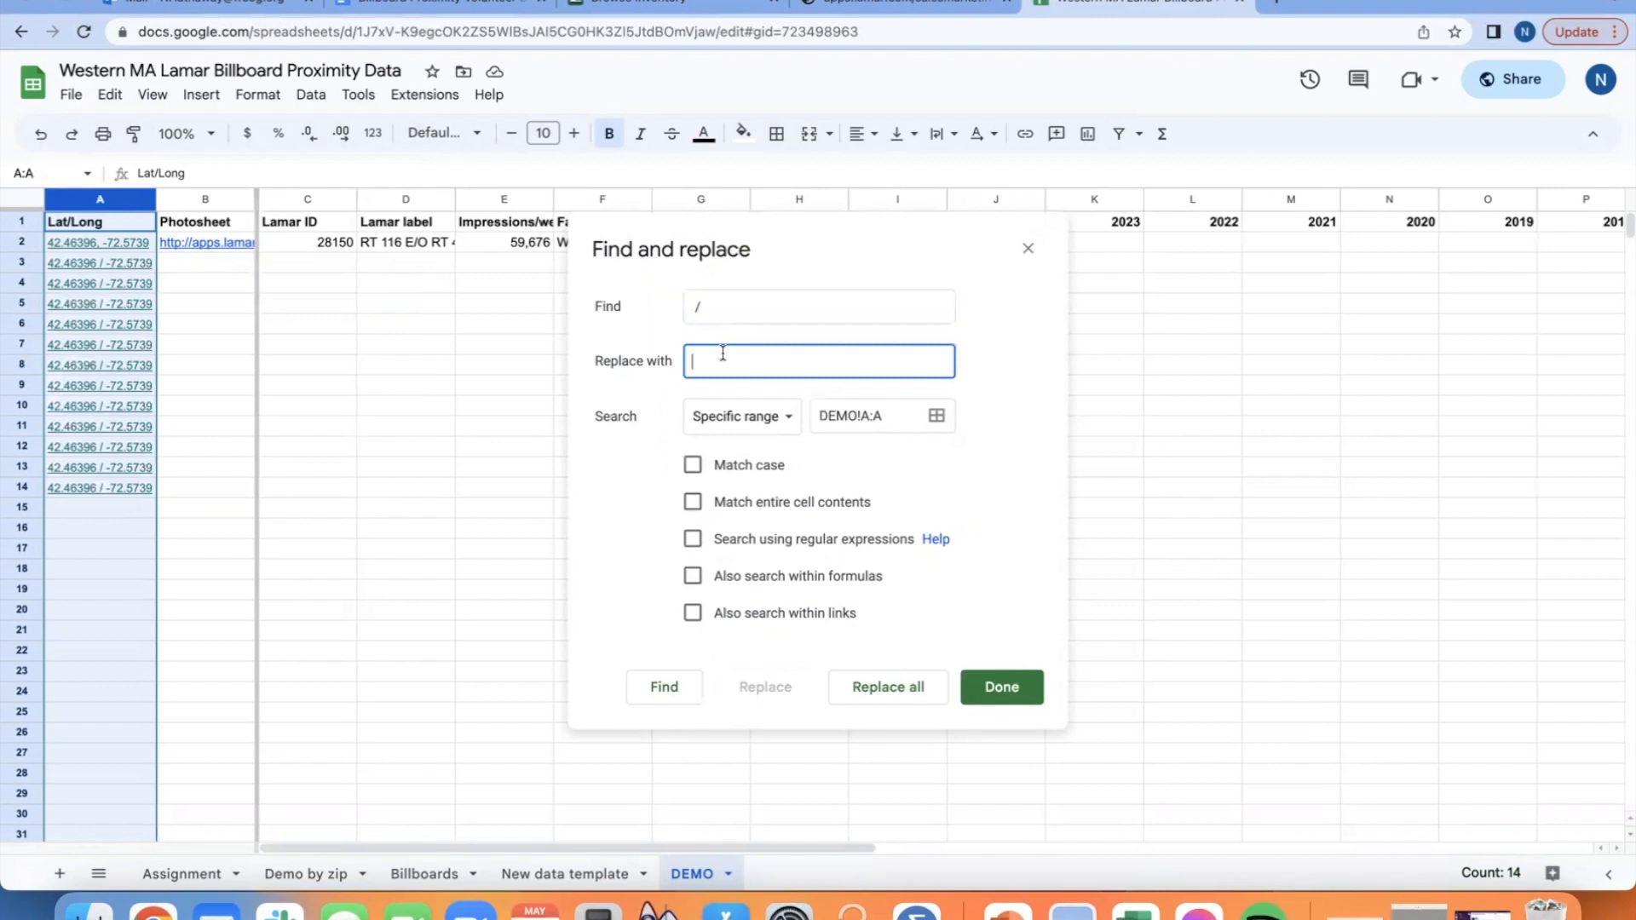
type(",")
left_click(896, 699)
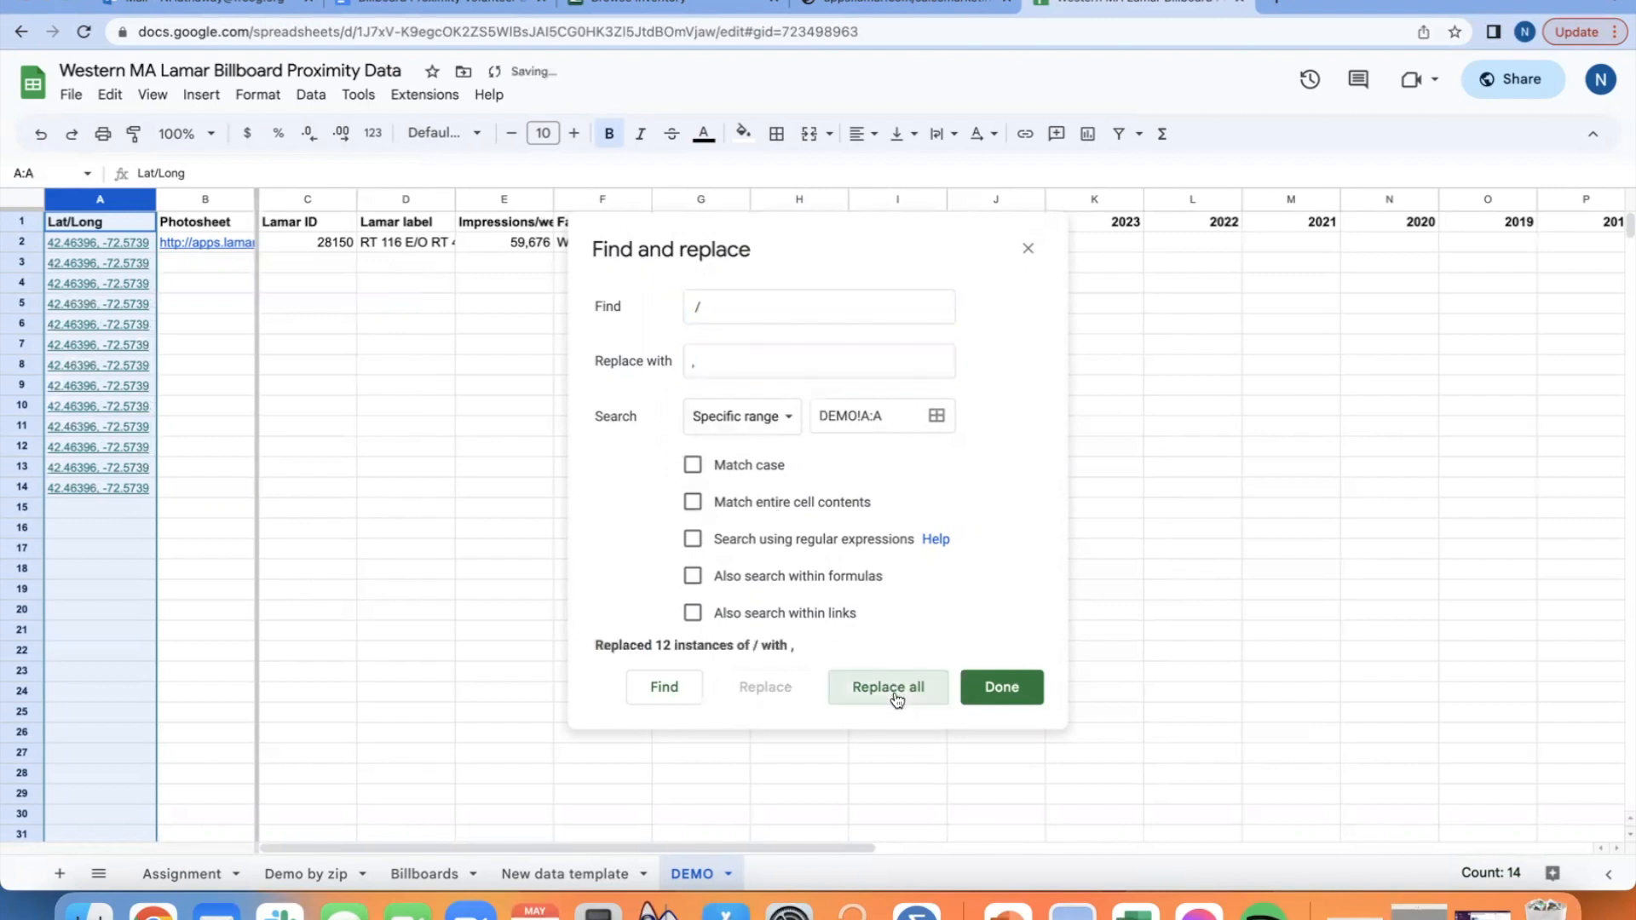
left_click(1004, 697)
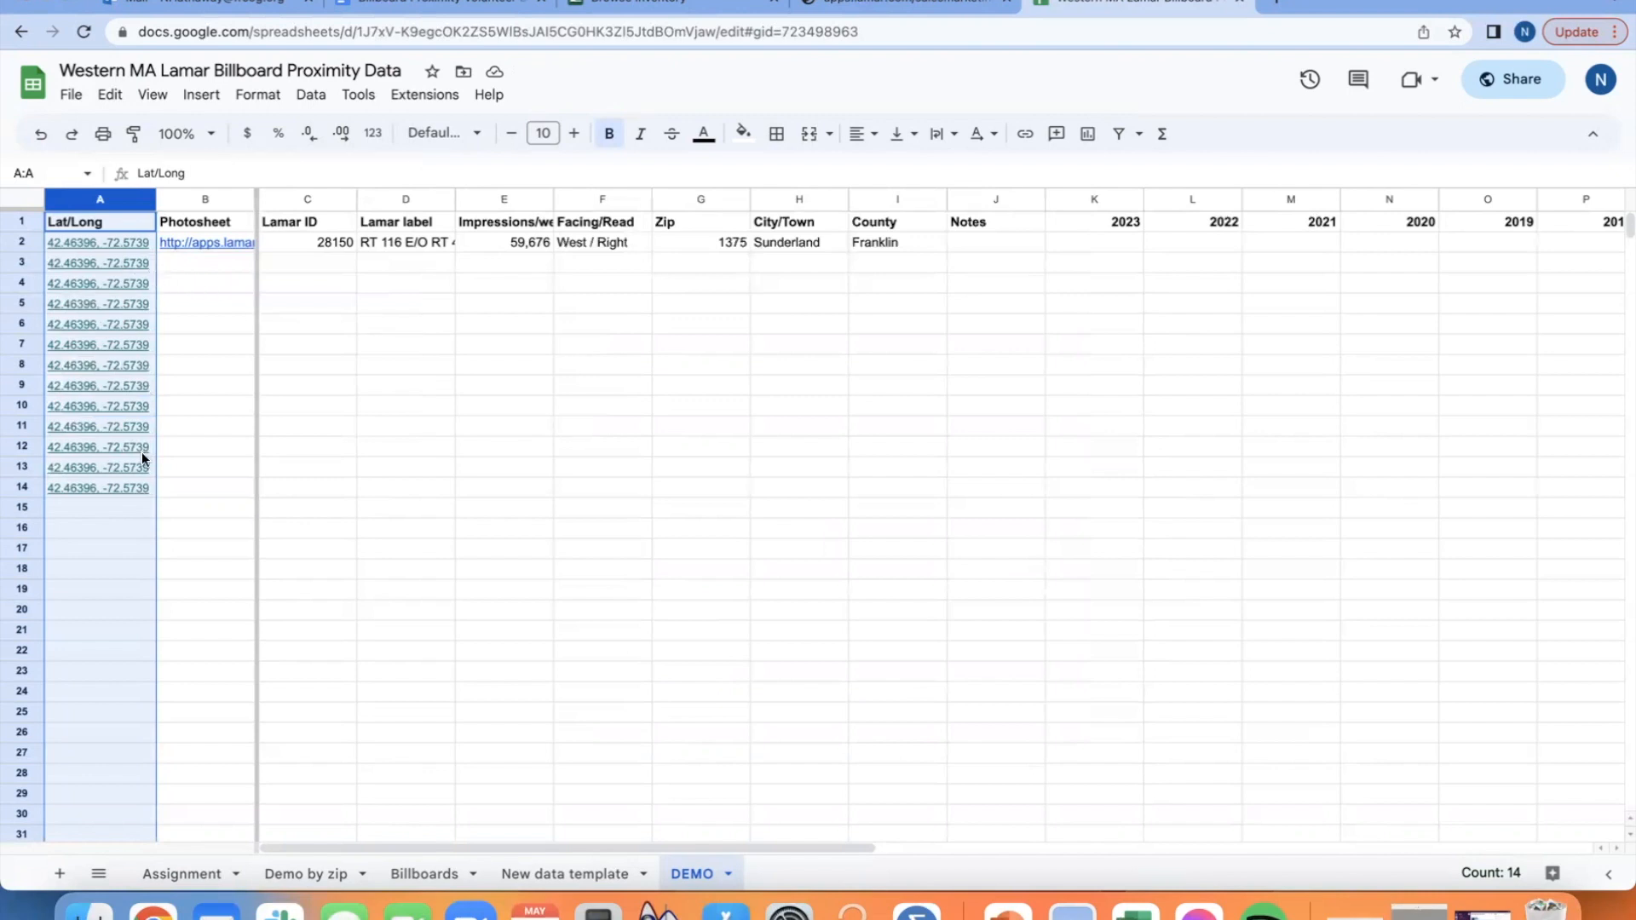
- Clear the duplicate coordinates from A3 to A15, keeping only the entry in A2
left_click_drag(128, 515, 114, 259)
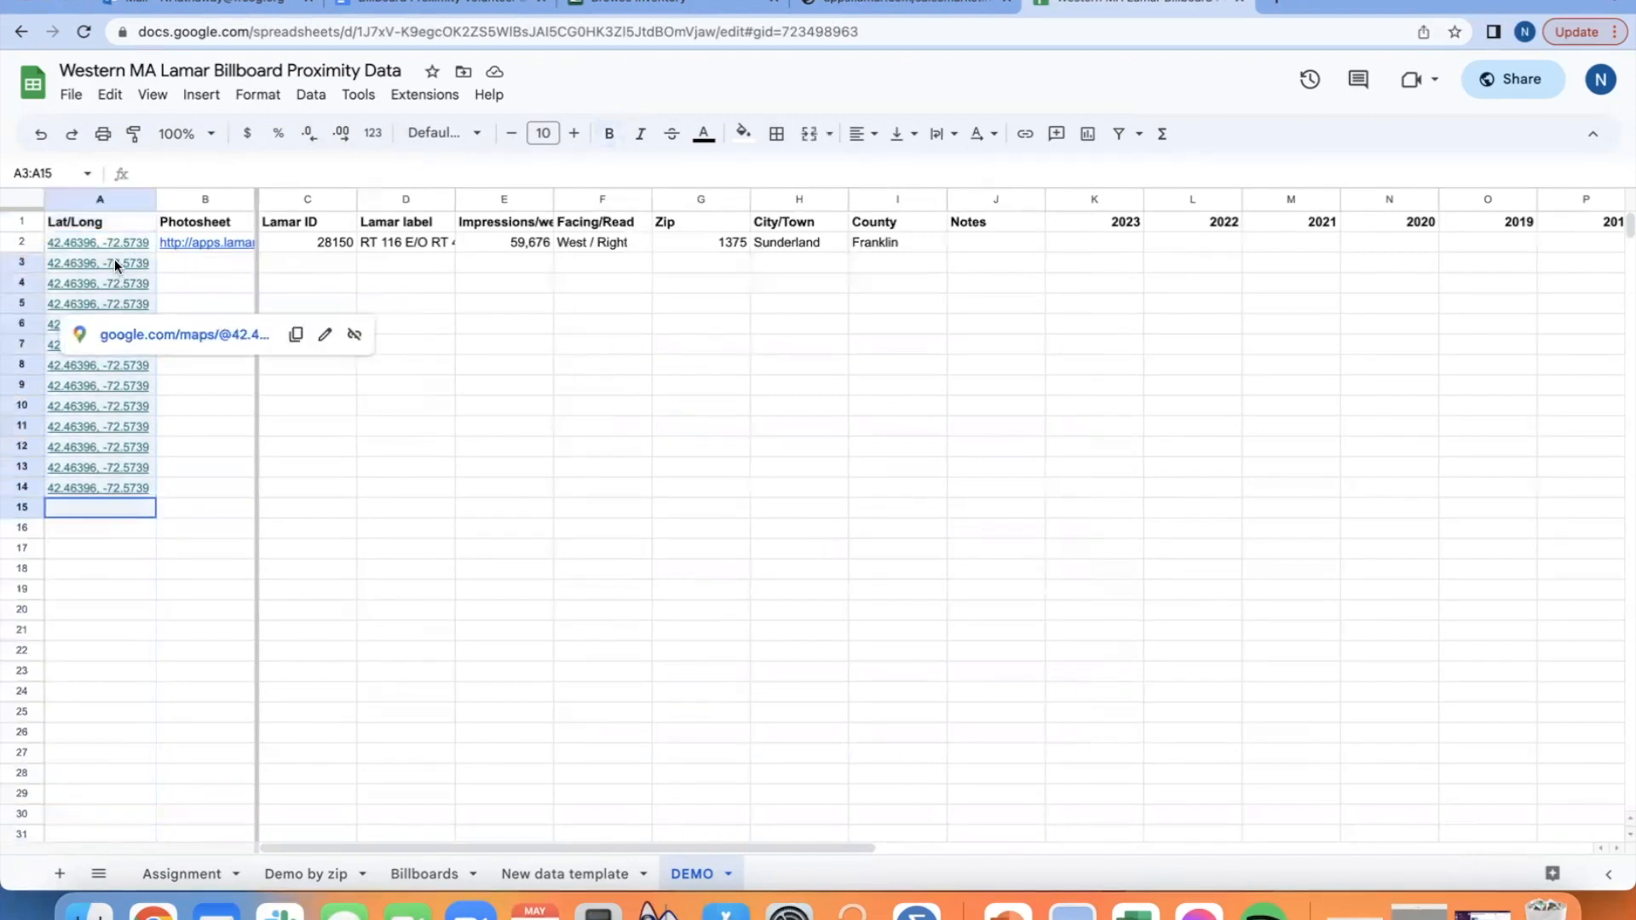
key("Delete")
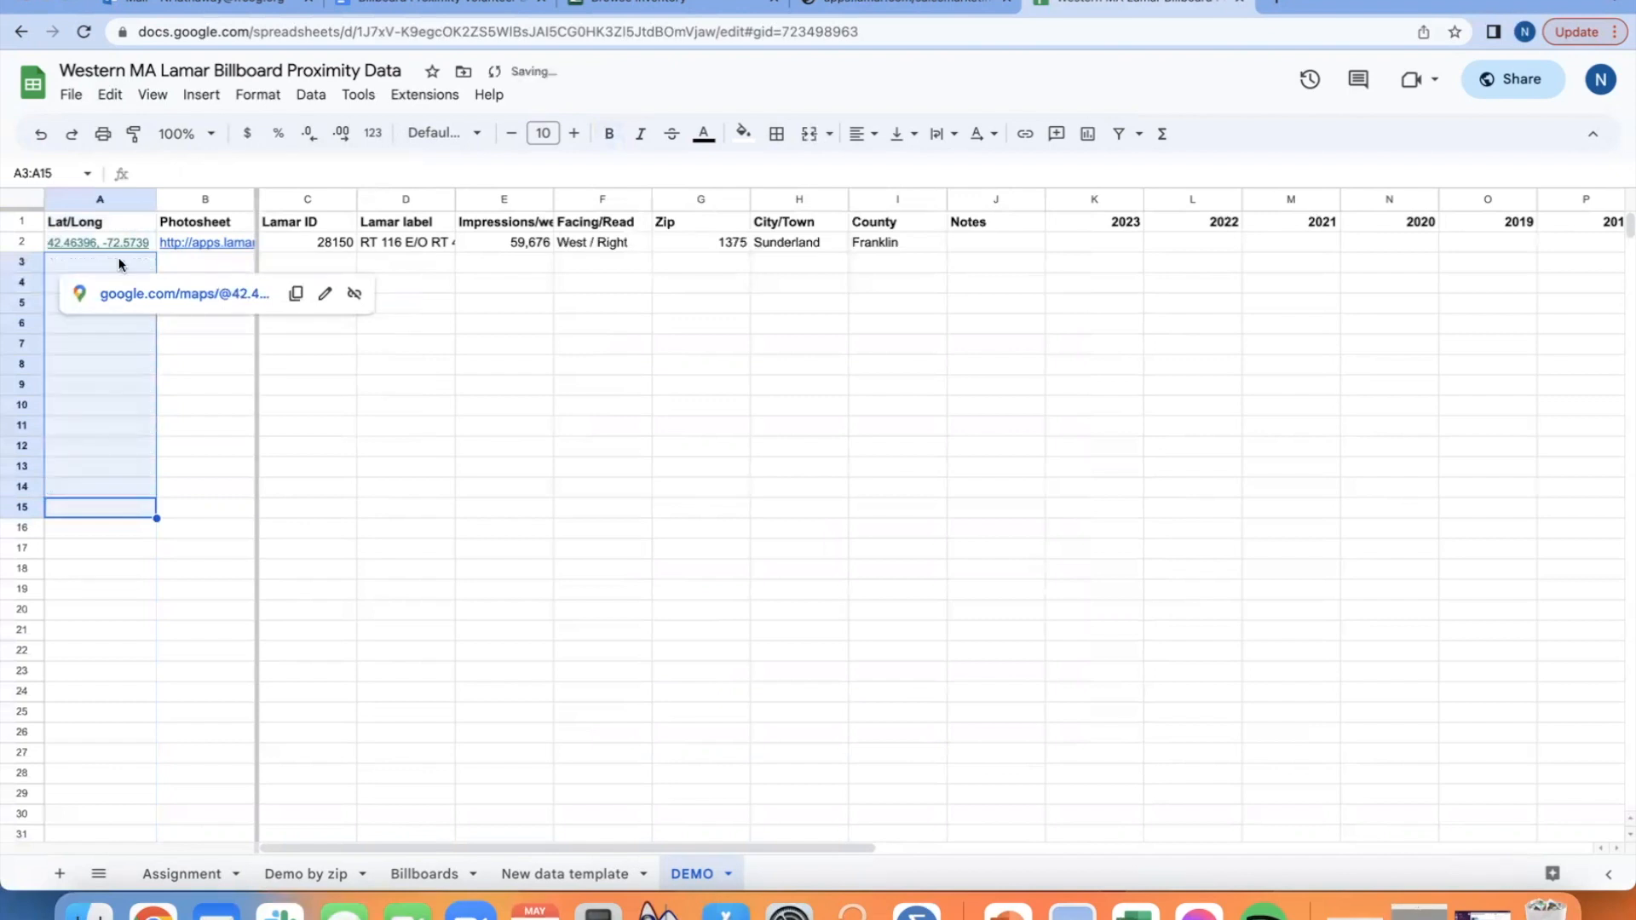
left_click(477, 369)
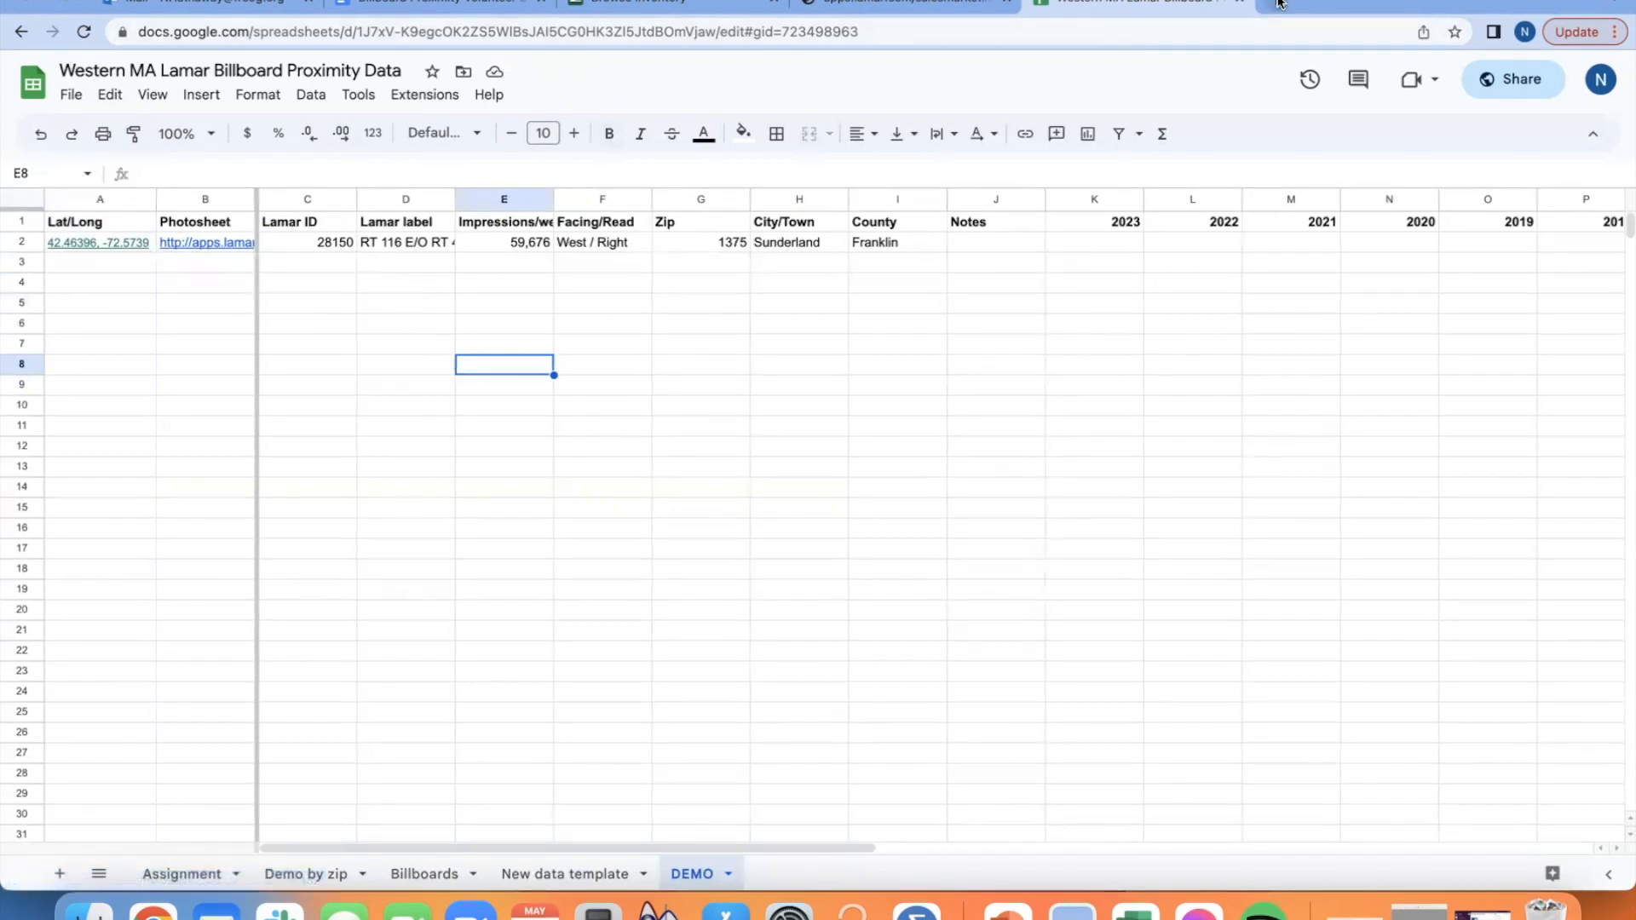
- Open the Google Maps link attached to A2's coordinates and dismiss the recovery email notice
left_click(126, 243)
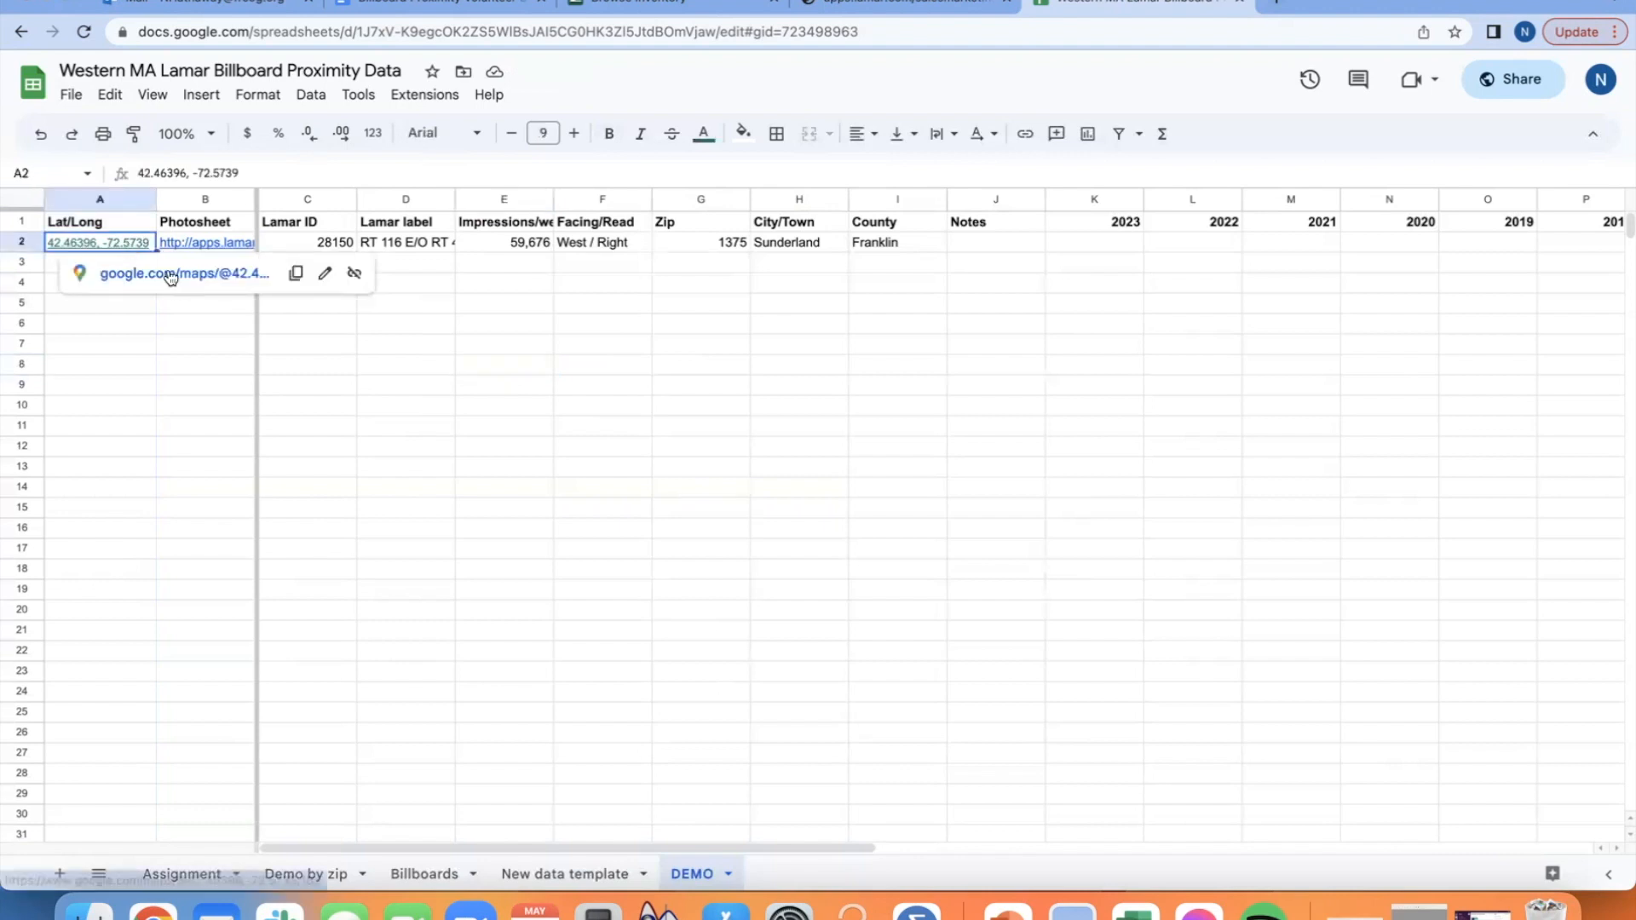
left_click(170, 275)
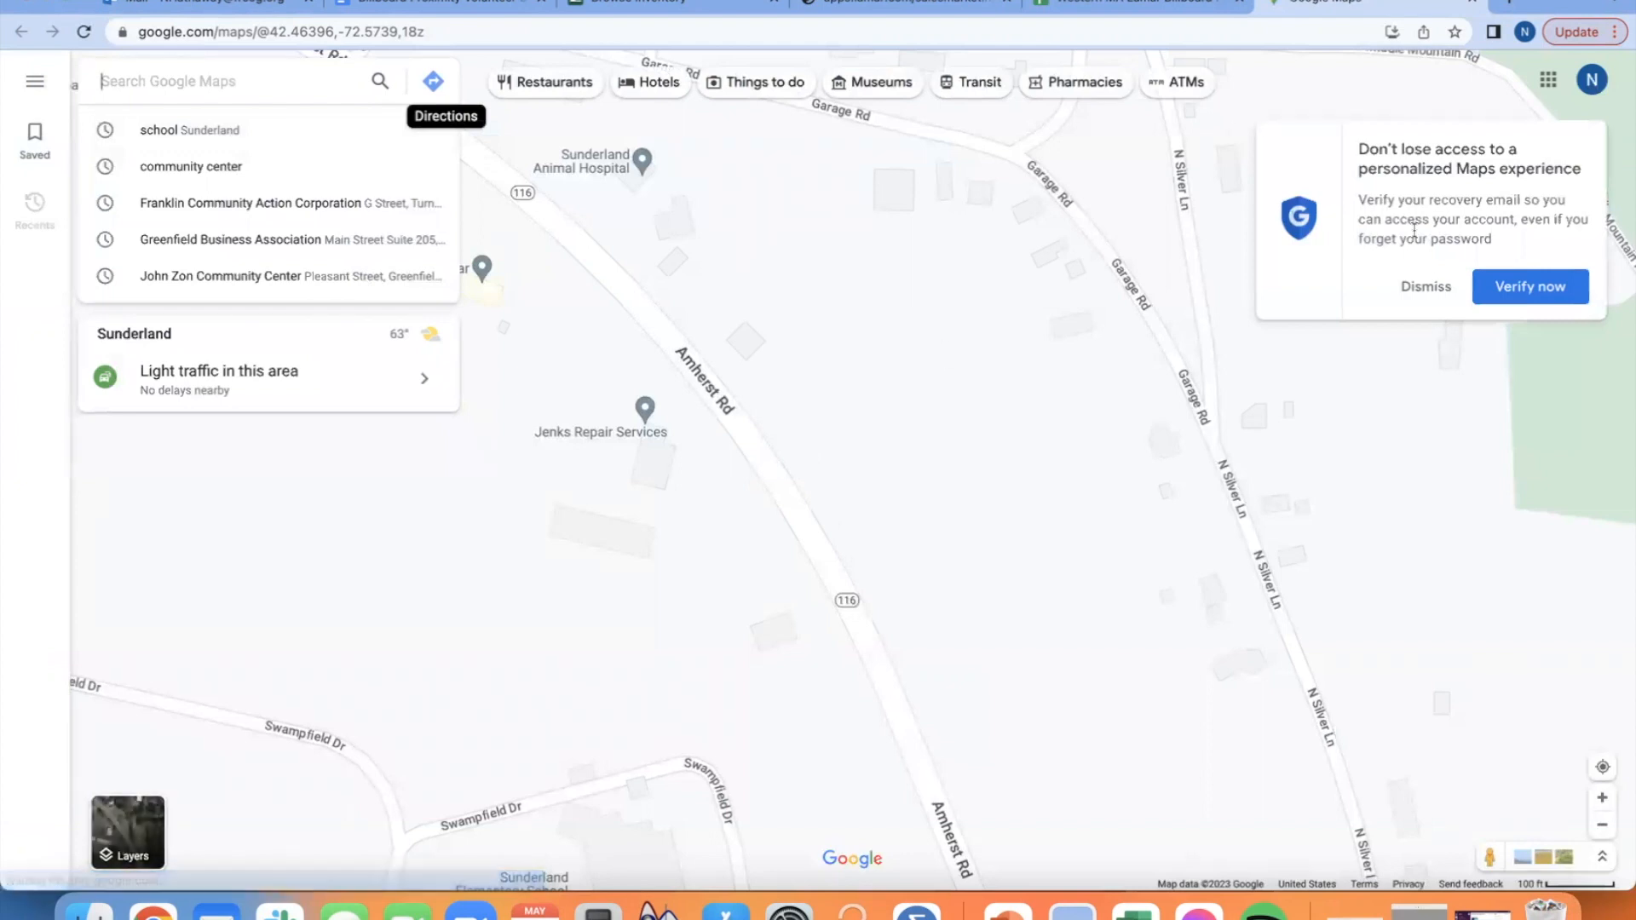
left_click(1439, 290)
- Copy the coordinates from A2 in the spreadsheet and search Google Maps for 42.46396, -72.5739
left_click(1142, 2)
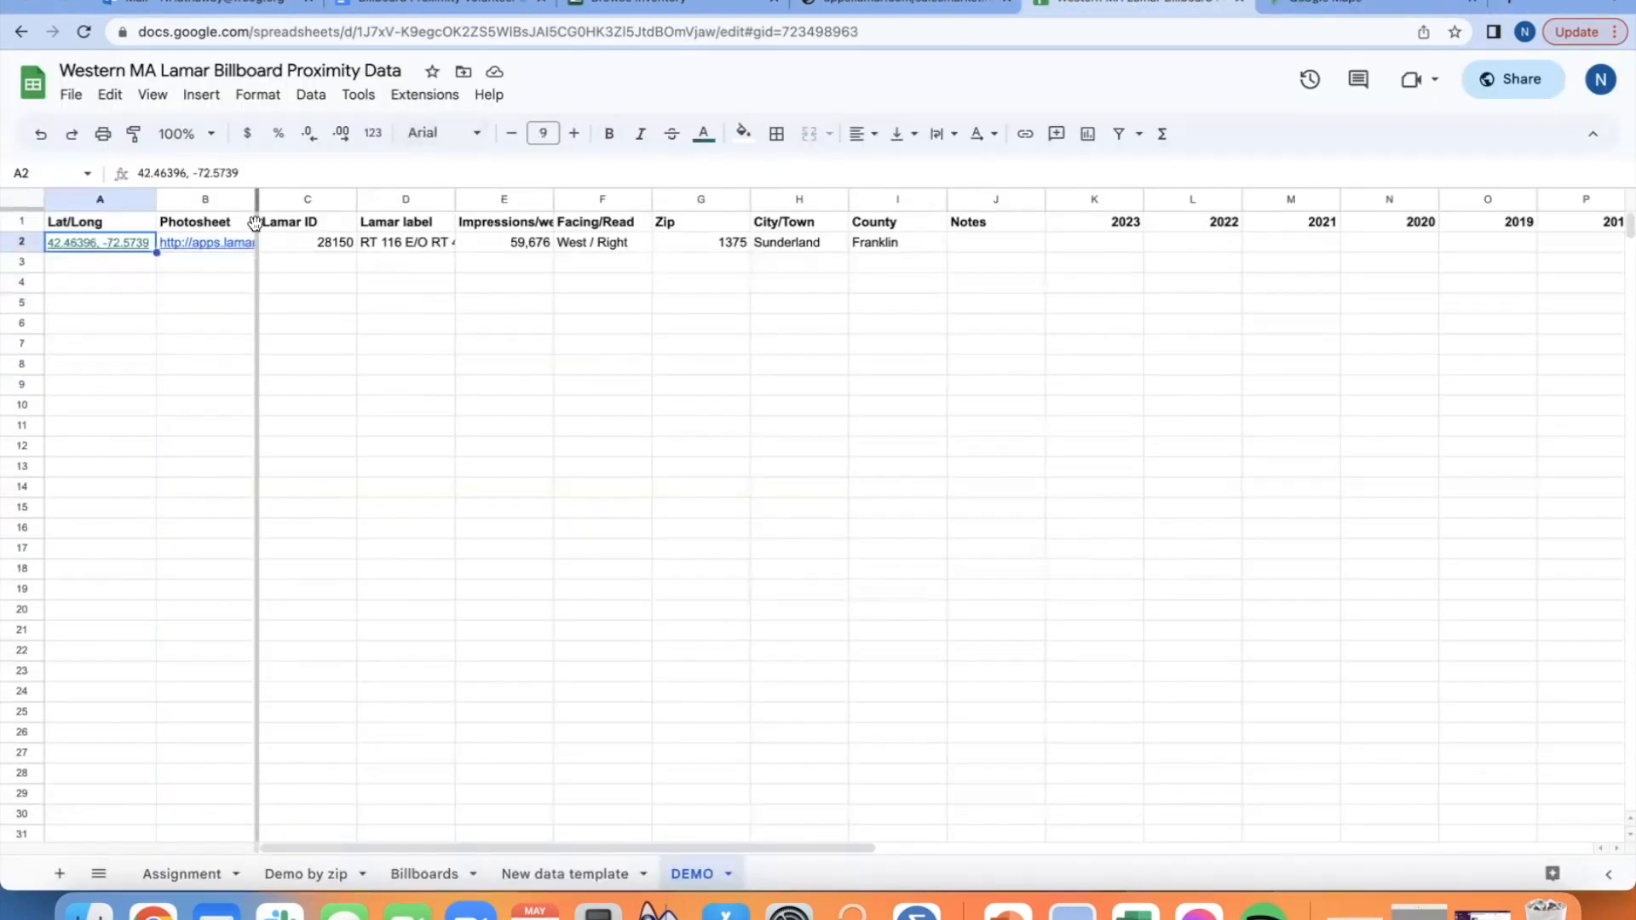
mouse_move(99, 247)
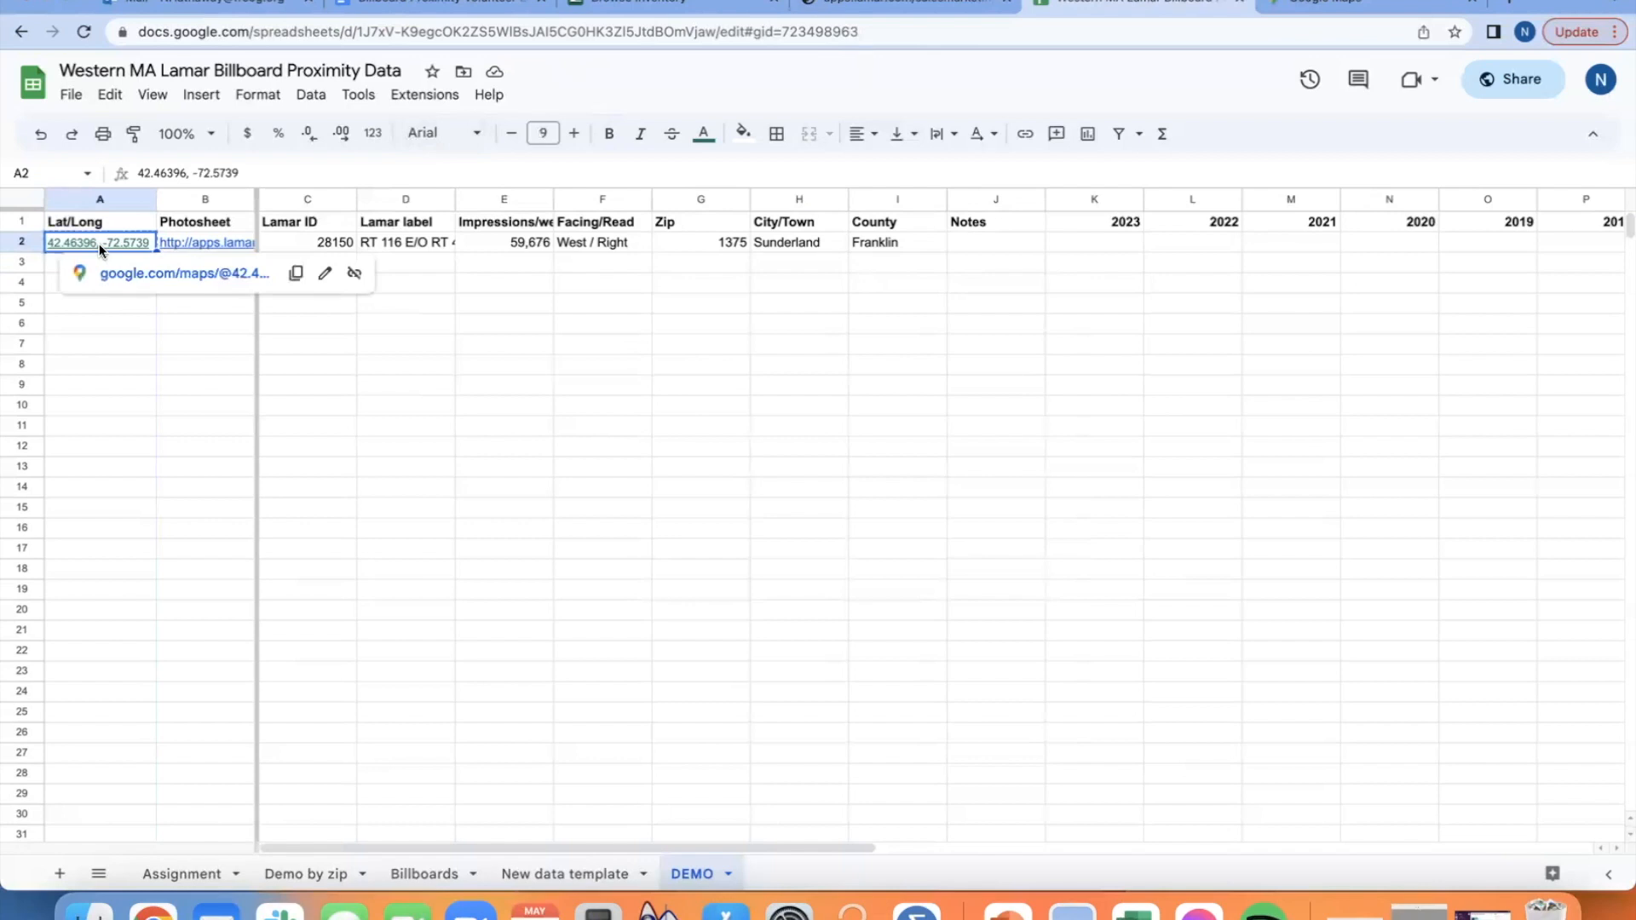
left_click(1340, 10)
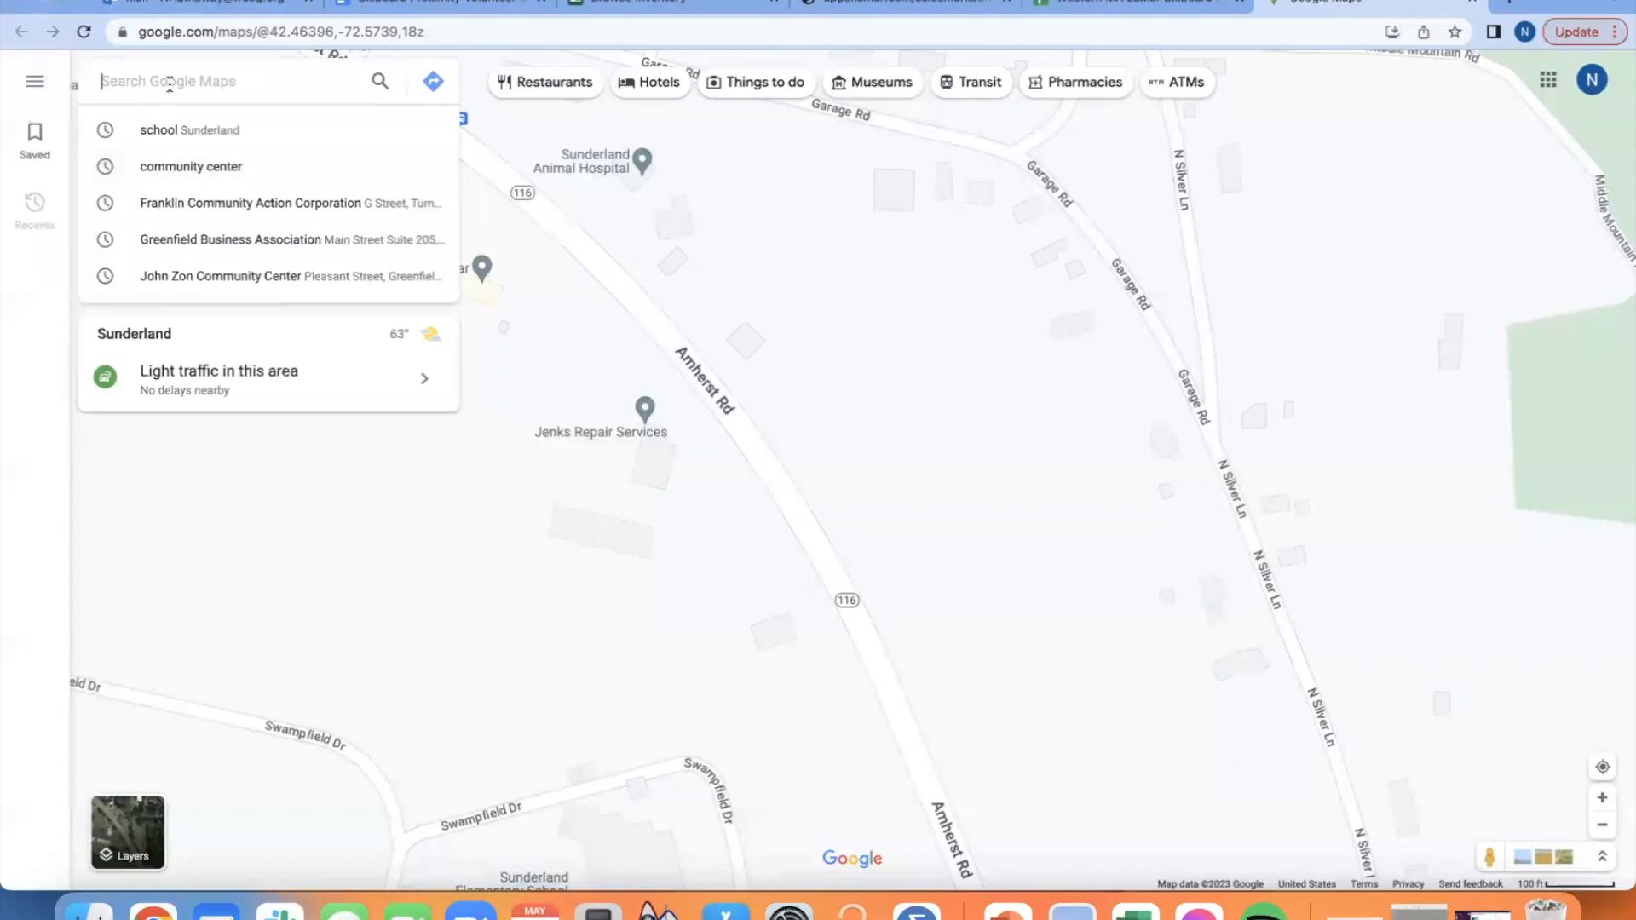
type("42.46396,-72.5739")
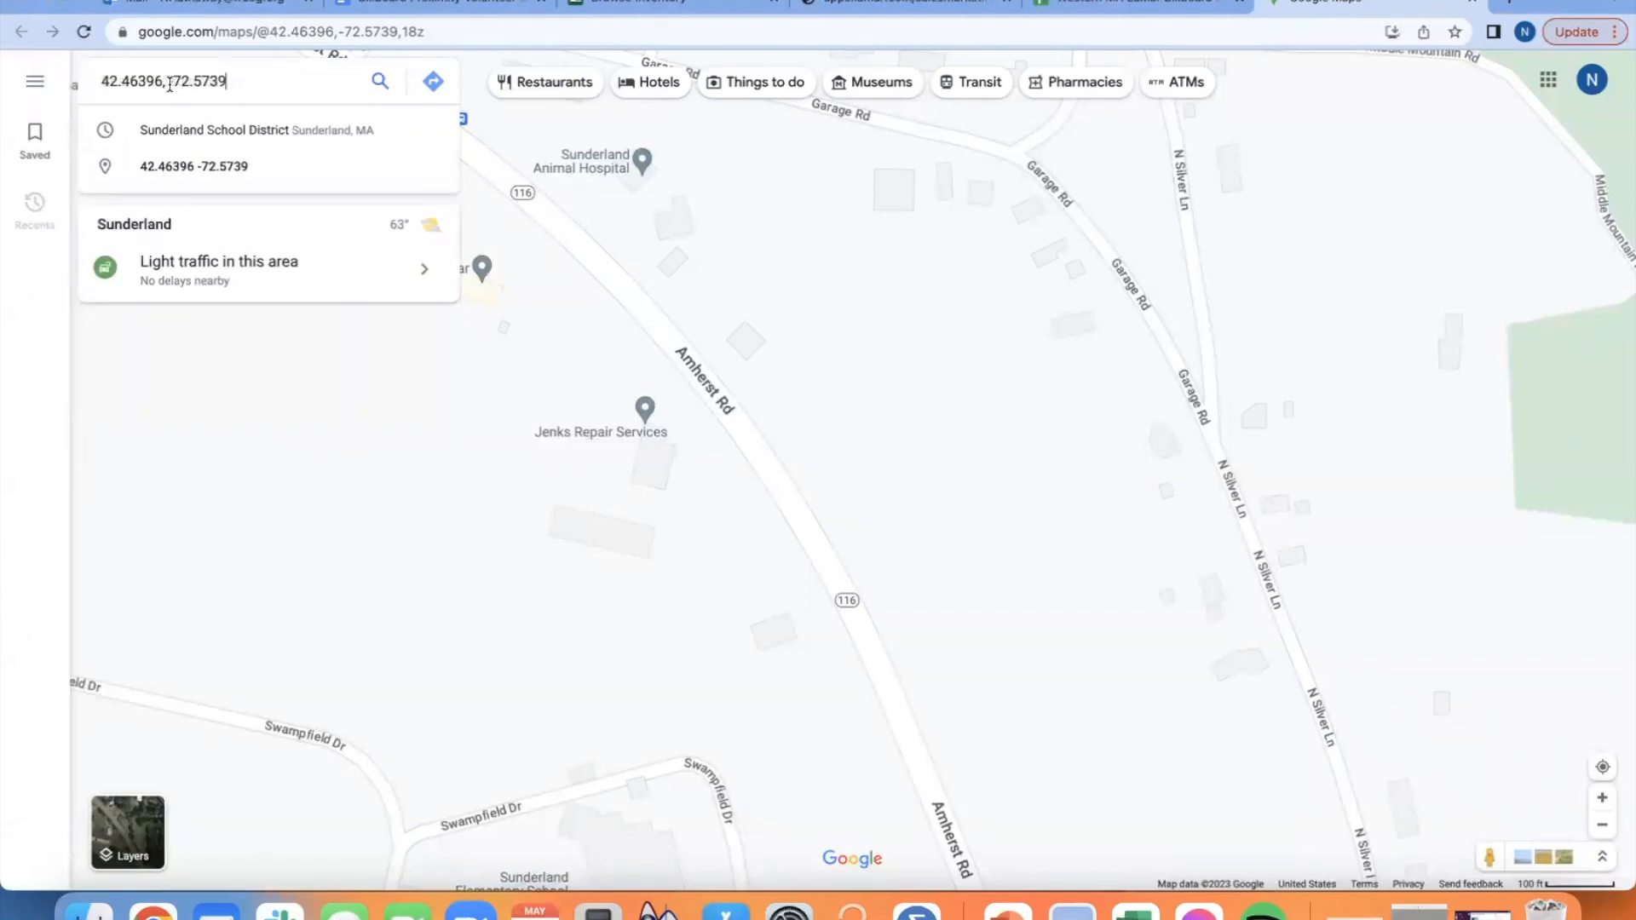
key("Return")
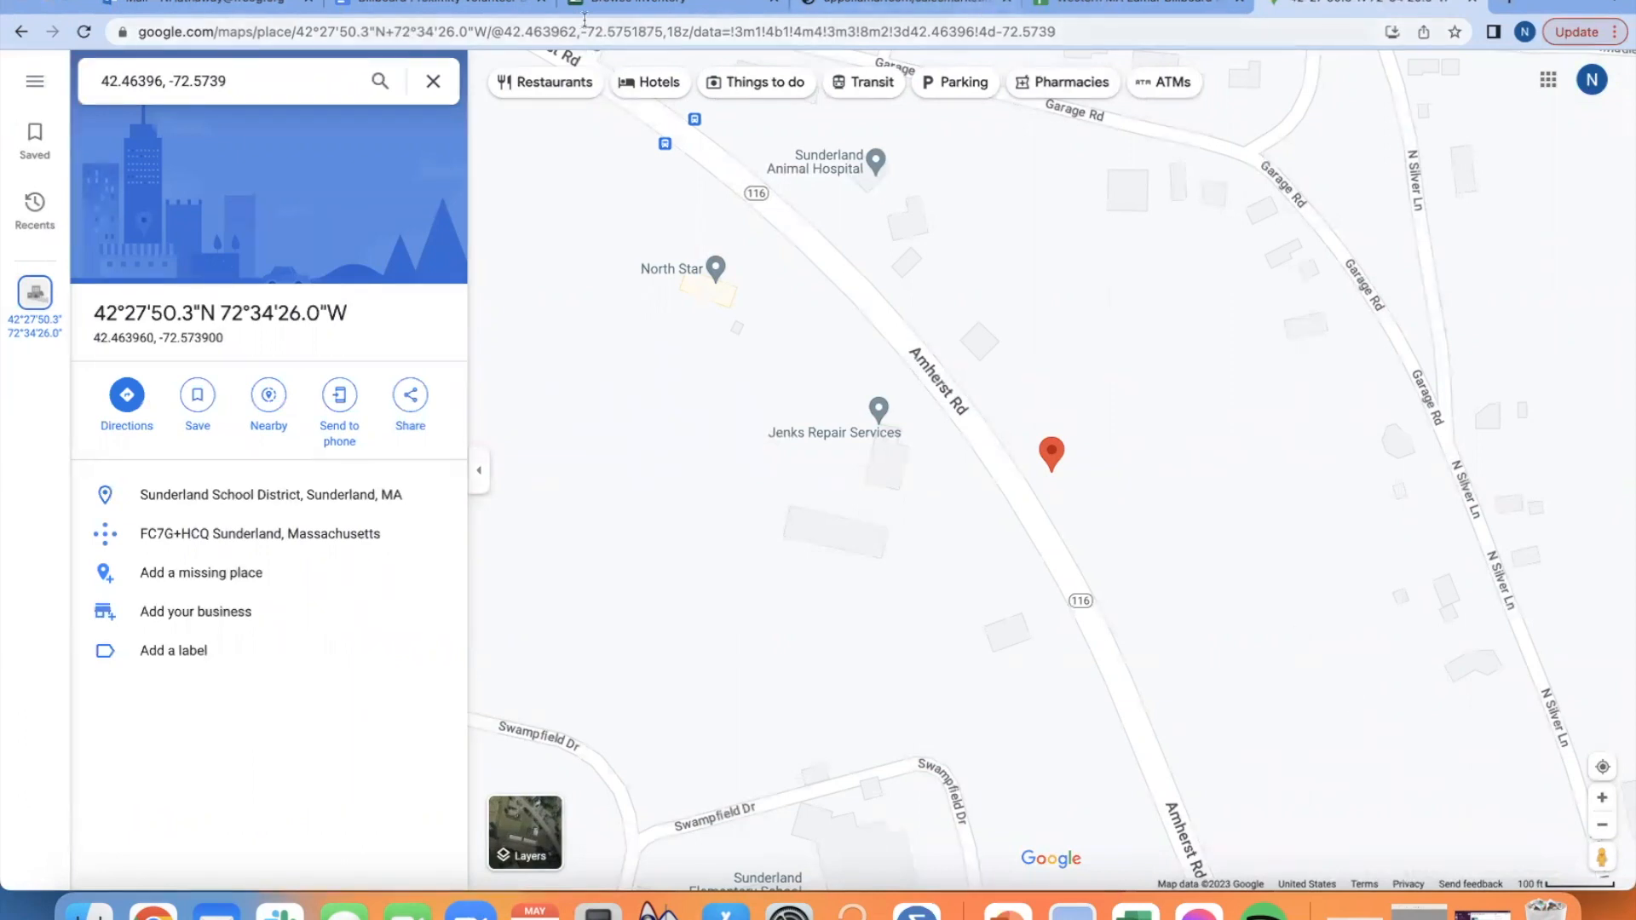
- Check the Content and Proximity section of the protocol document and return to the Google Maps location
left_click(481, 6)
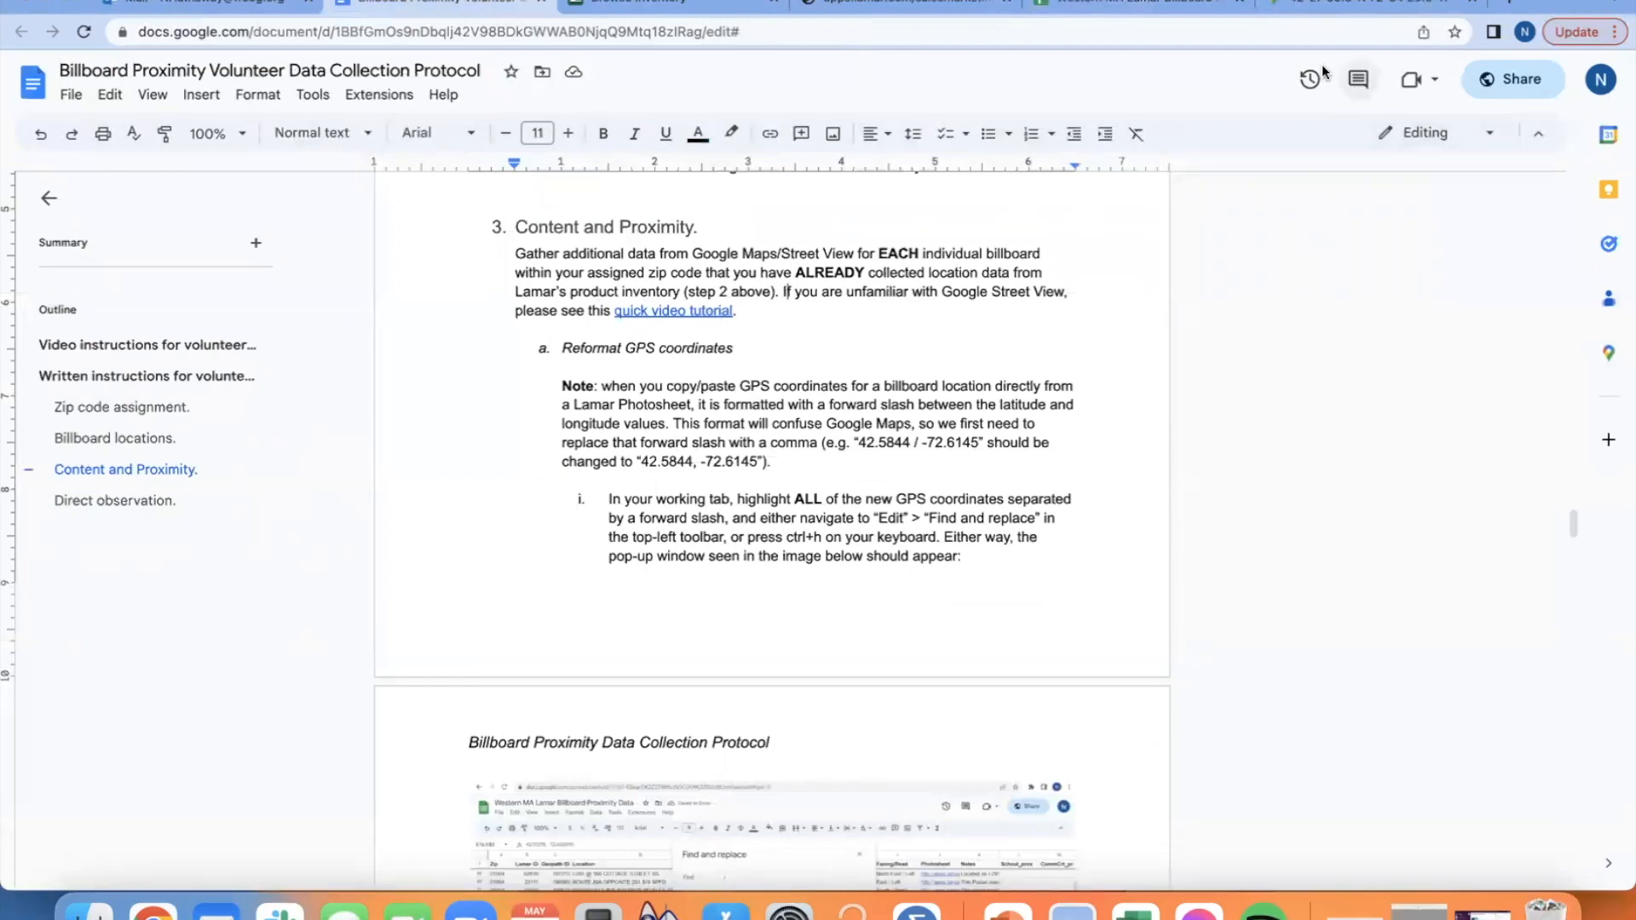
left_click(1367, 10)
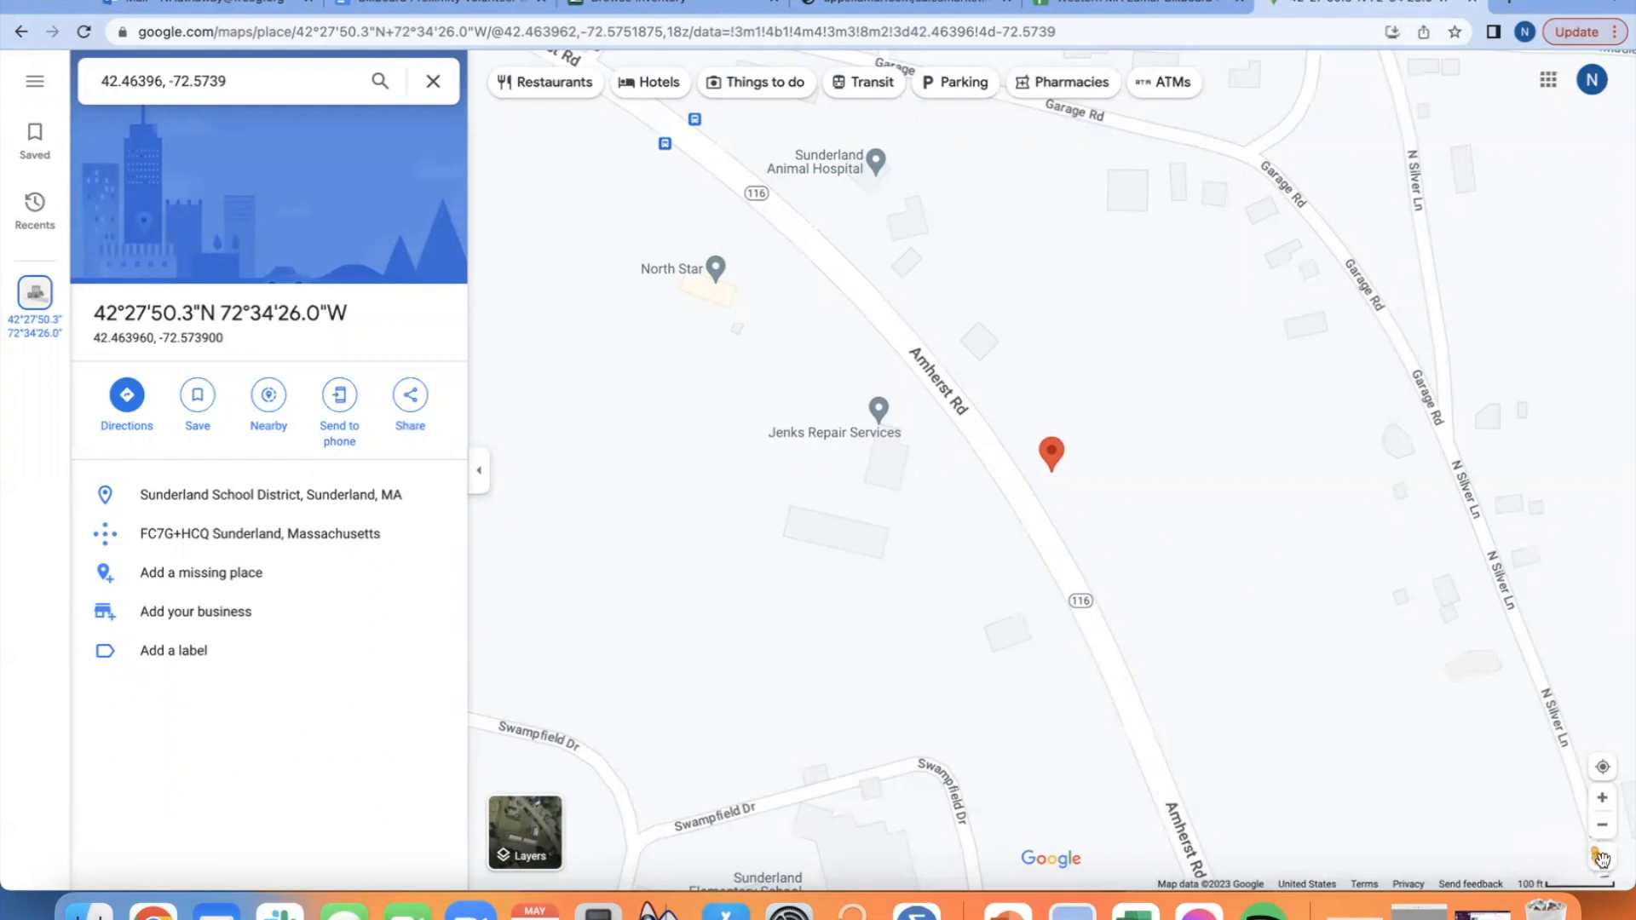
- Enter Street View on Amherst Rd near the location marker and turn the view along MA-116 to find the billboard
mouse_move(1602, 857)
left_mouse_down()
mouse_move(1479, 796)
mouse_move(1373, 537)
mouse_move(1196, 329)
mouse_move(995, 145)
mouse_move(999, 178)
mouse_move(980, 141)
mouse_move(1041, 273)
mouse_move(976, 137)
mouse_move(1025, 205)
mouse_move(1006, 176)
left_mouse_up()
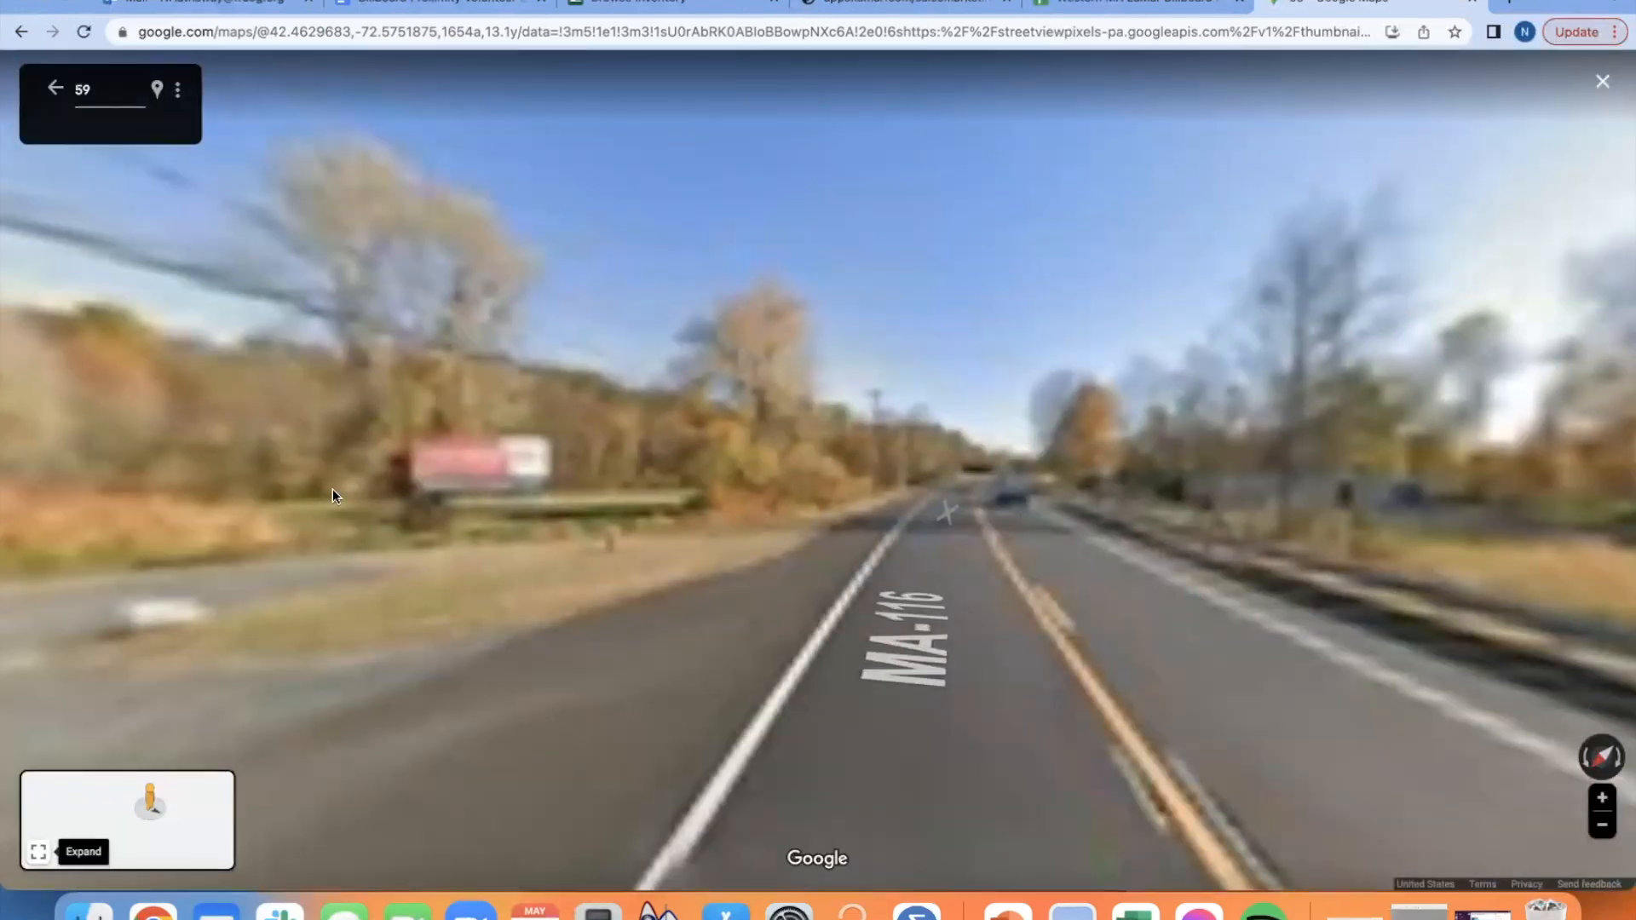
left_click_drag(572, 521, 1063, 363)
left_click(867, 438)
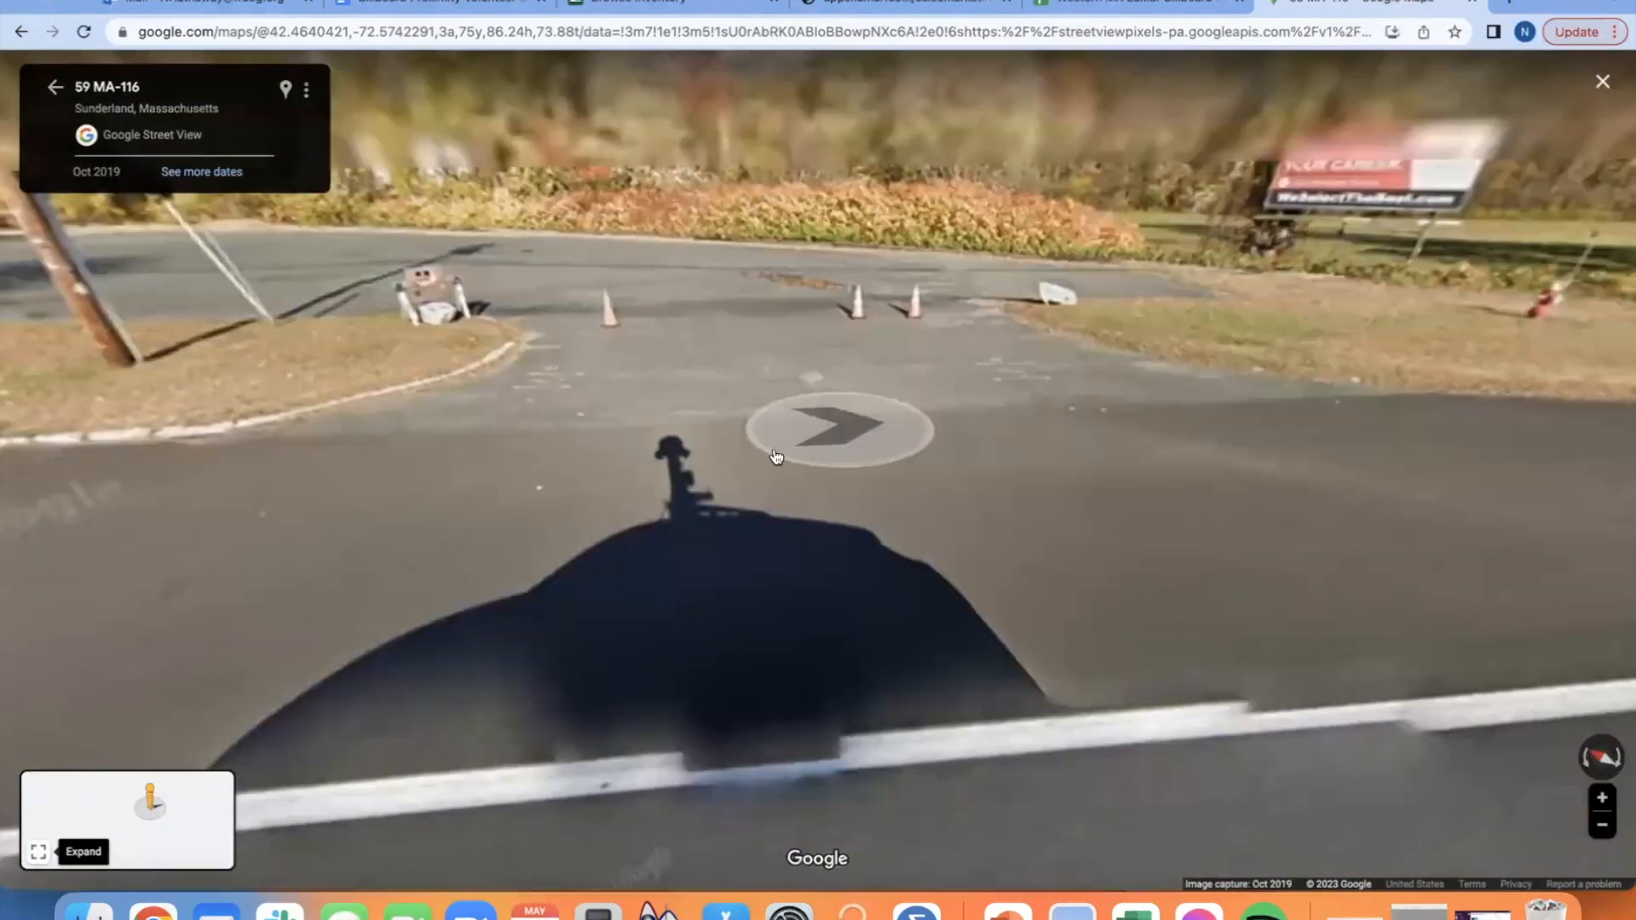
left_click_drag(807, 646, 997, 617)
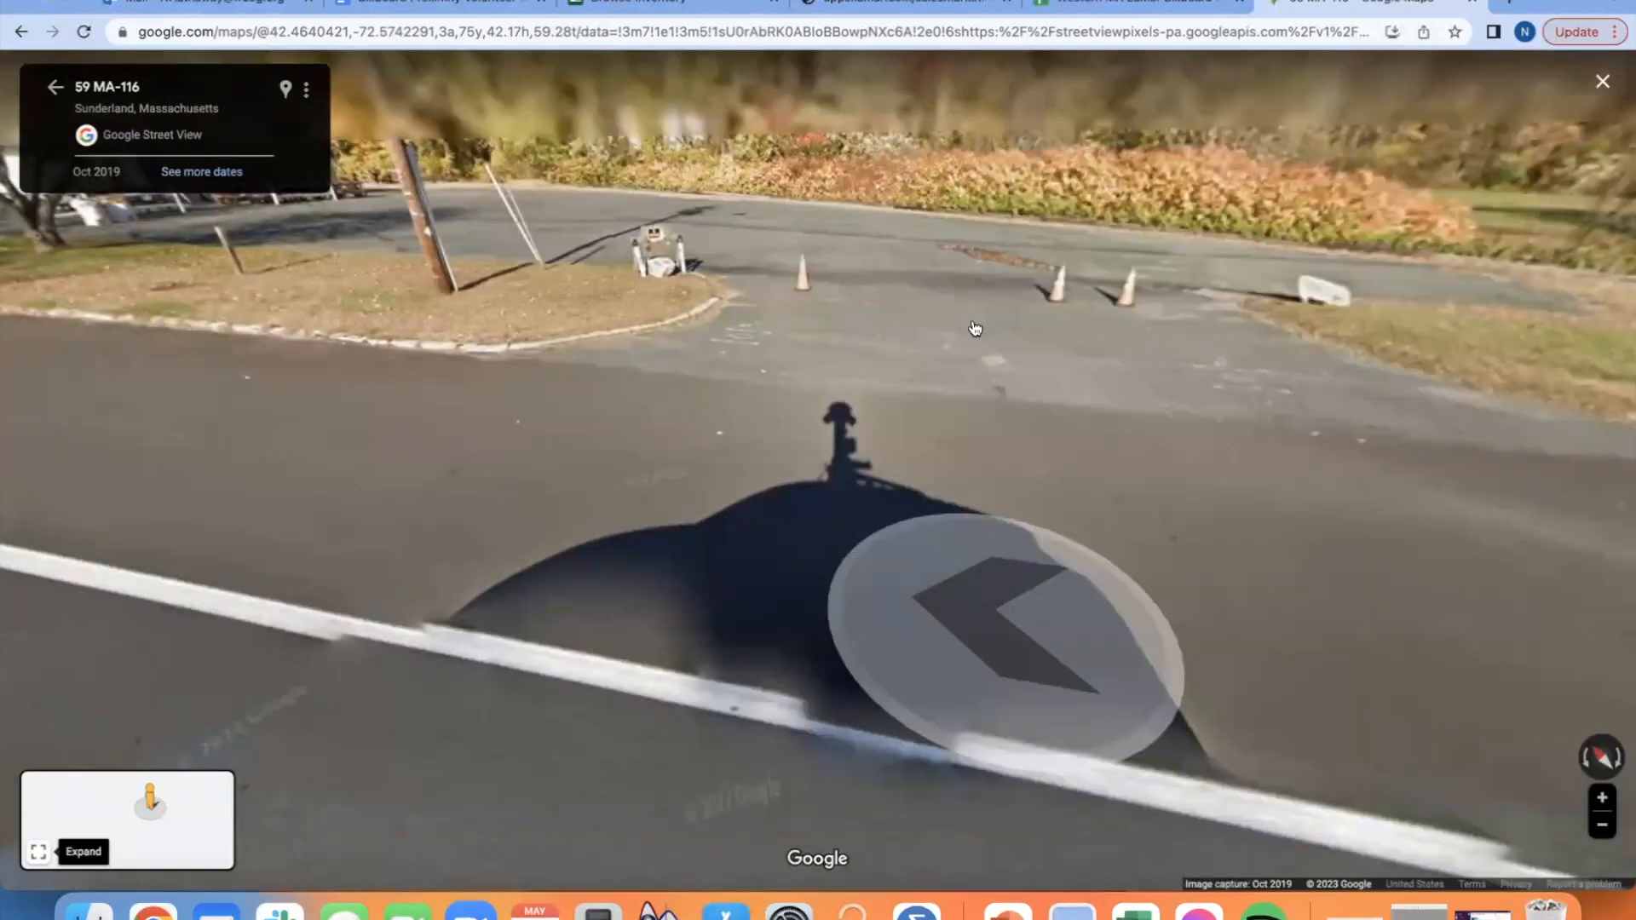
left_click(848, 504)
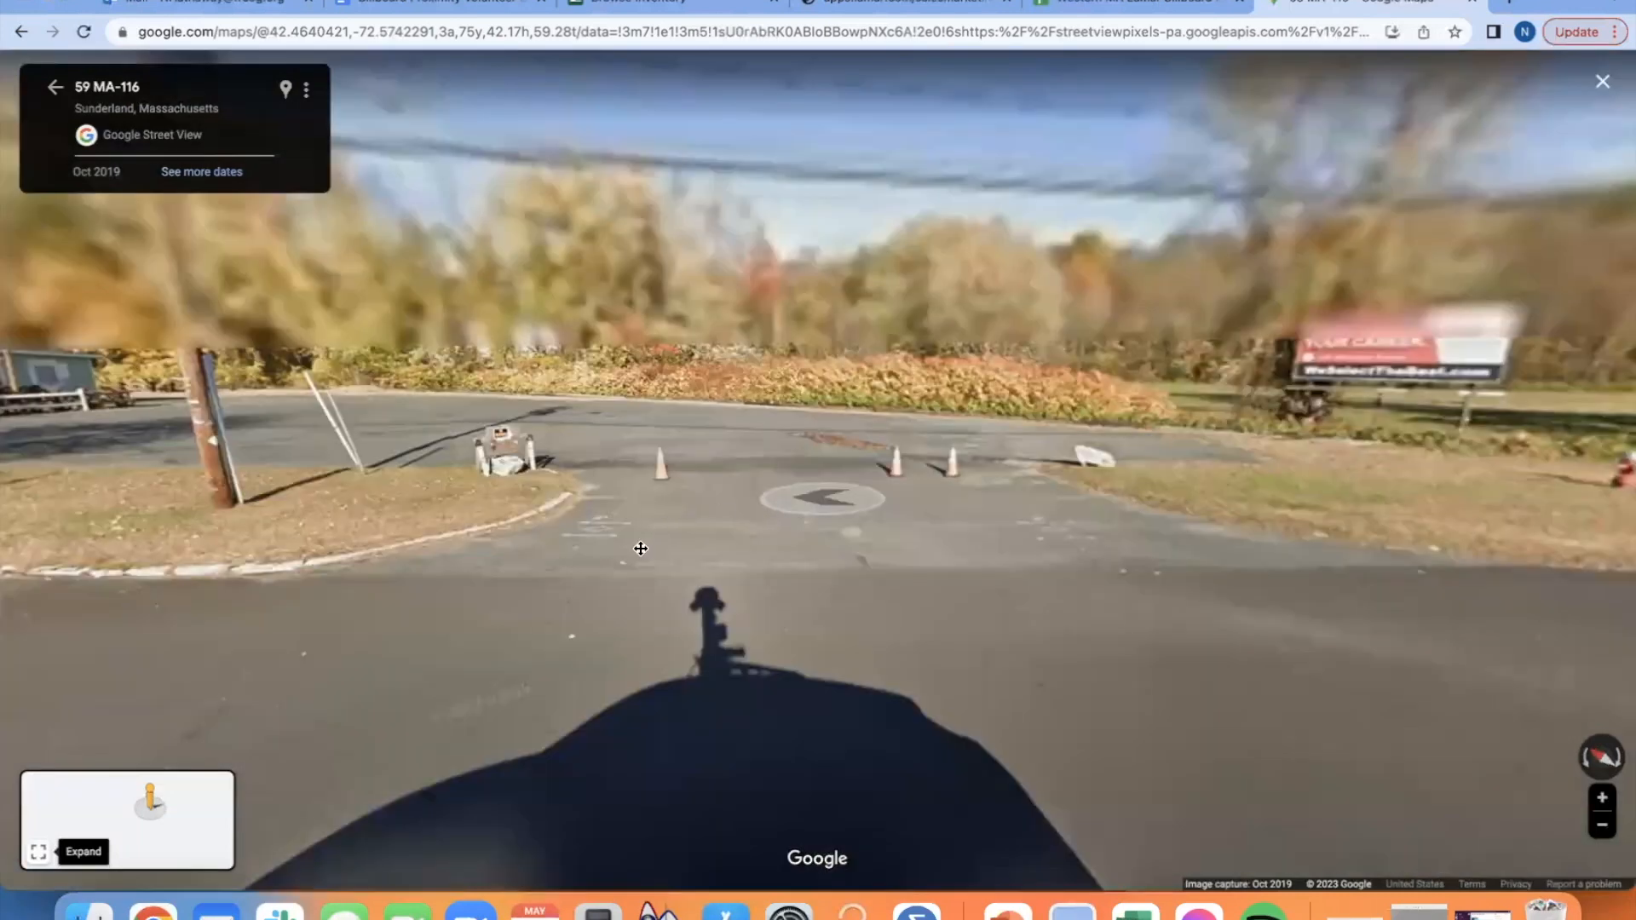
left_click(685, 538)
left_click_drag(1264, 480, 1055, 572)
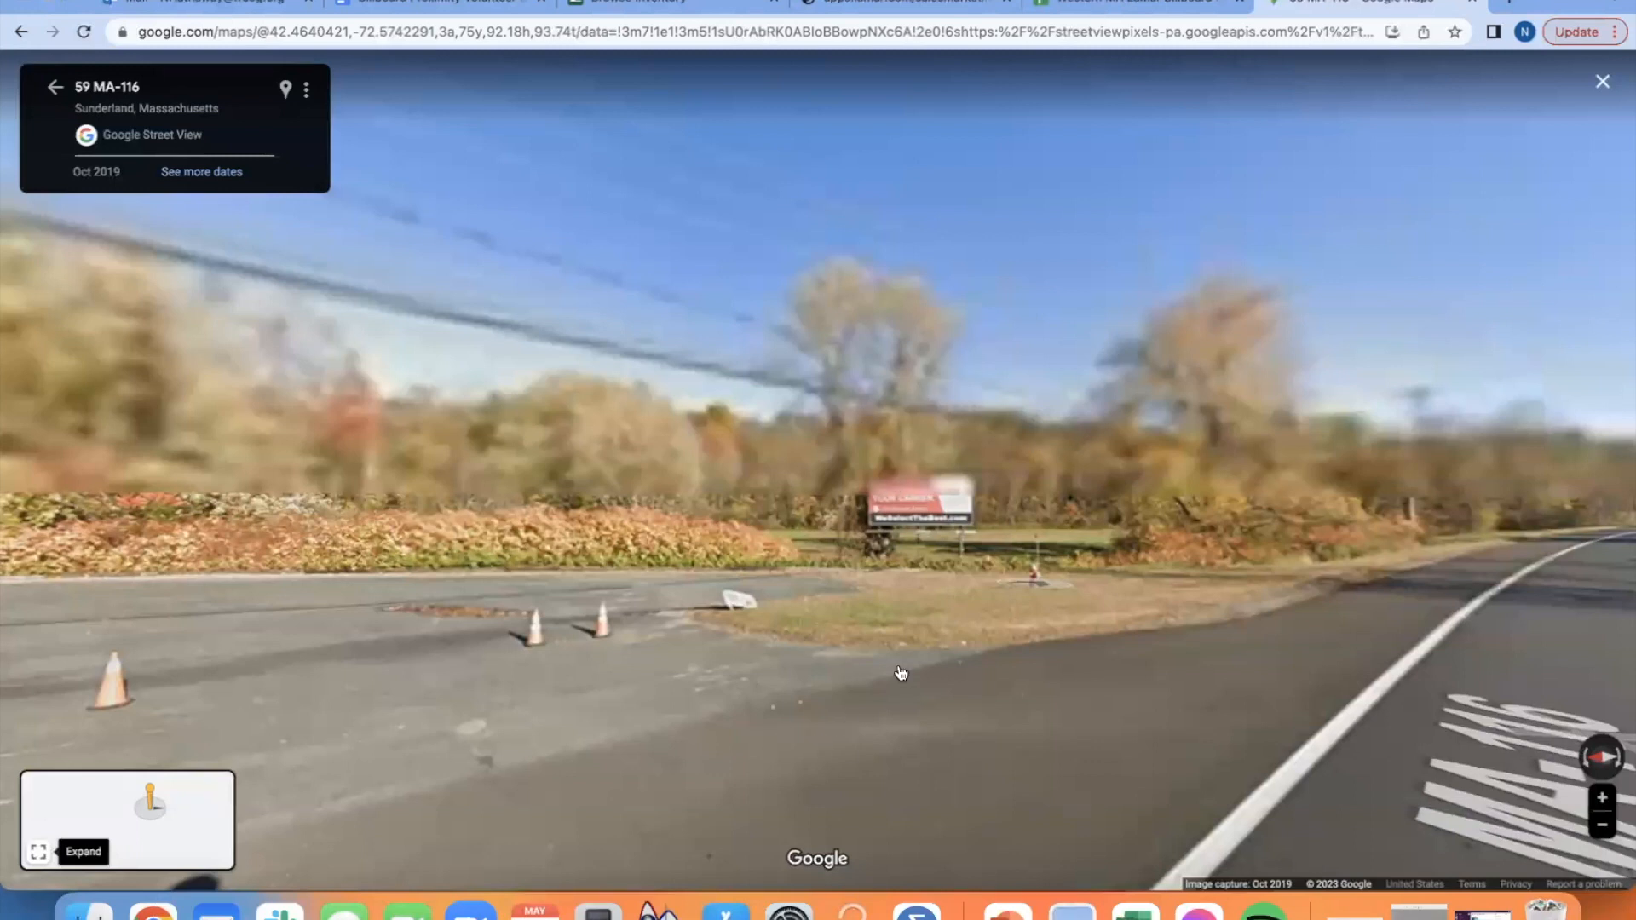
left_click(1256, 629)
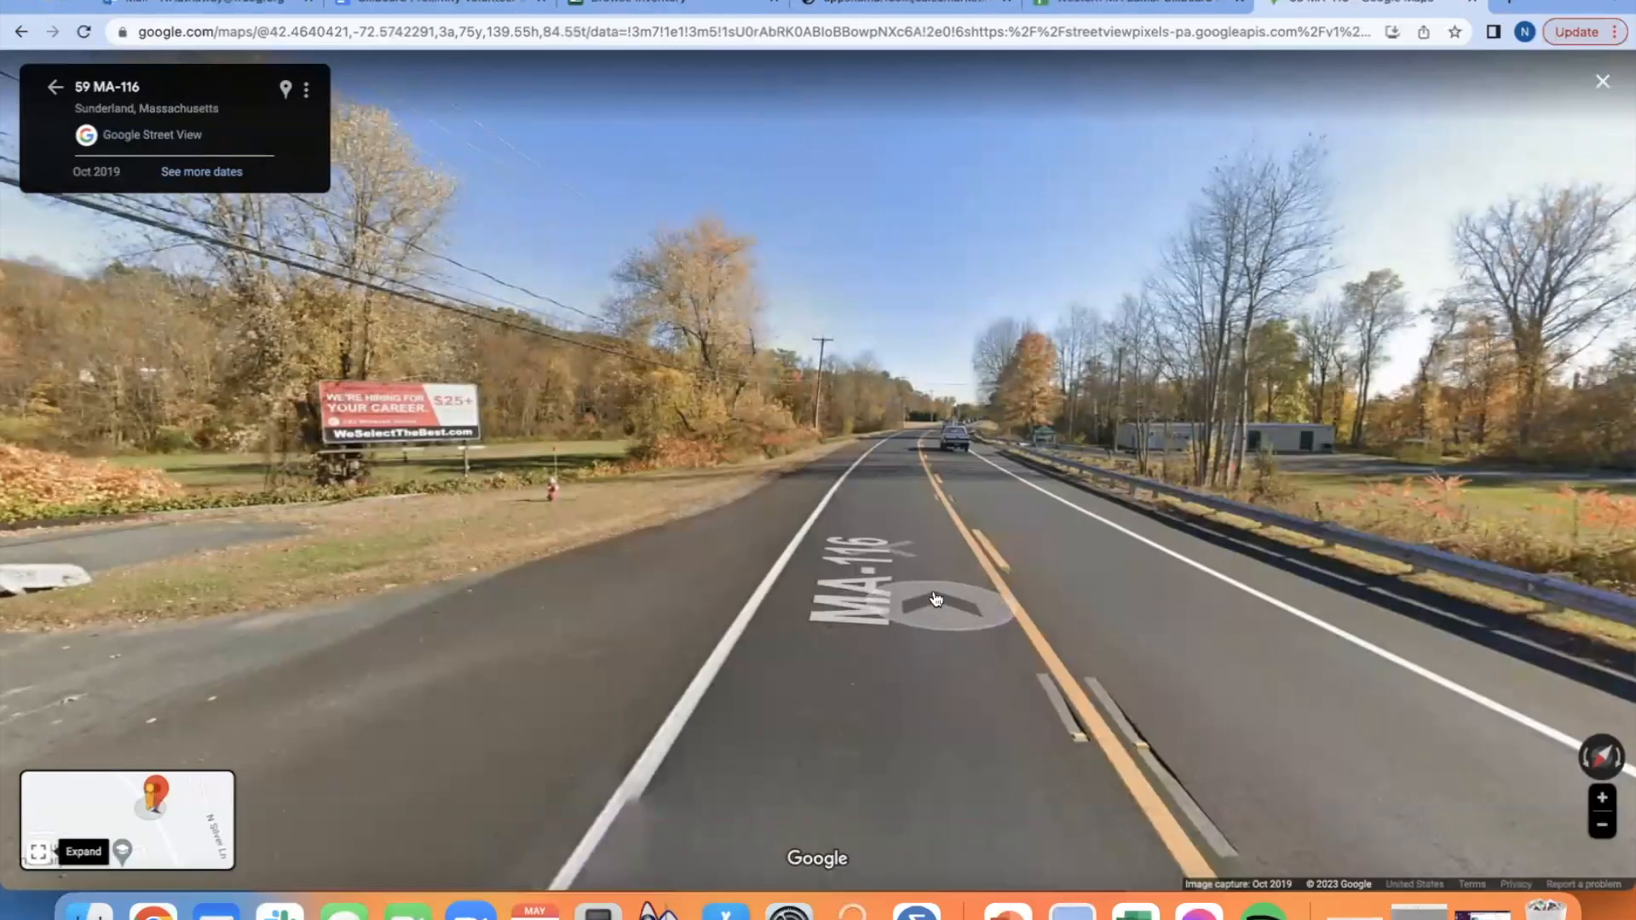
- Advance along MA-116 to the roadside billboard and frame its content and Lamar plate close up
left_click(942, 592)
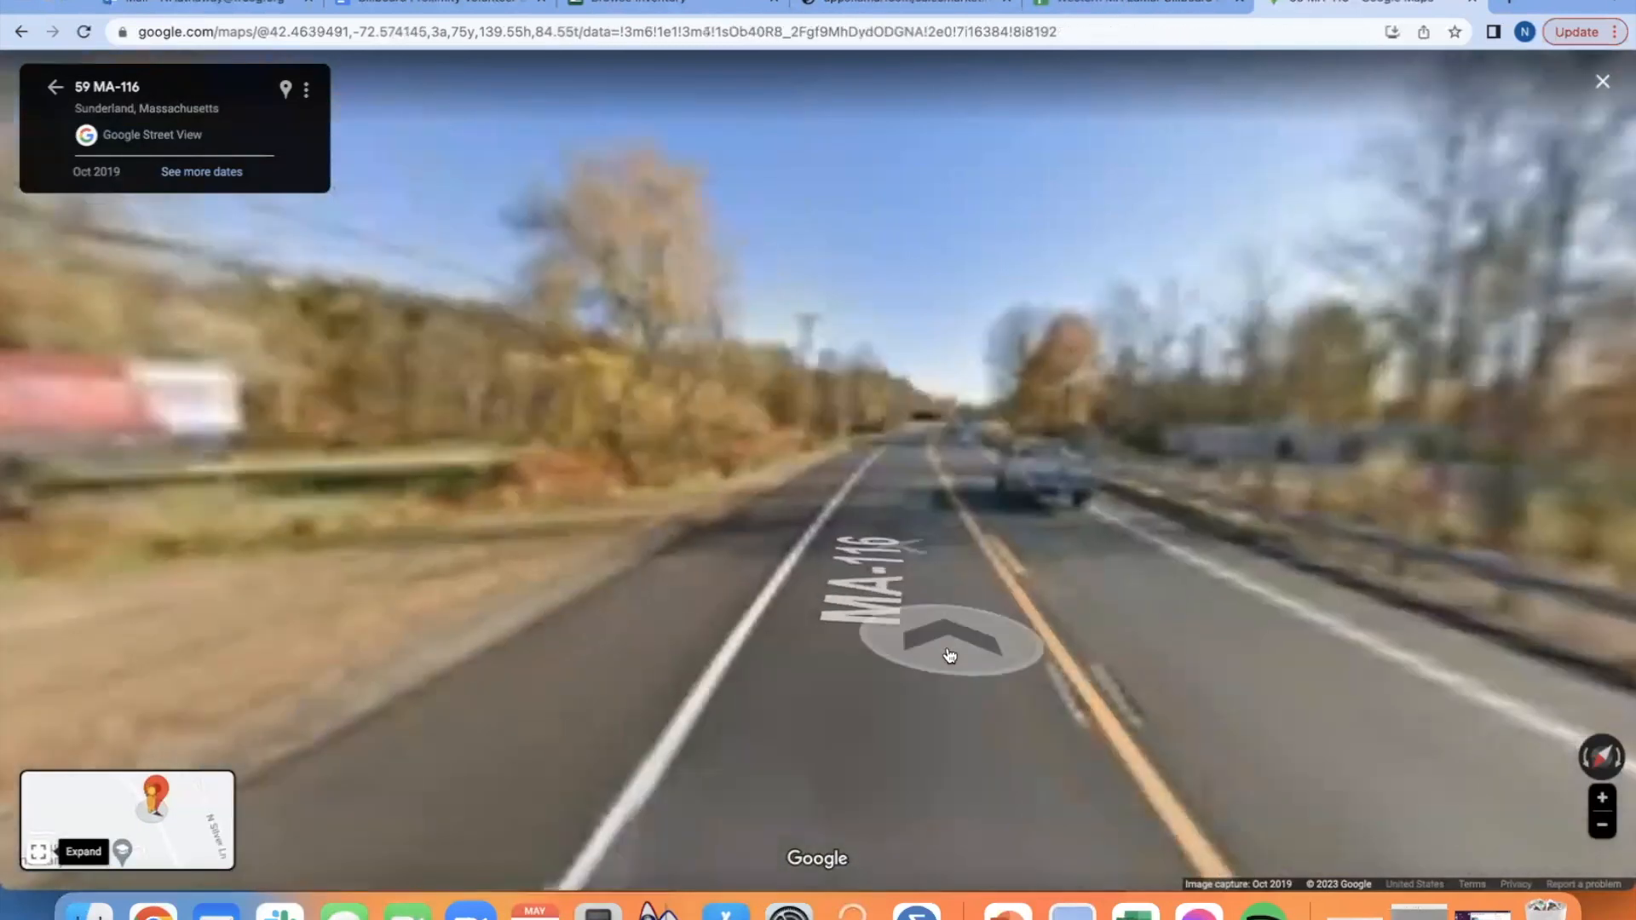
left_click_drag(657, 684, 1255, 580)
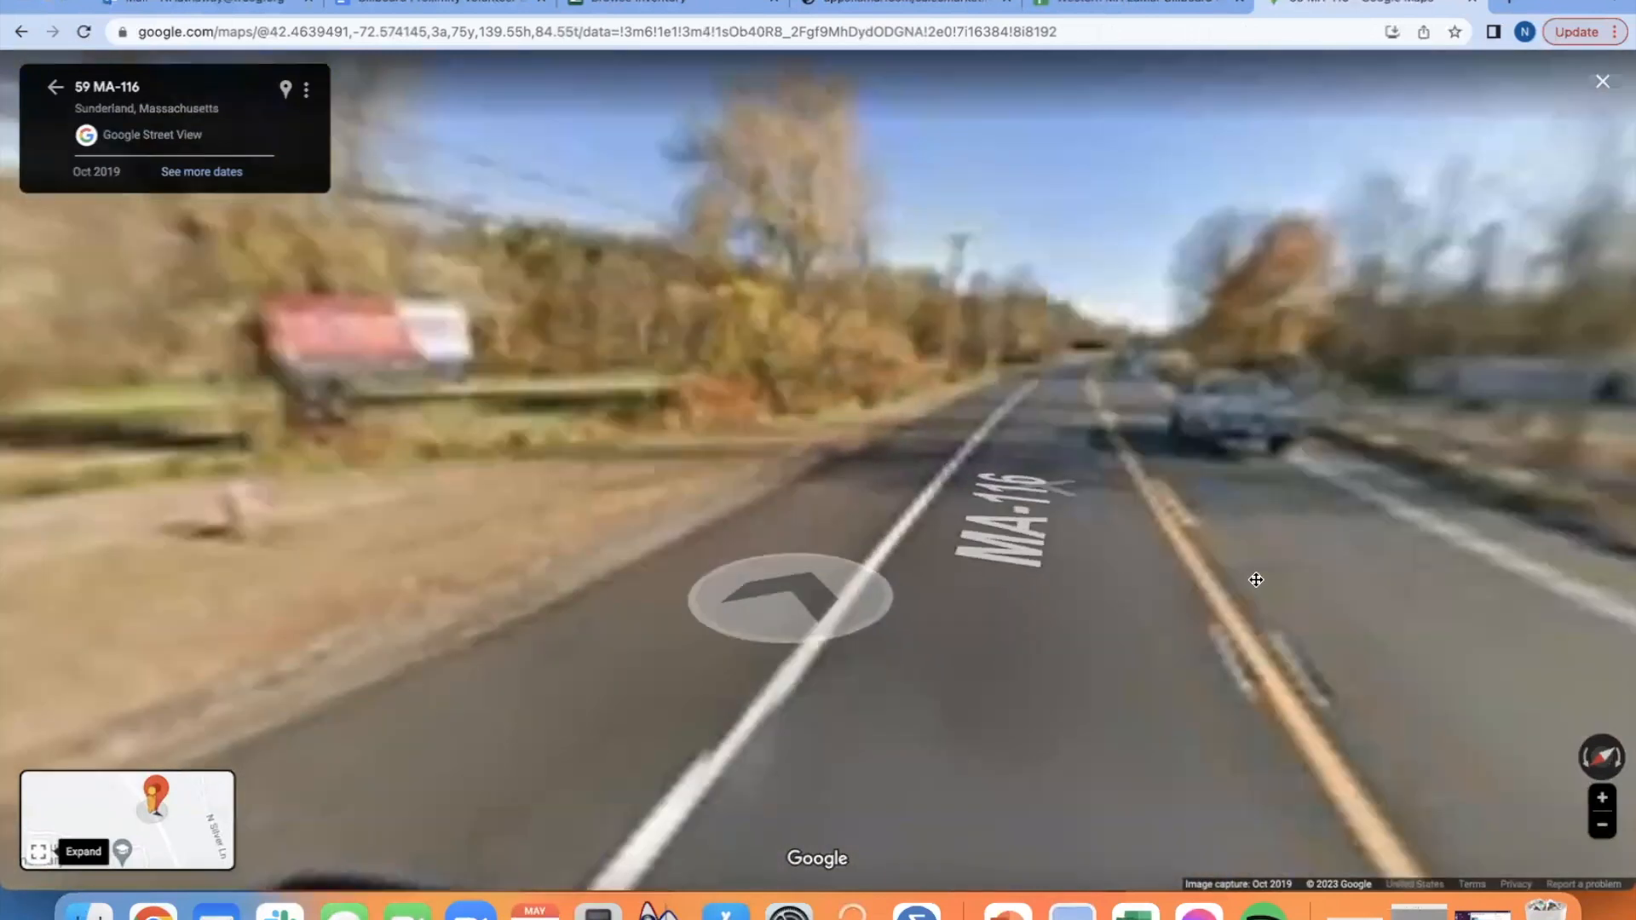
left_click_drag(722, 533, 1231, 654)
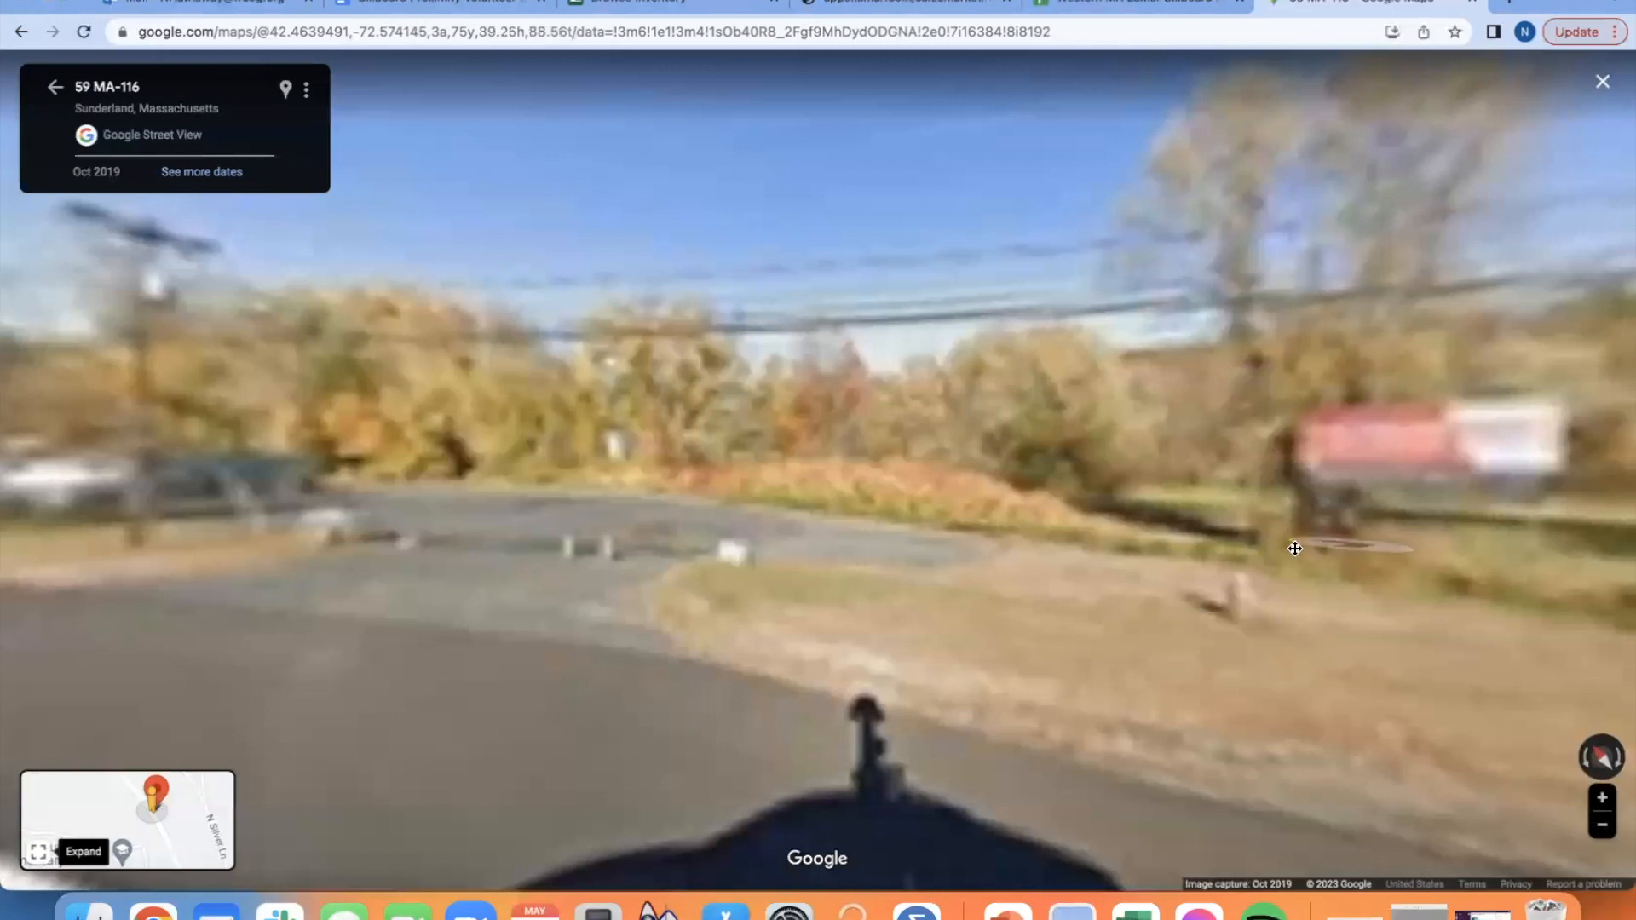
left_click_drag(1292, 547, 943, 629)
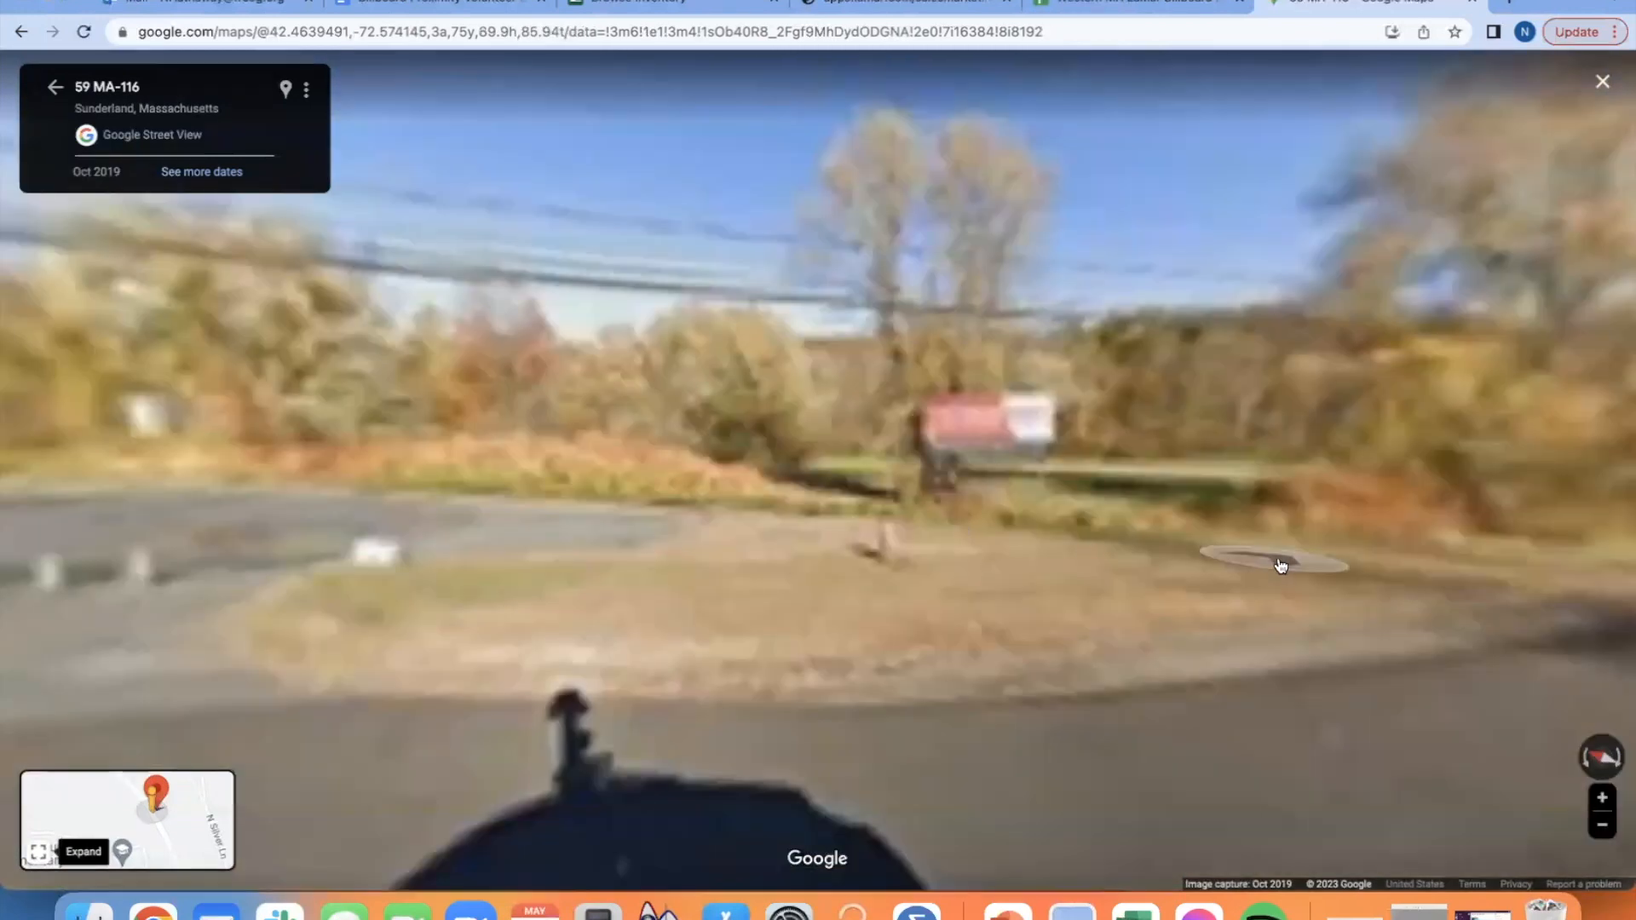
left_click_drag(1278, 559, 1043, 509)
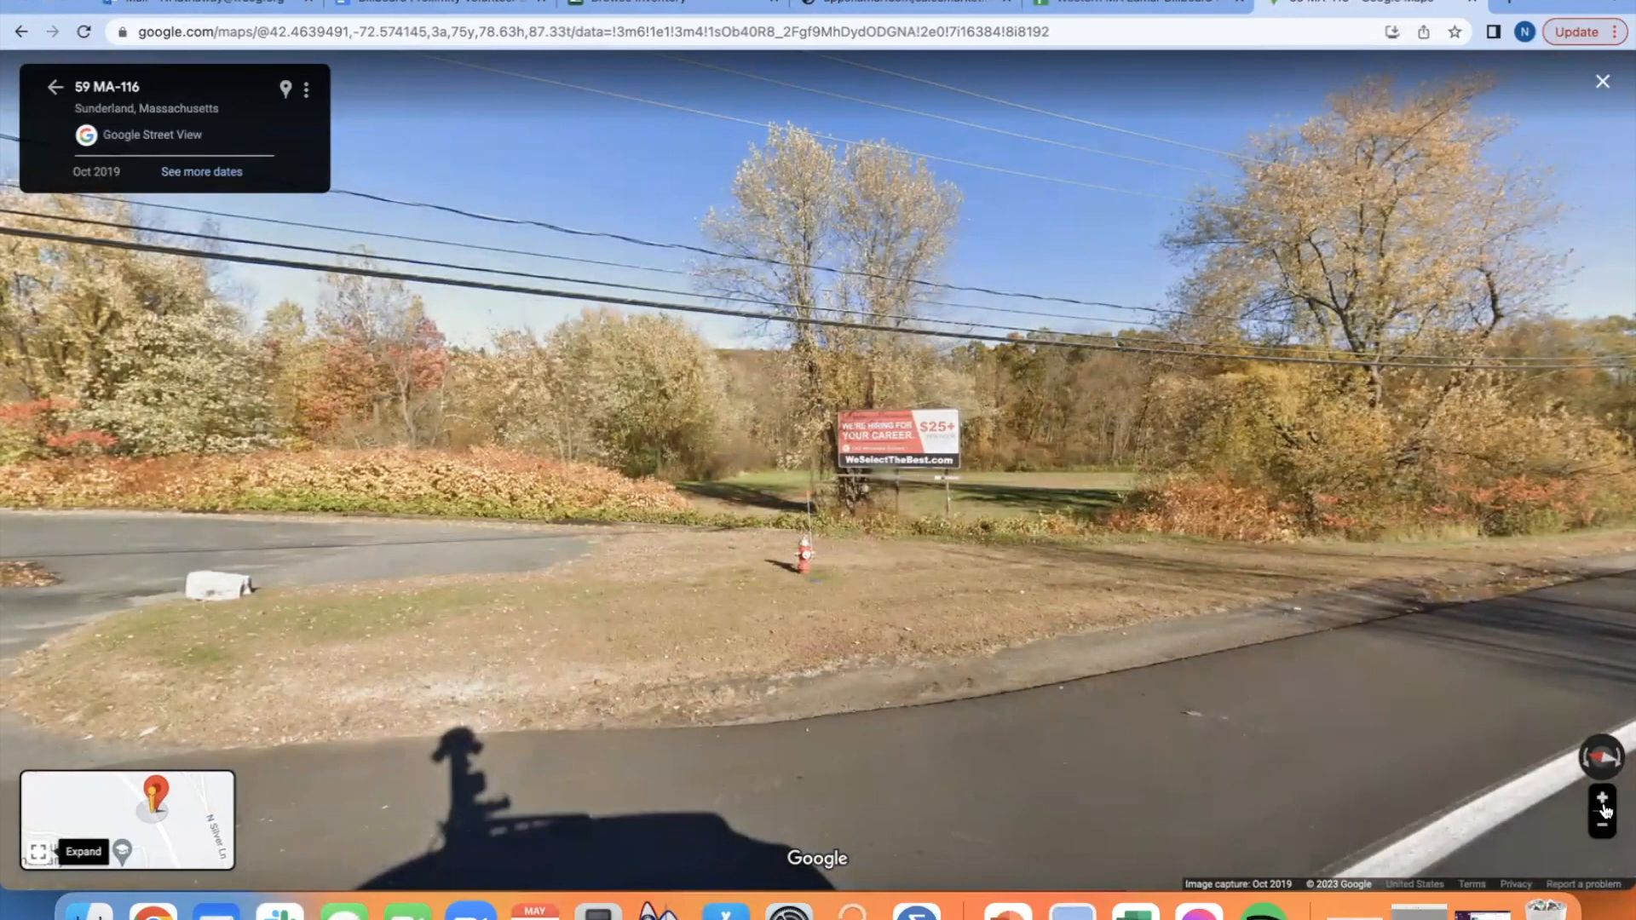
scroll(949, 504, "up", 1)
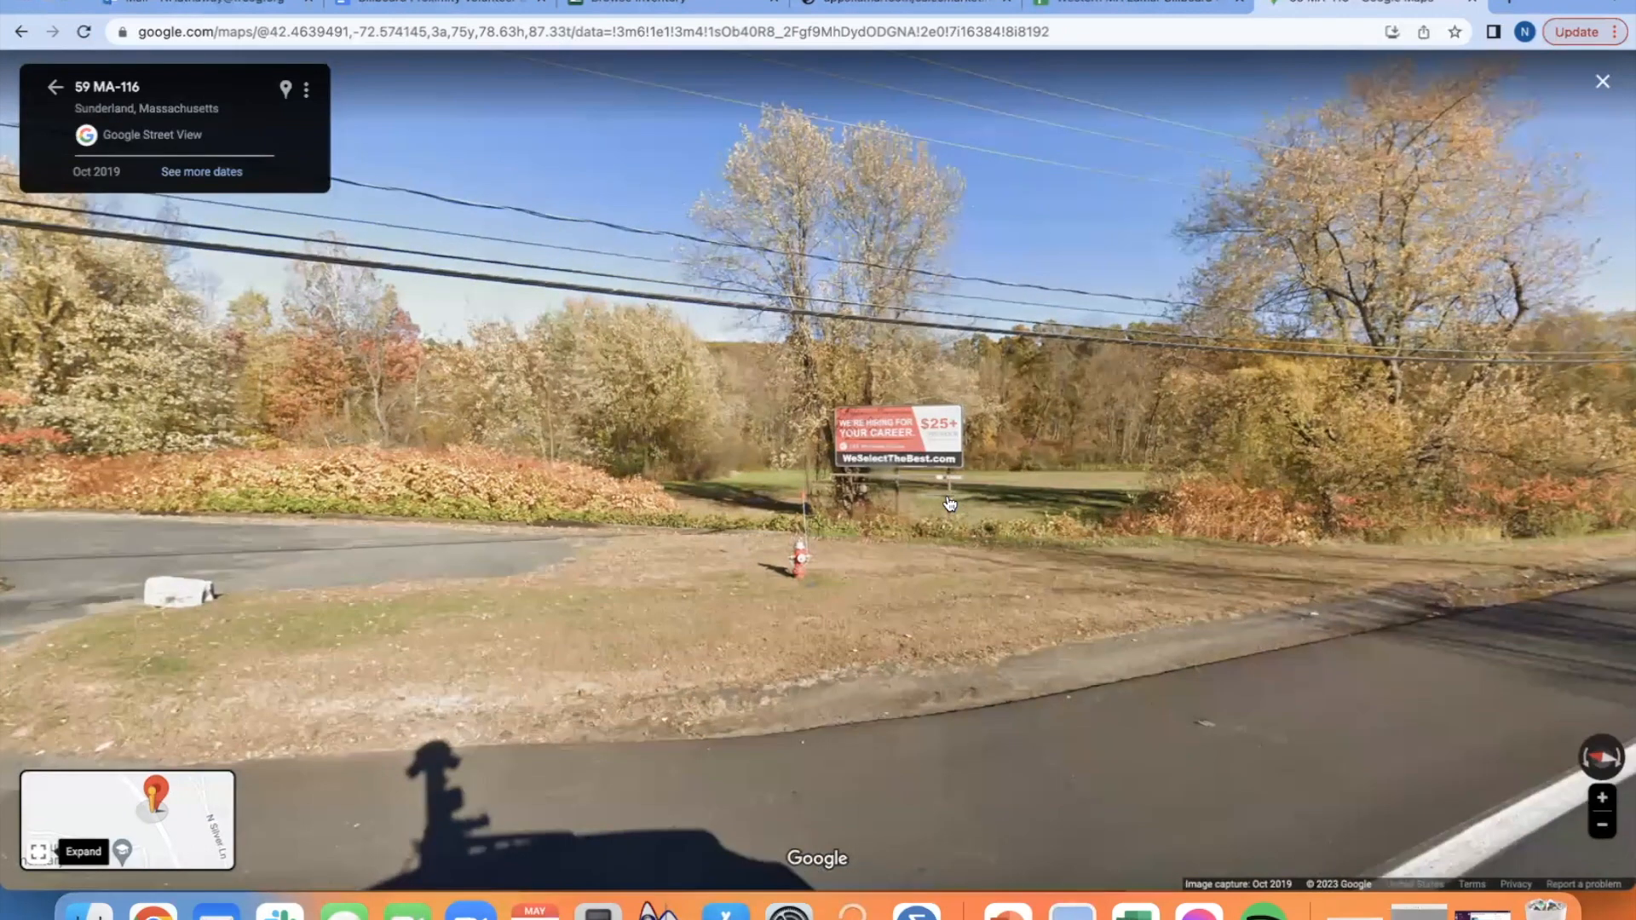
double_click(873, 626)
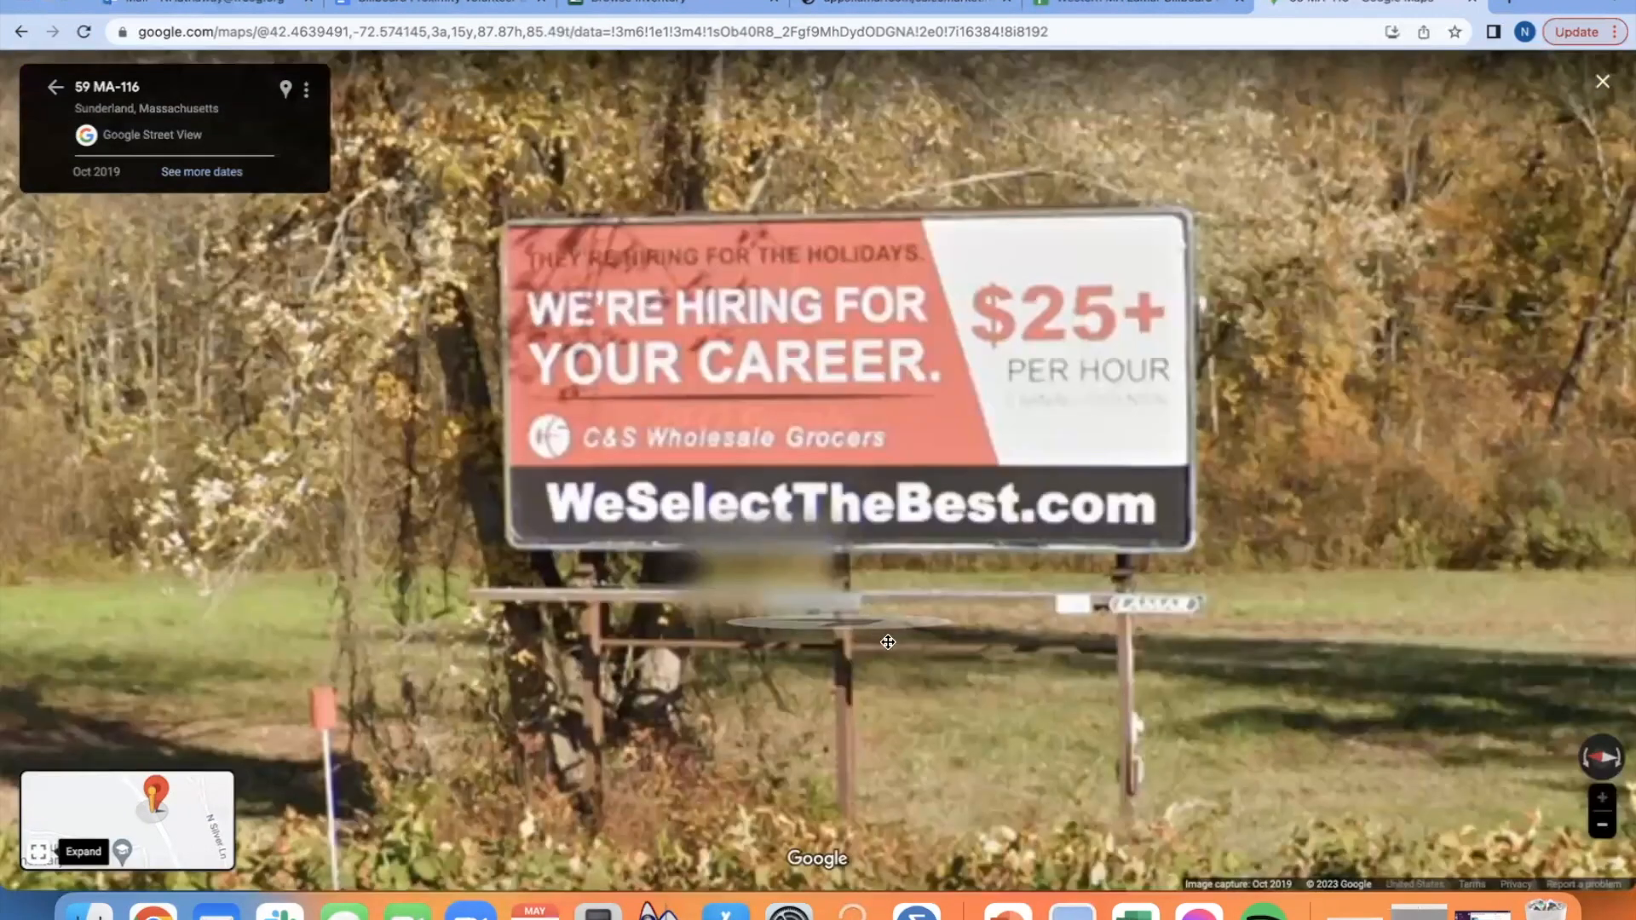
left_click_drag(893, 637, 913, 650)
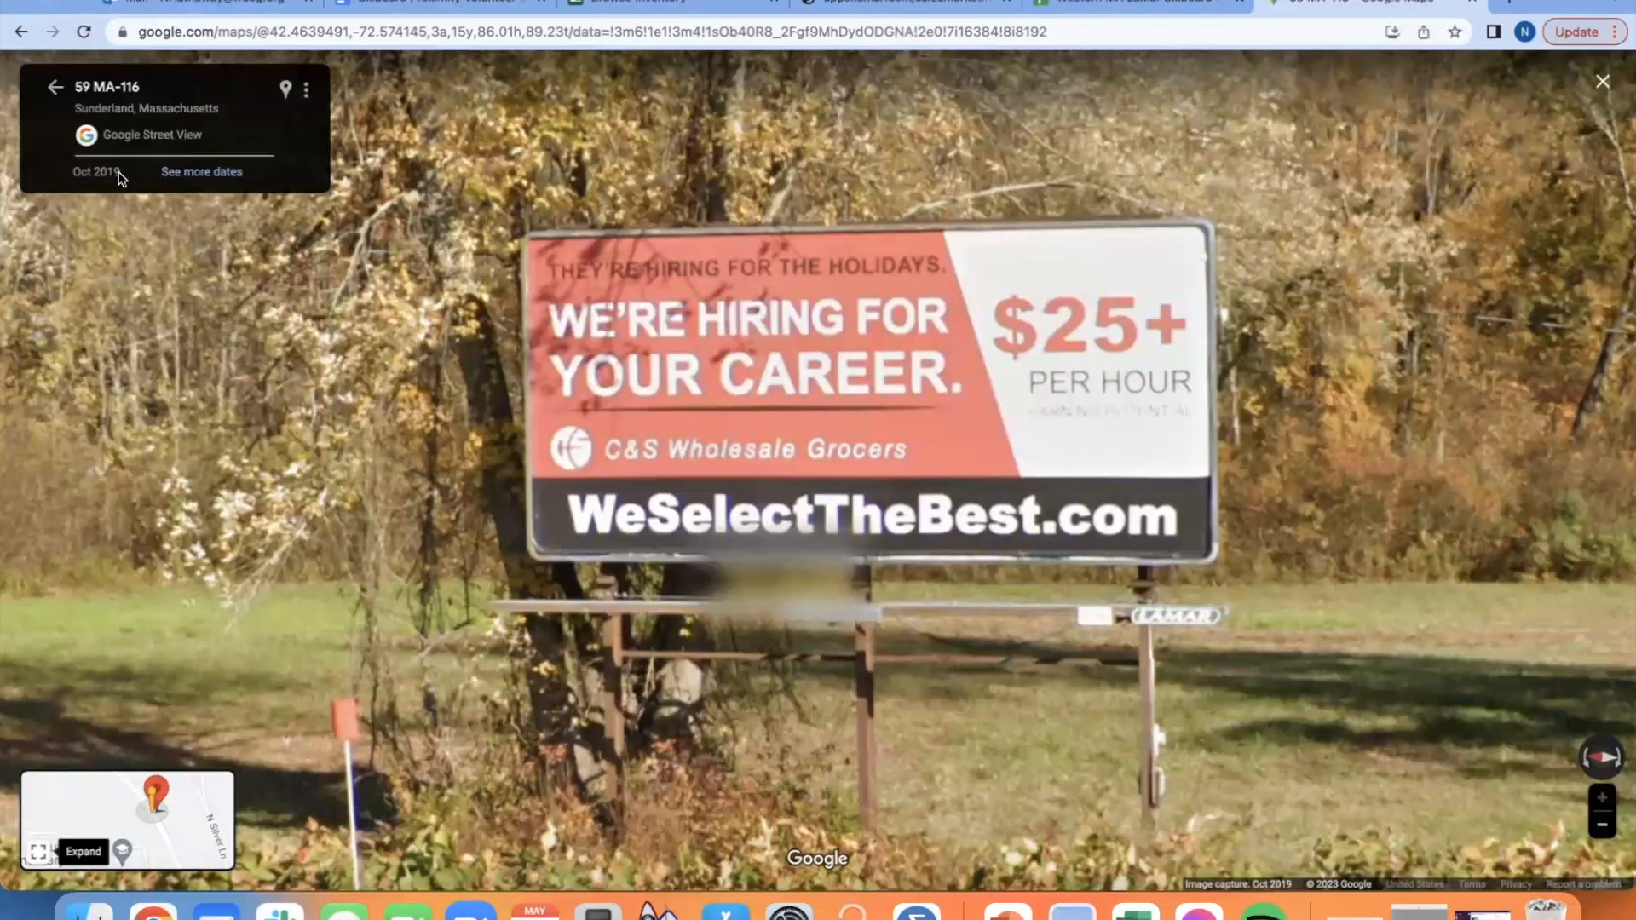
- Open the historical Street View imagery and inspect the billboard in Oct 2018, Nov 2016 and Nov 2015
left_click(217, 174)
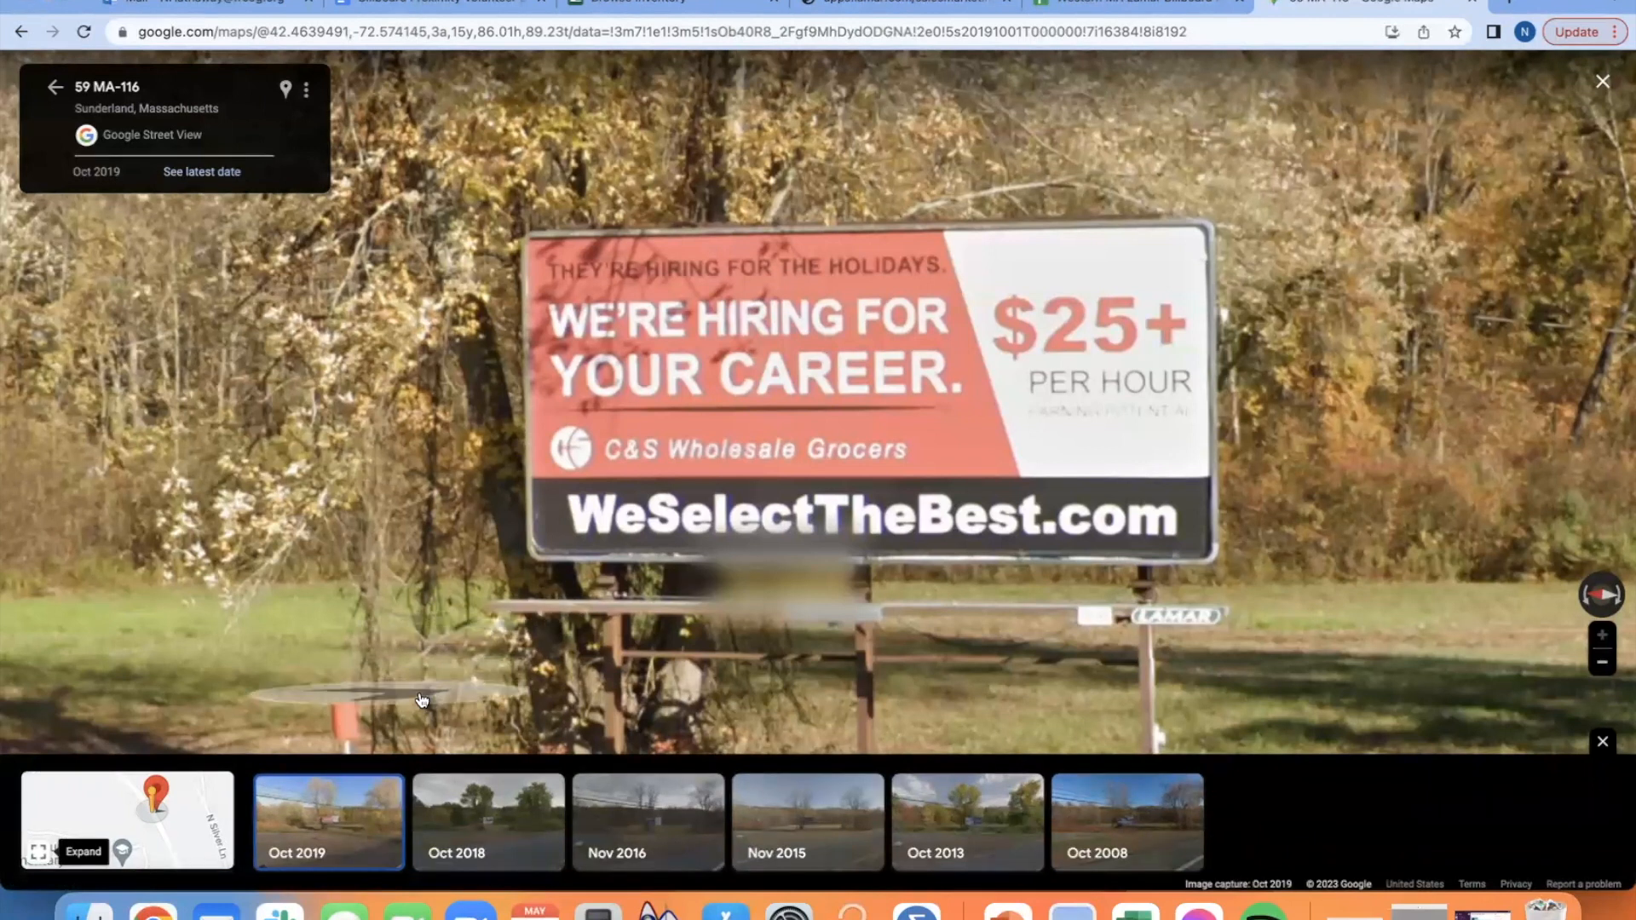
left_click(478, 819)
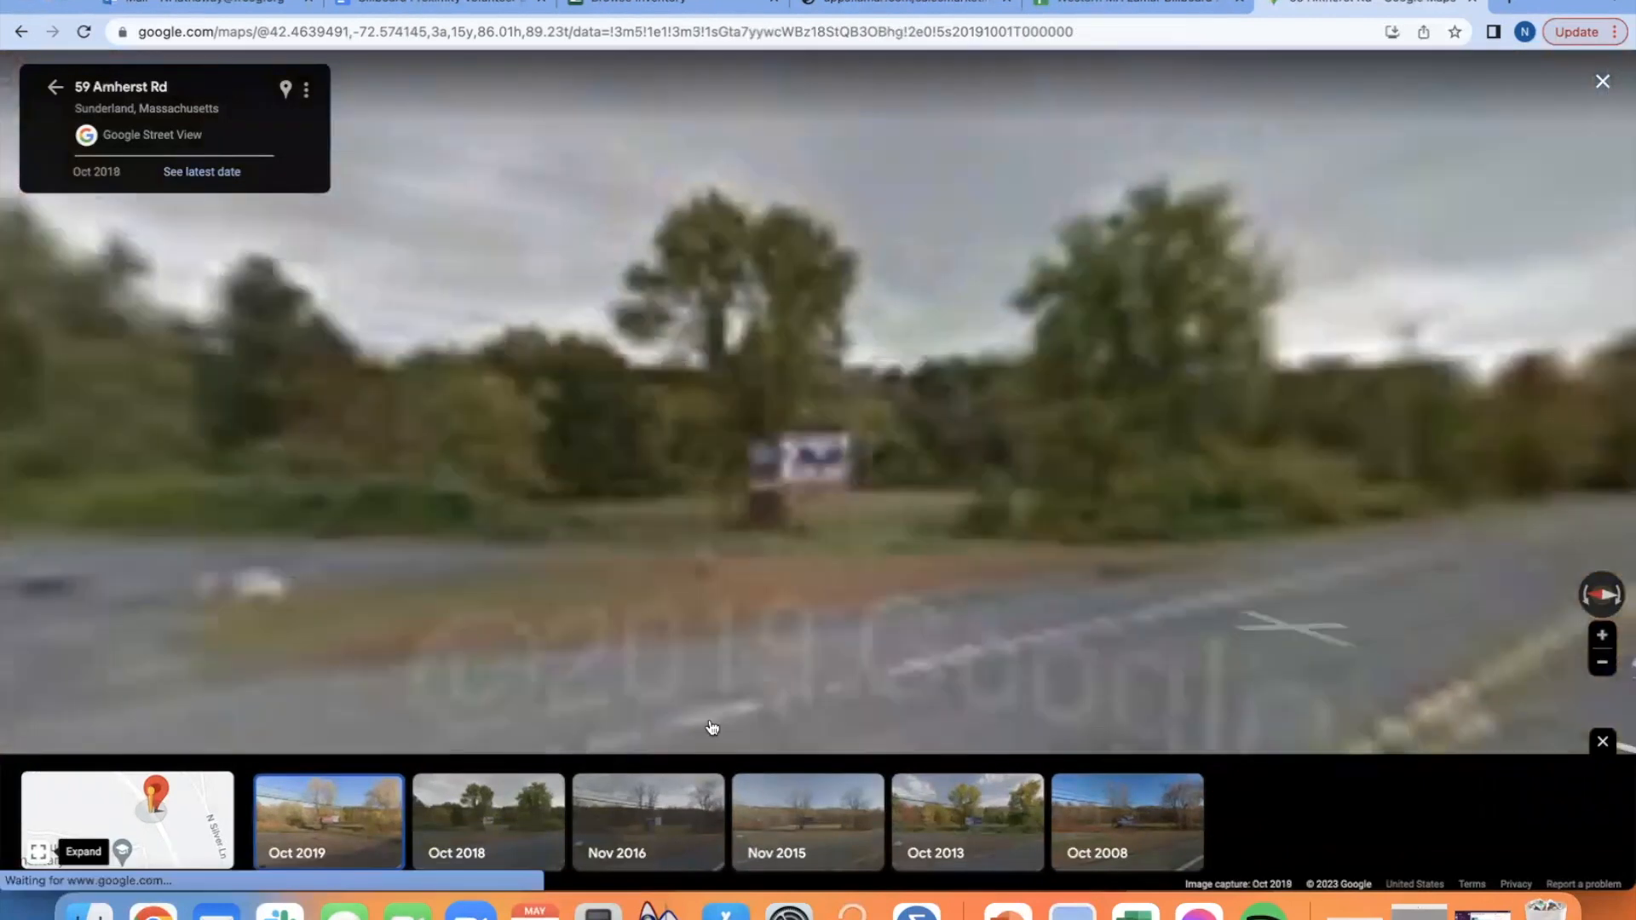
scroll(803, 483, "up", 3)
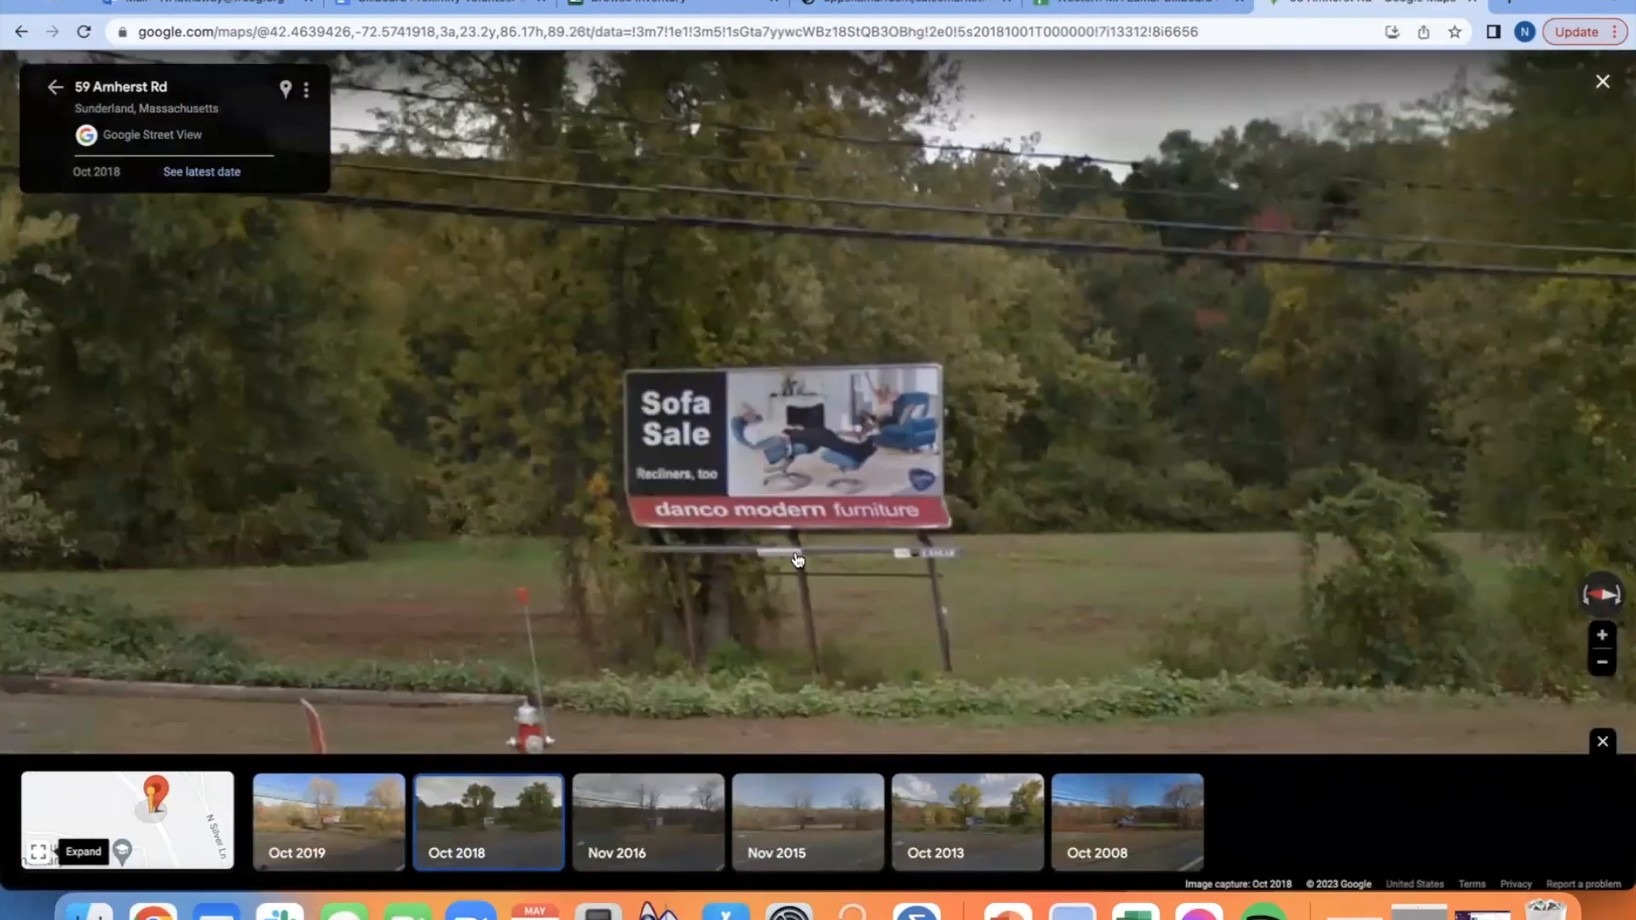
left_click(633, 785)
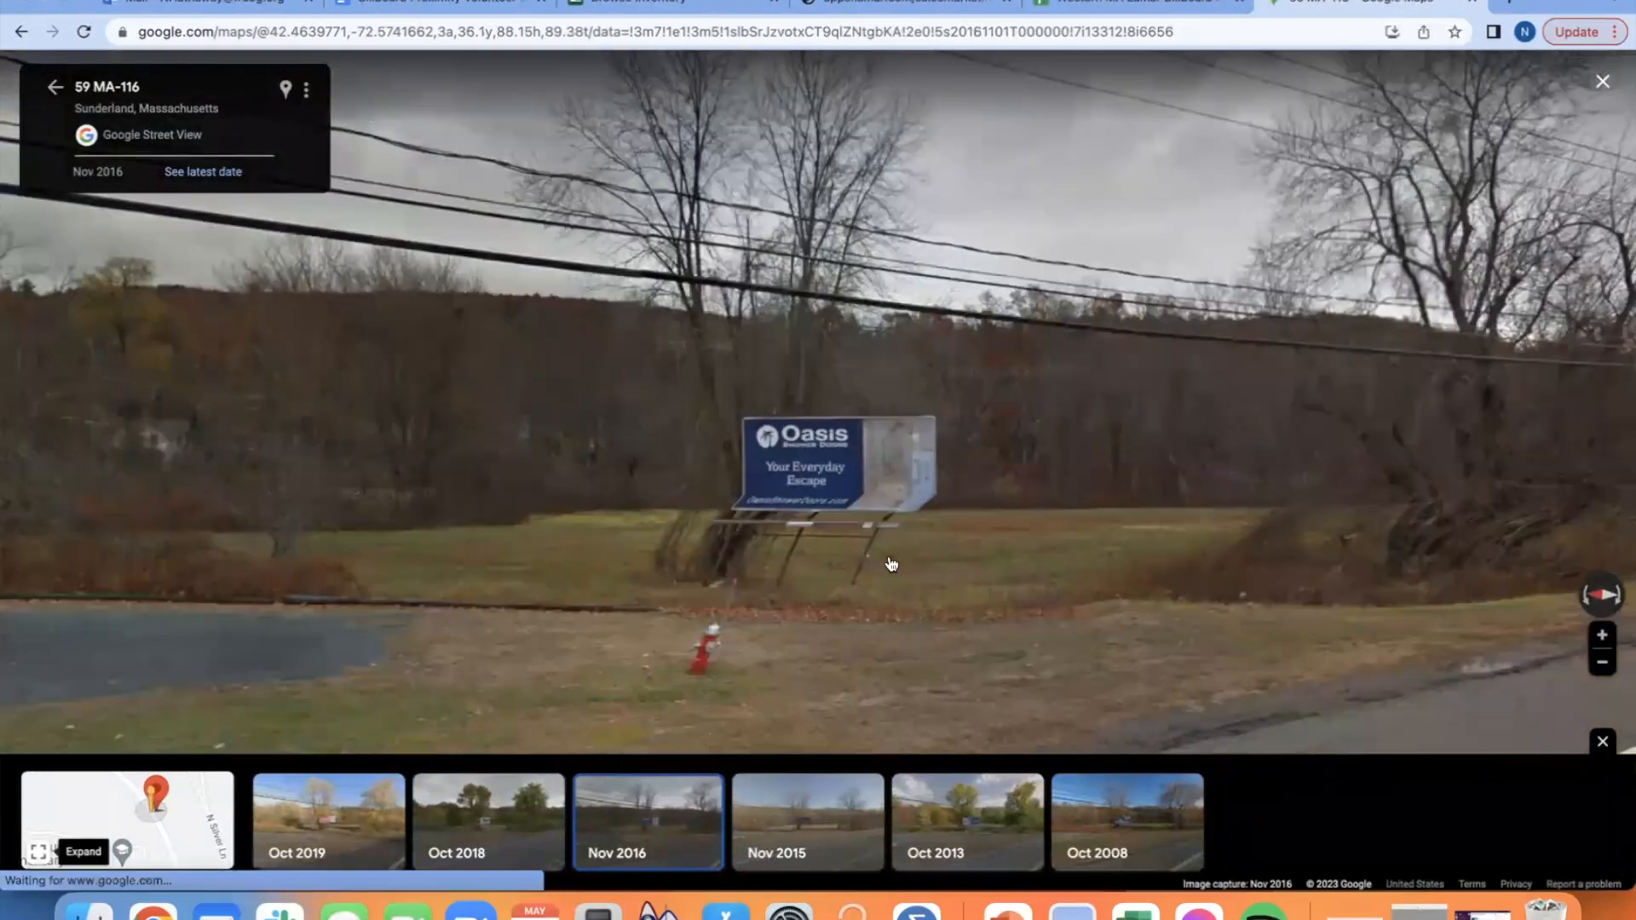
left_click(871, 809)
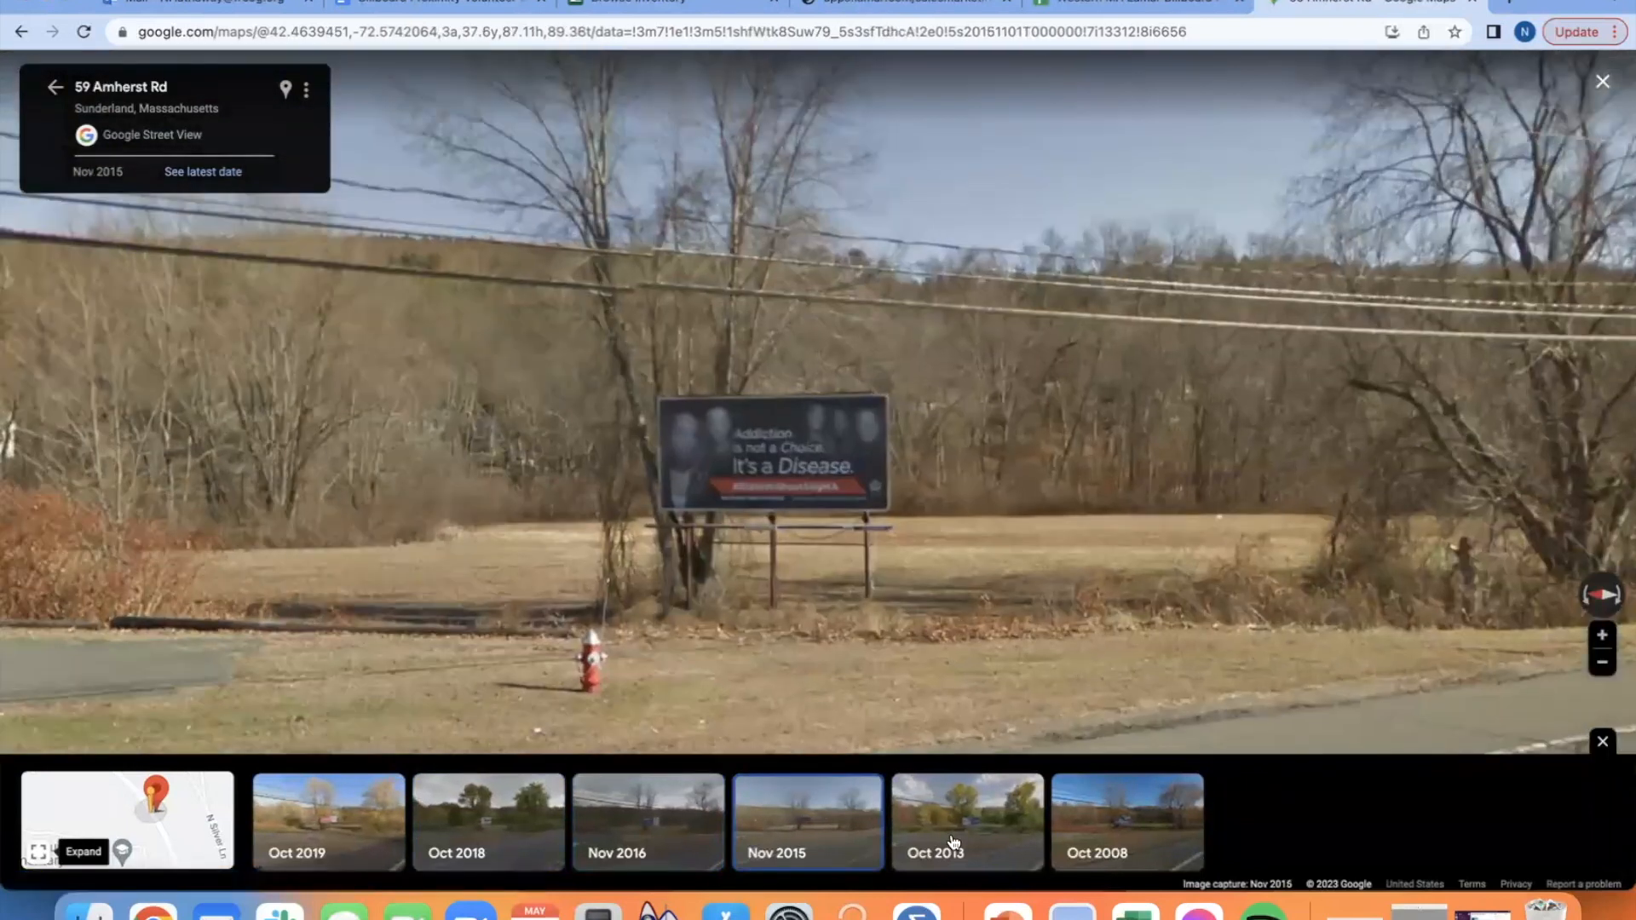
- Switch to the Oct 2013 imagery and examine the billboard's advertisement close up
left_click(946, 848)
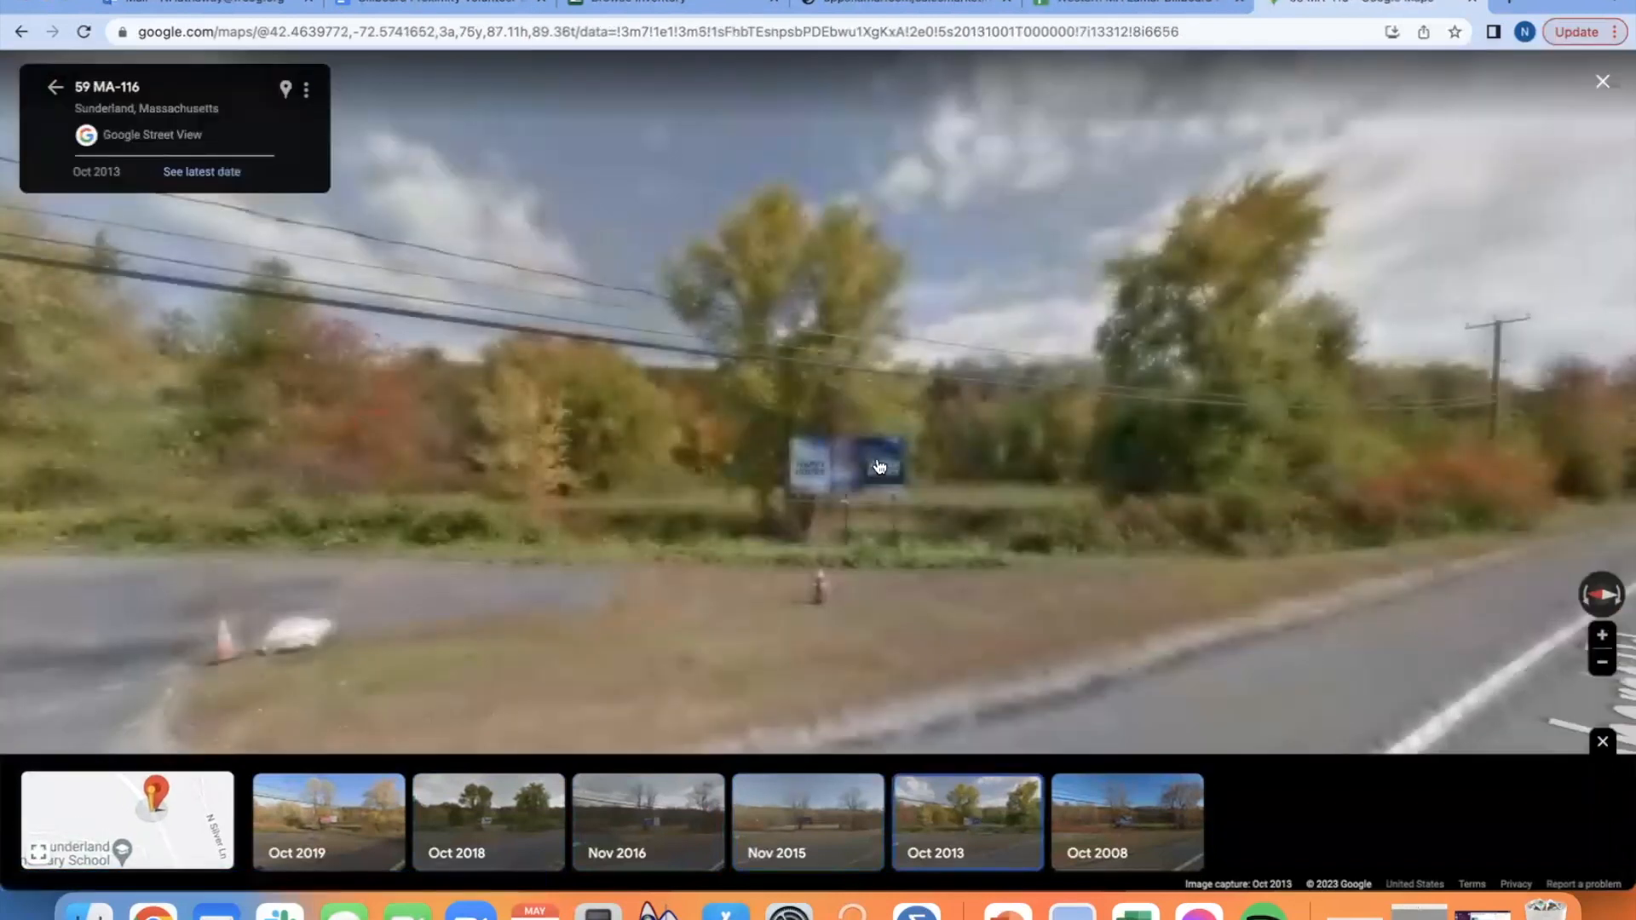
scroll(849, 498, "up", 2)
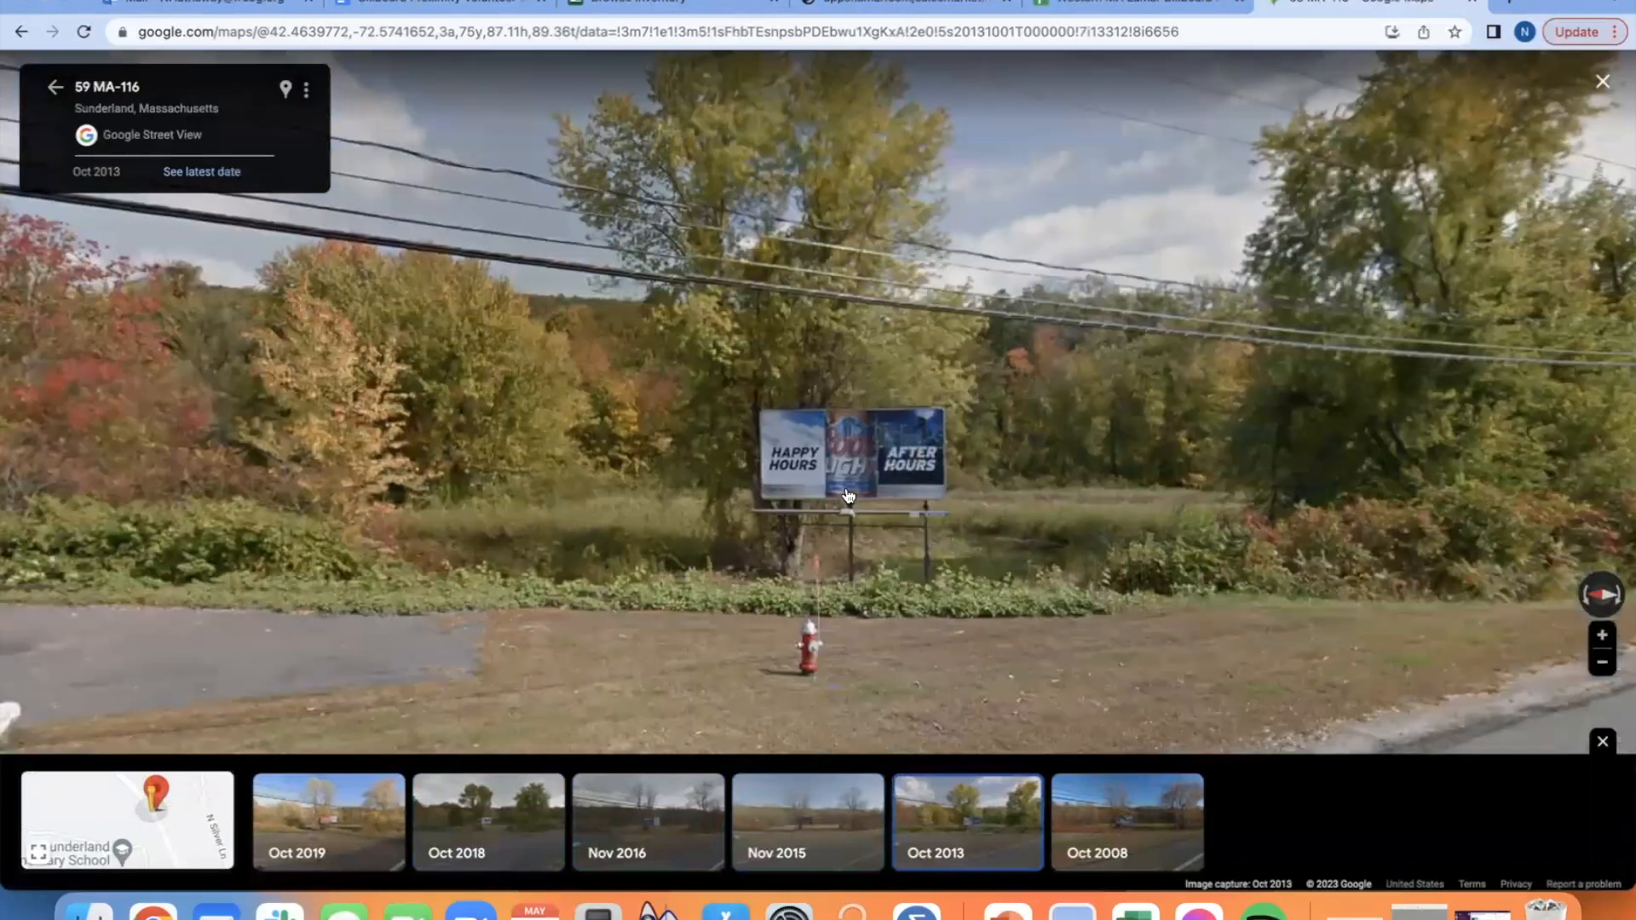
scroll(848, 498, "up", 3)
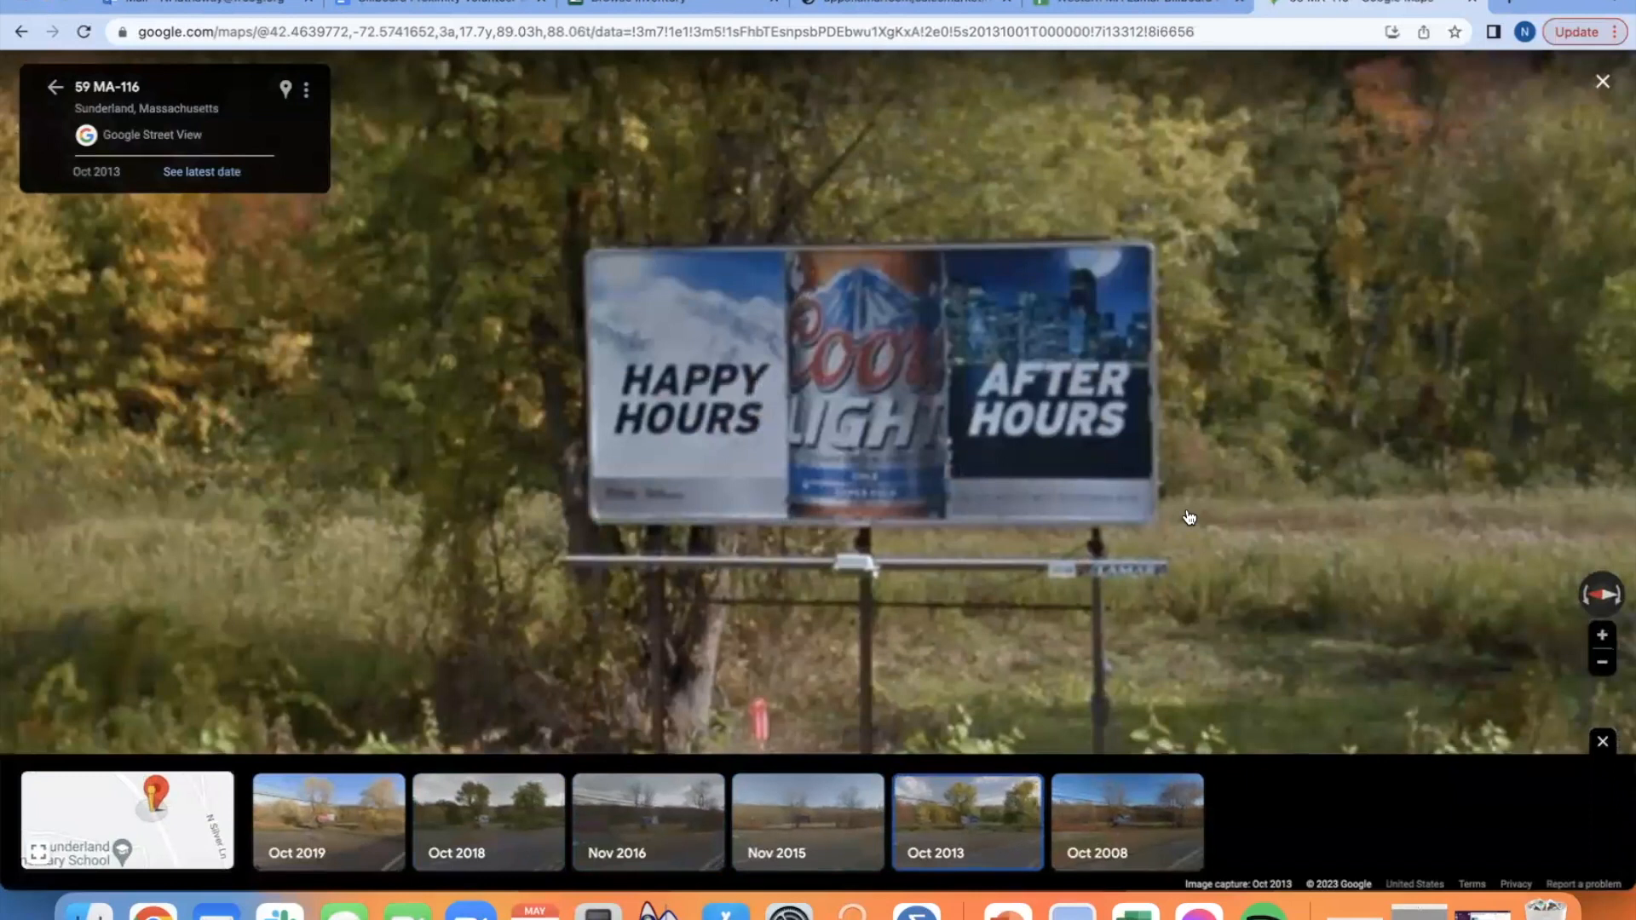
- Switch to the Oct 2008 imagery and examine the billboard's advertisement close up
left_click(1154, 822)
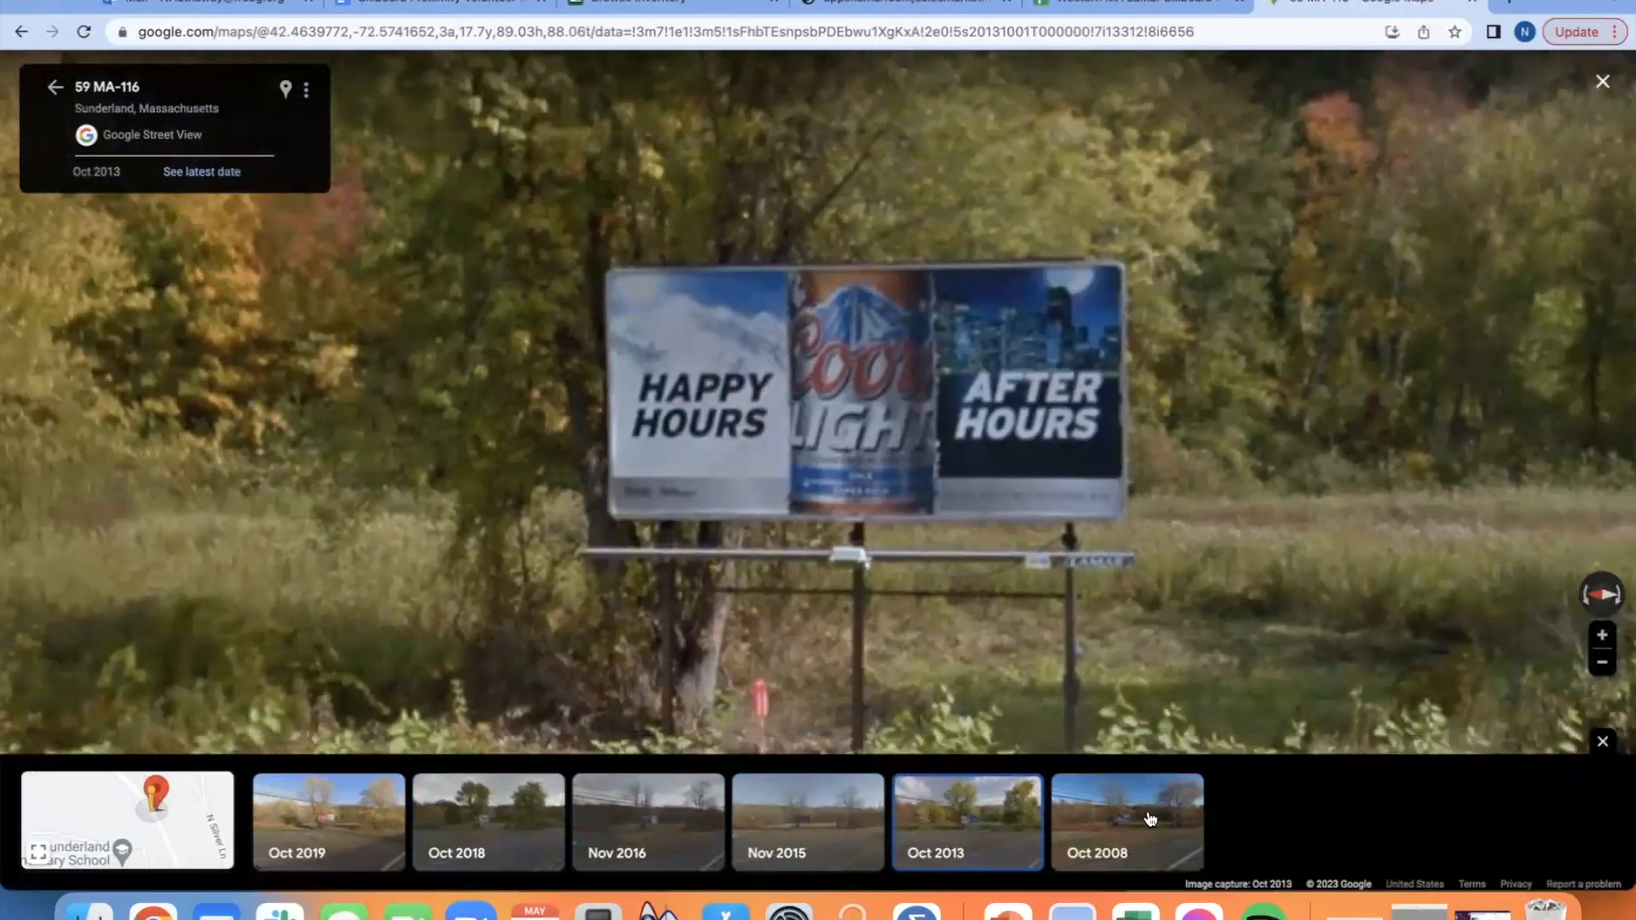
scroll(784, 473, "up", 2)
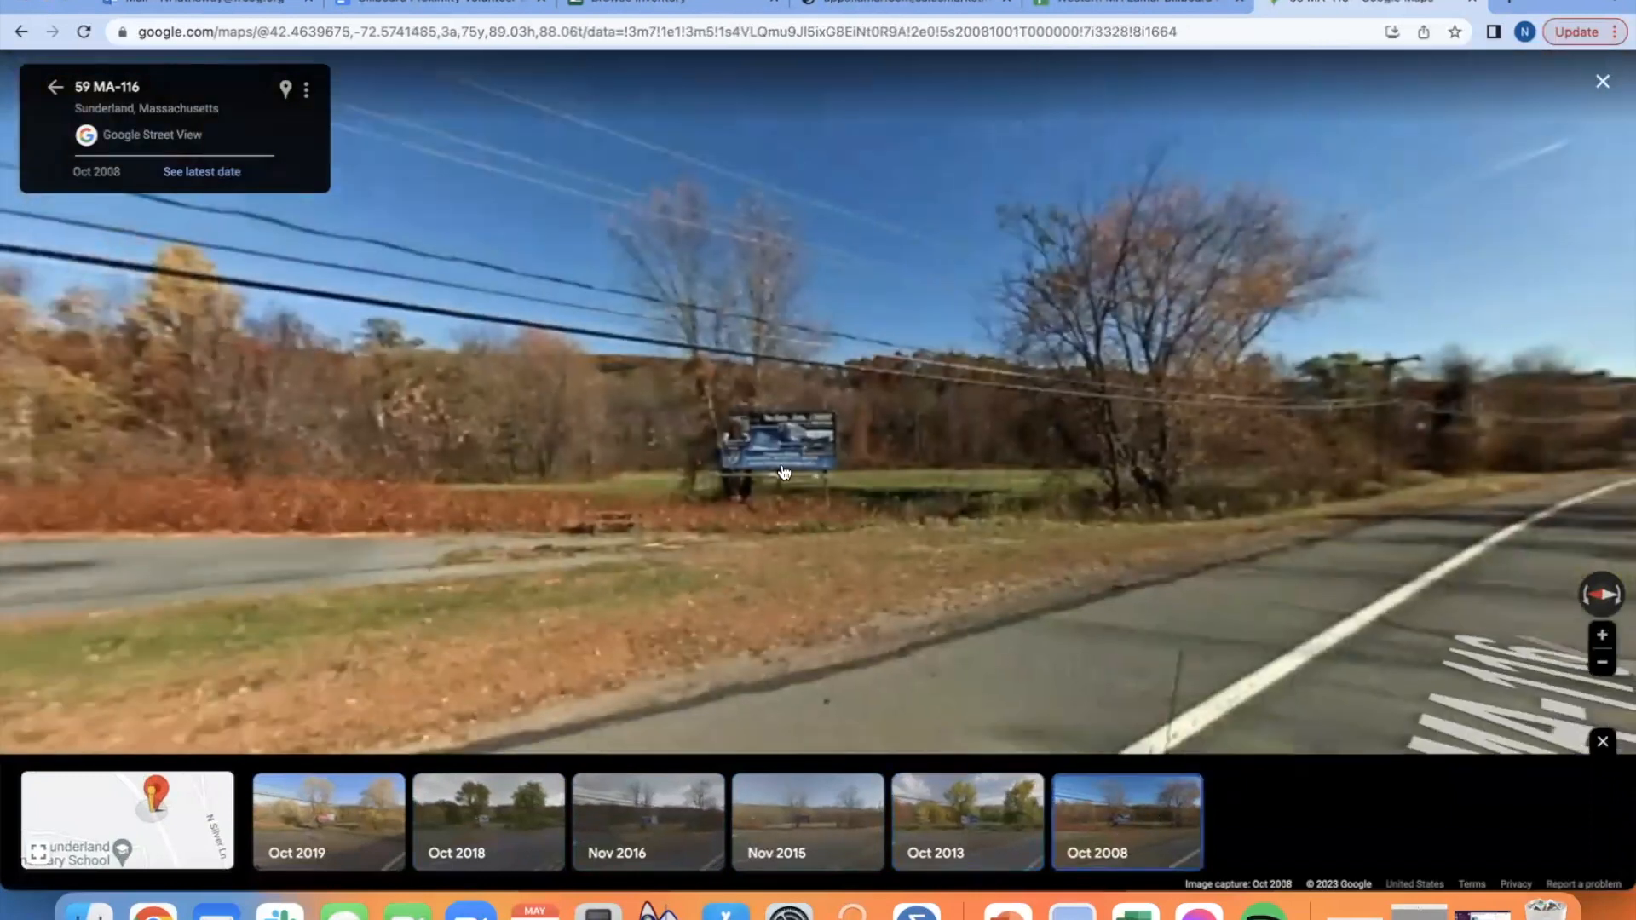
scroll(783, 473, "down", 2)
scroll(784, 472, "up", 5)
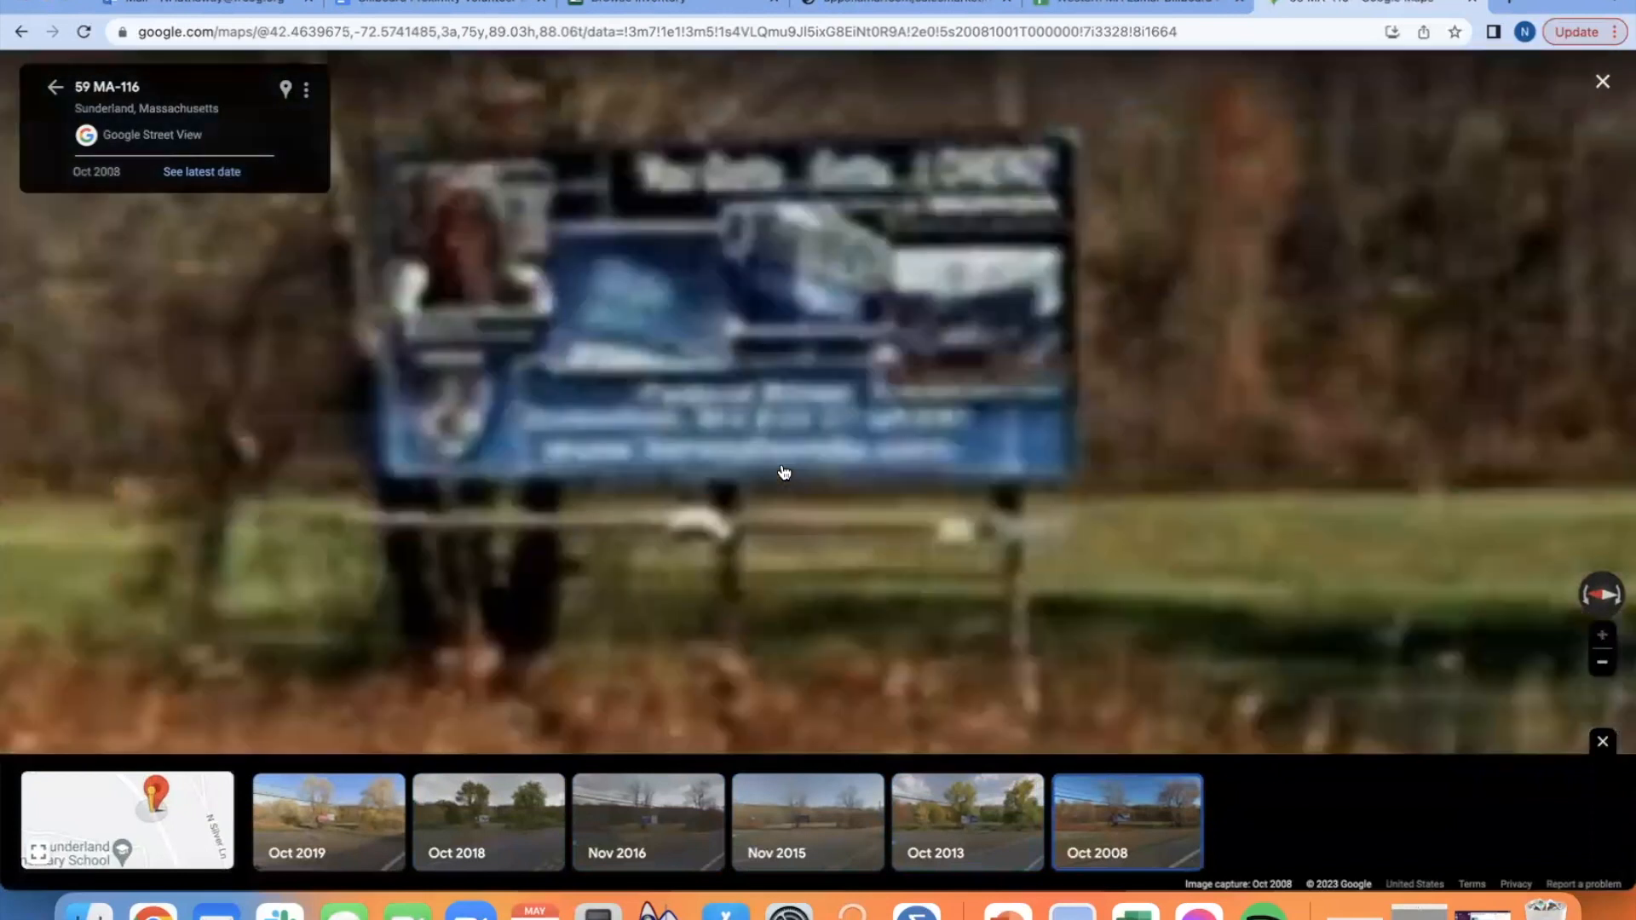
left_click_drag(839, 434, 982, 537)
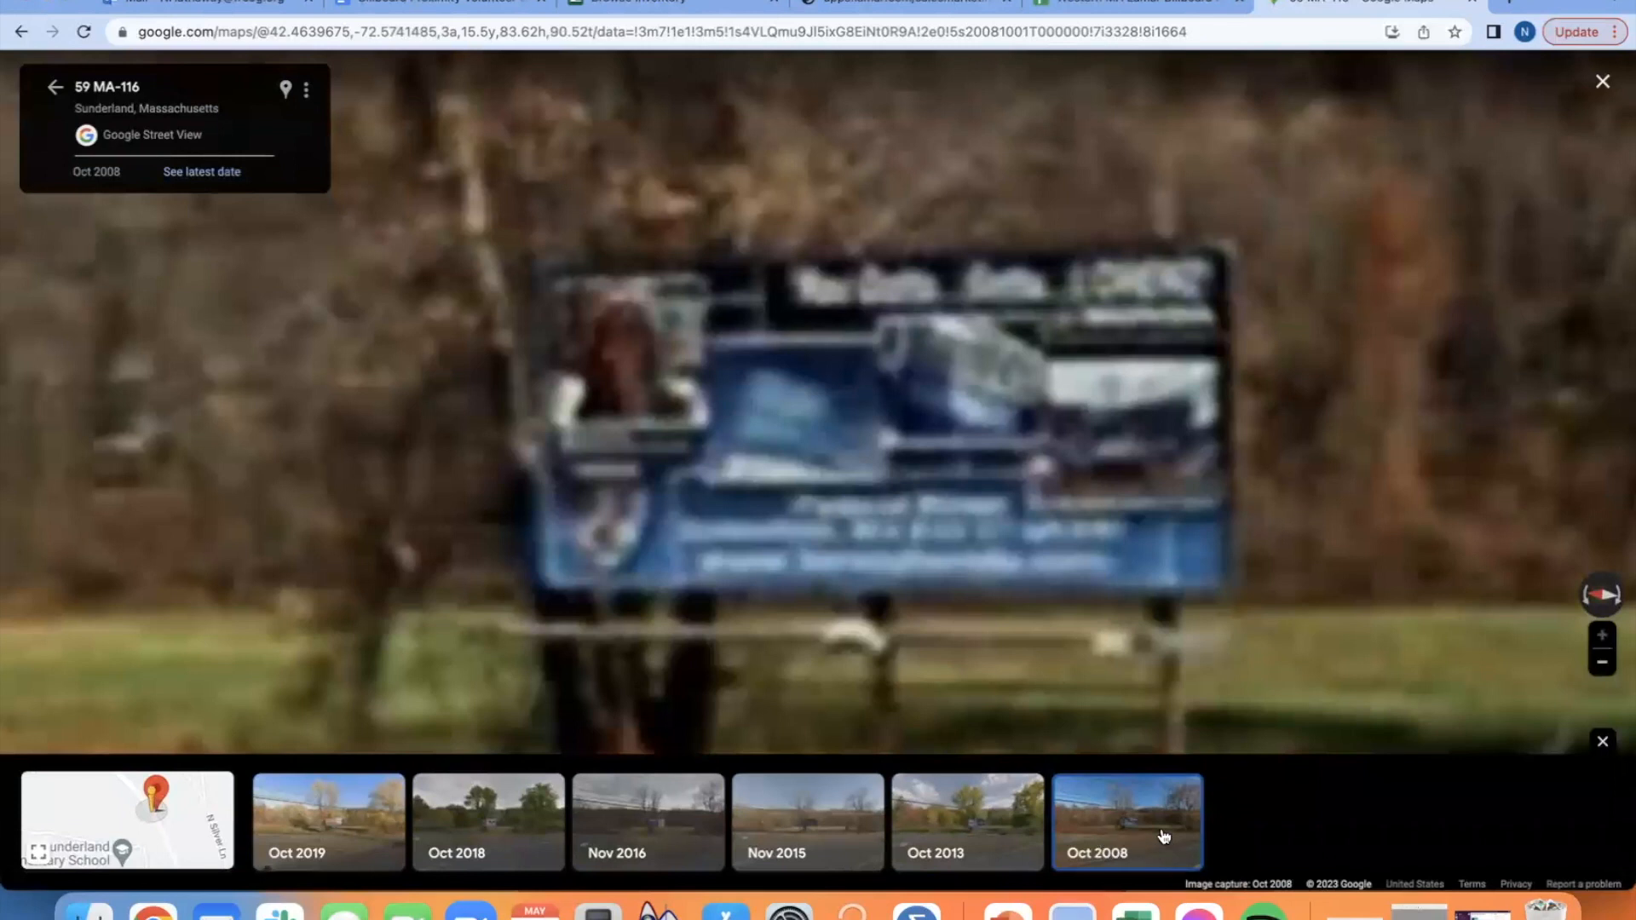
- Return to the Oct 2013 imagery and enlarge the billboard to read its advertisement again
left_click(1008, 822)
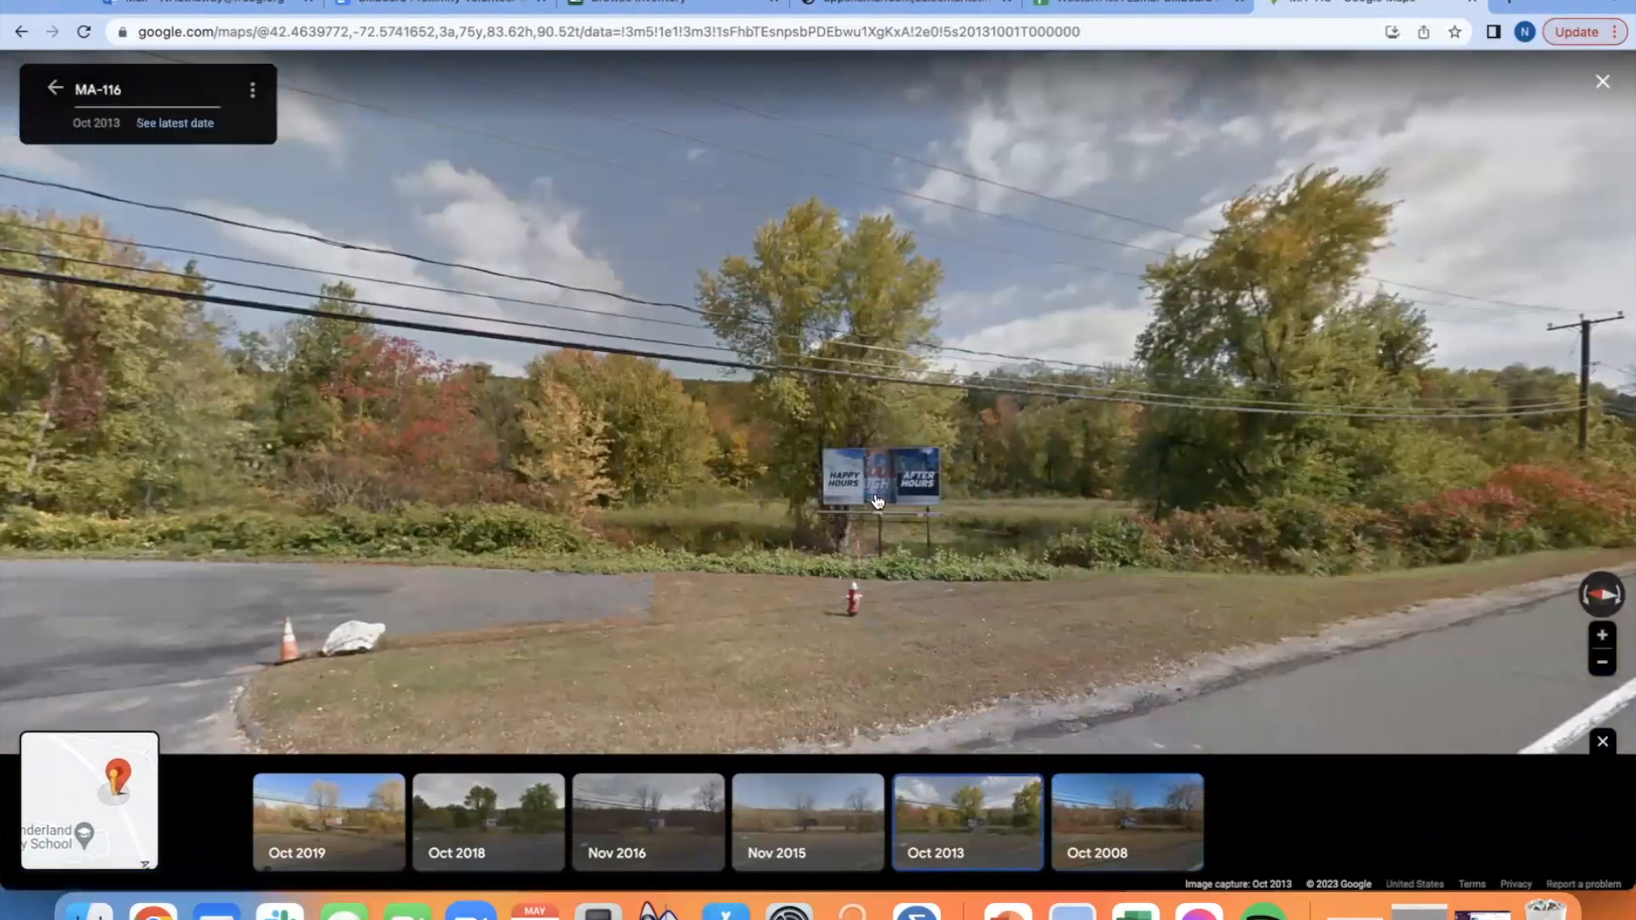
scroll(881, 498, "up", 2)
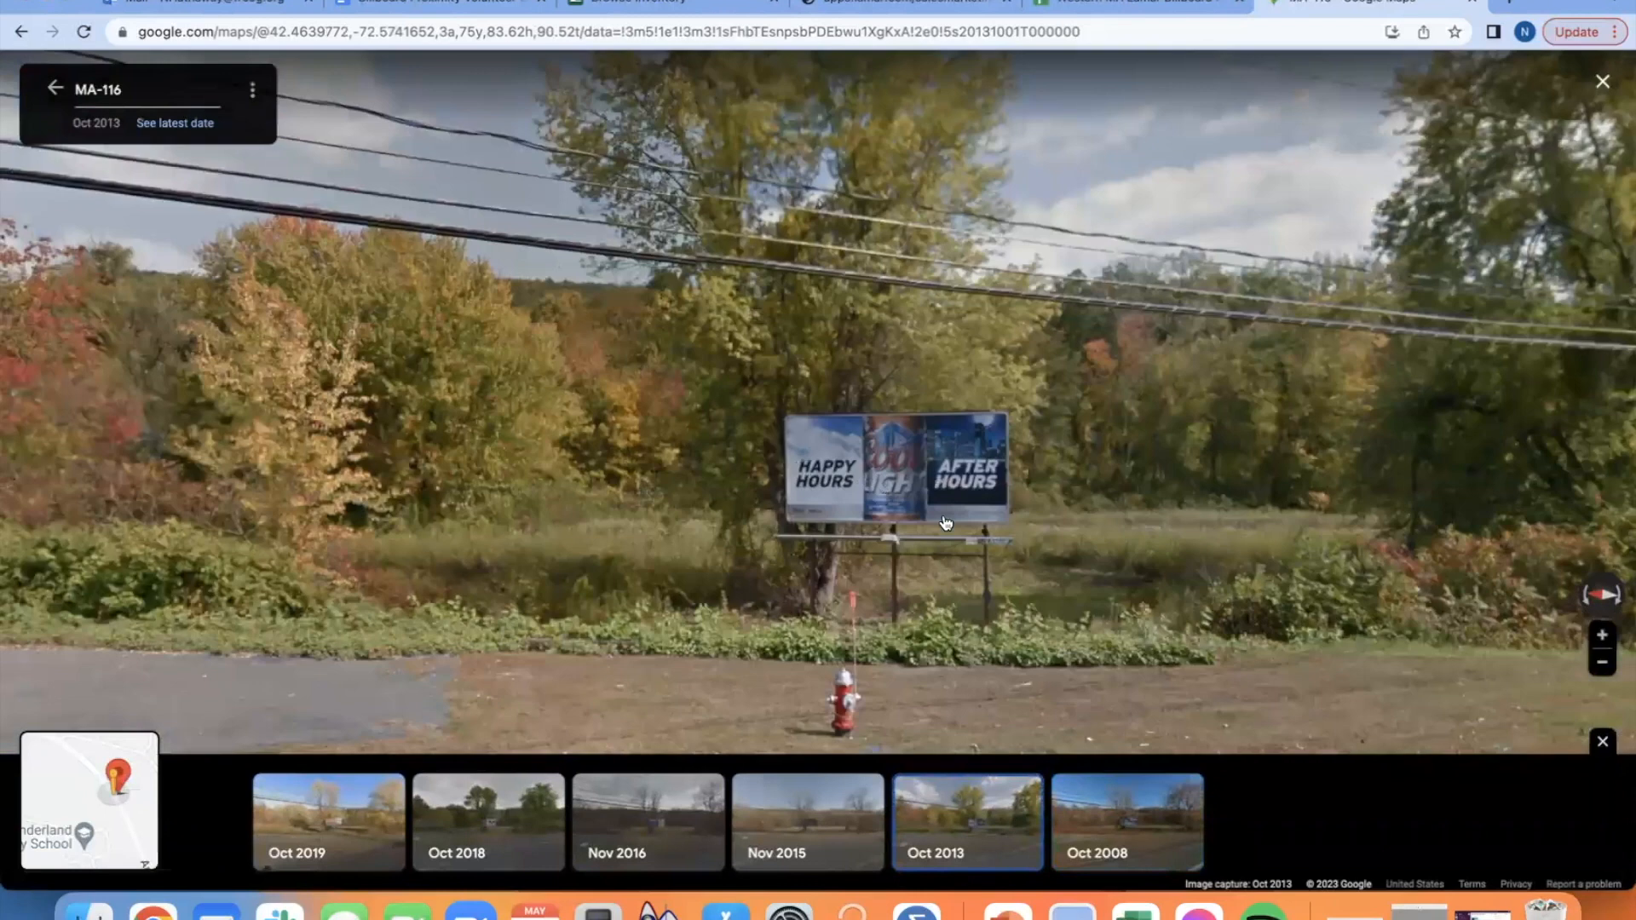
scroll(946, 524, "up", 5)
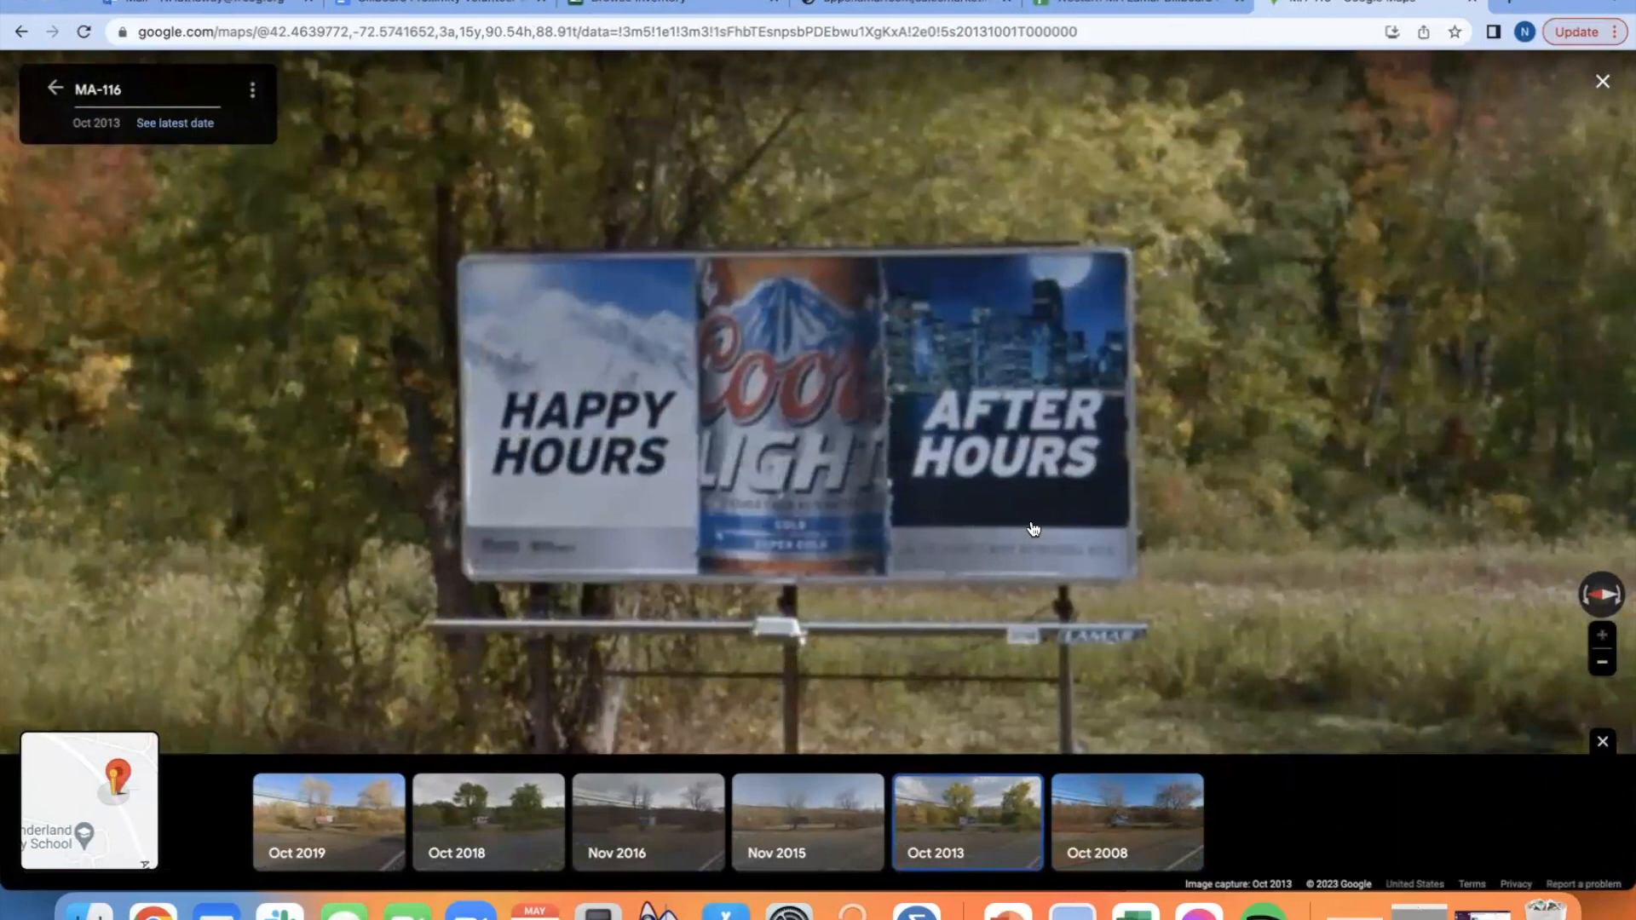
- Enter "Coors Lite" in the 2013 column of the Sunderland billboard's row (U2) in the DEMO sheet
left_click(1150, 6)
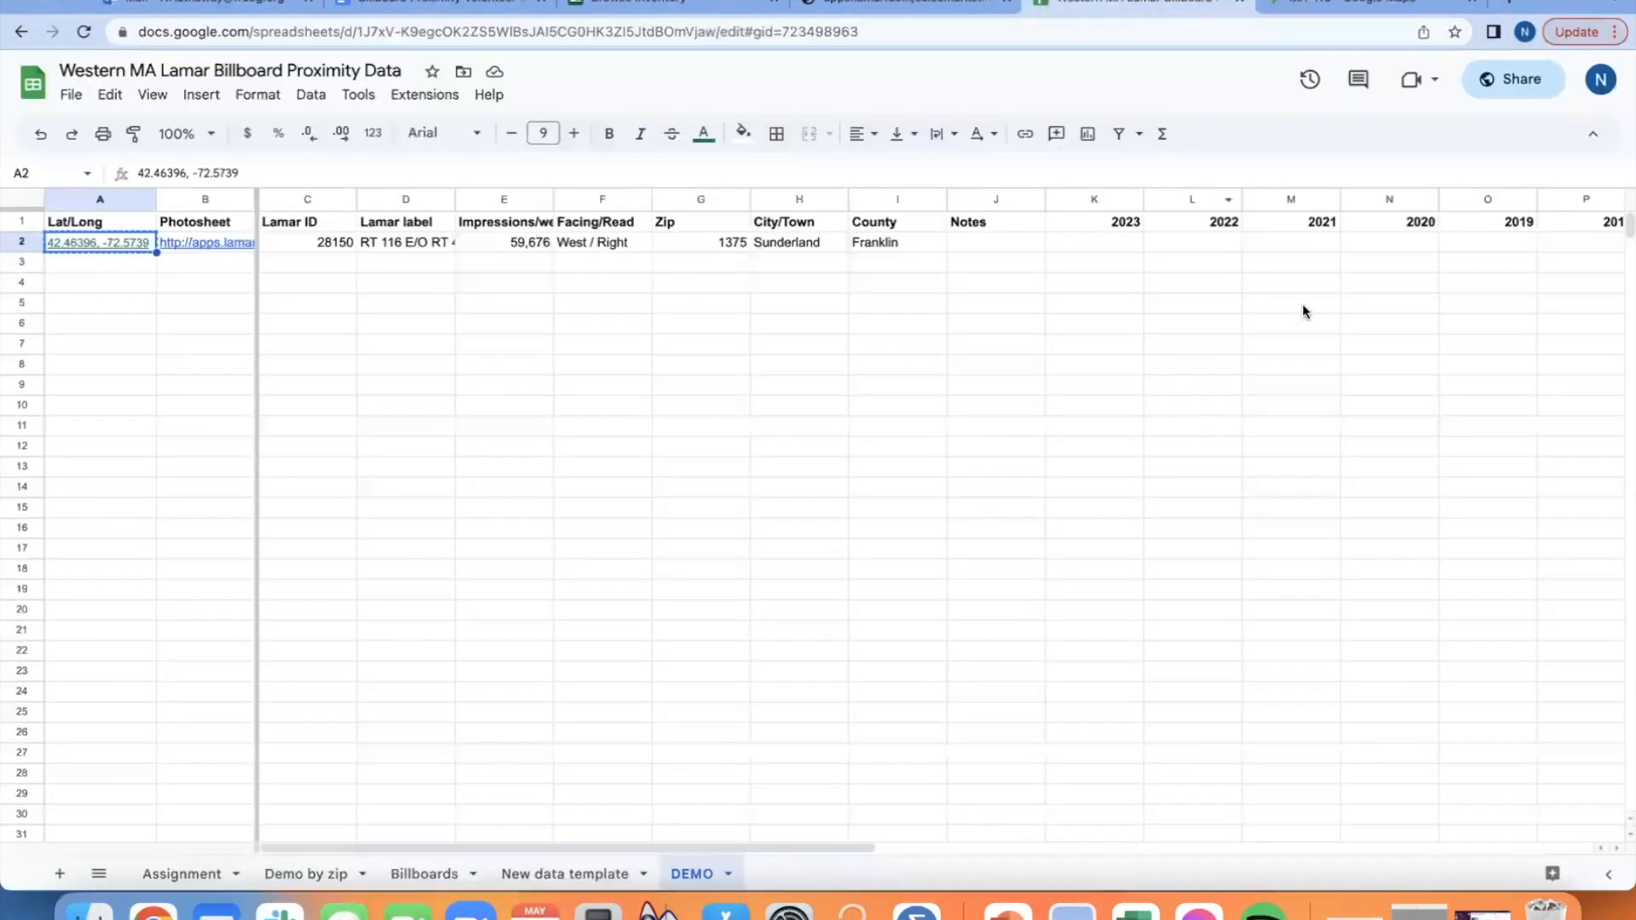
scroll(1303, 310, "right", 8)
scroll(1301, 310, "right", 1)
left_click(1213, 247)
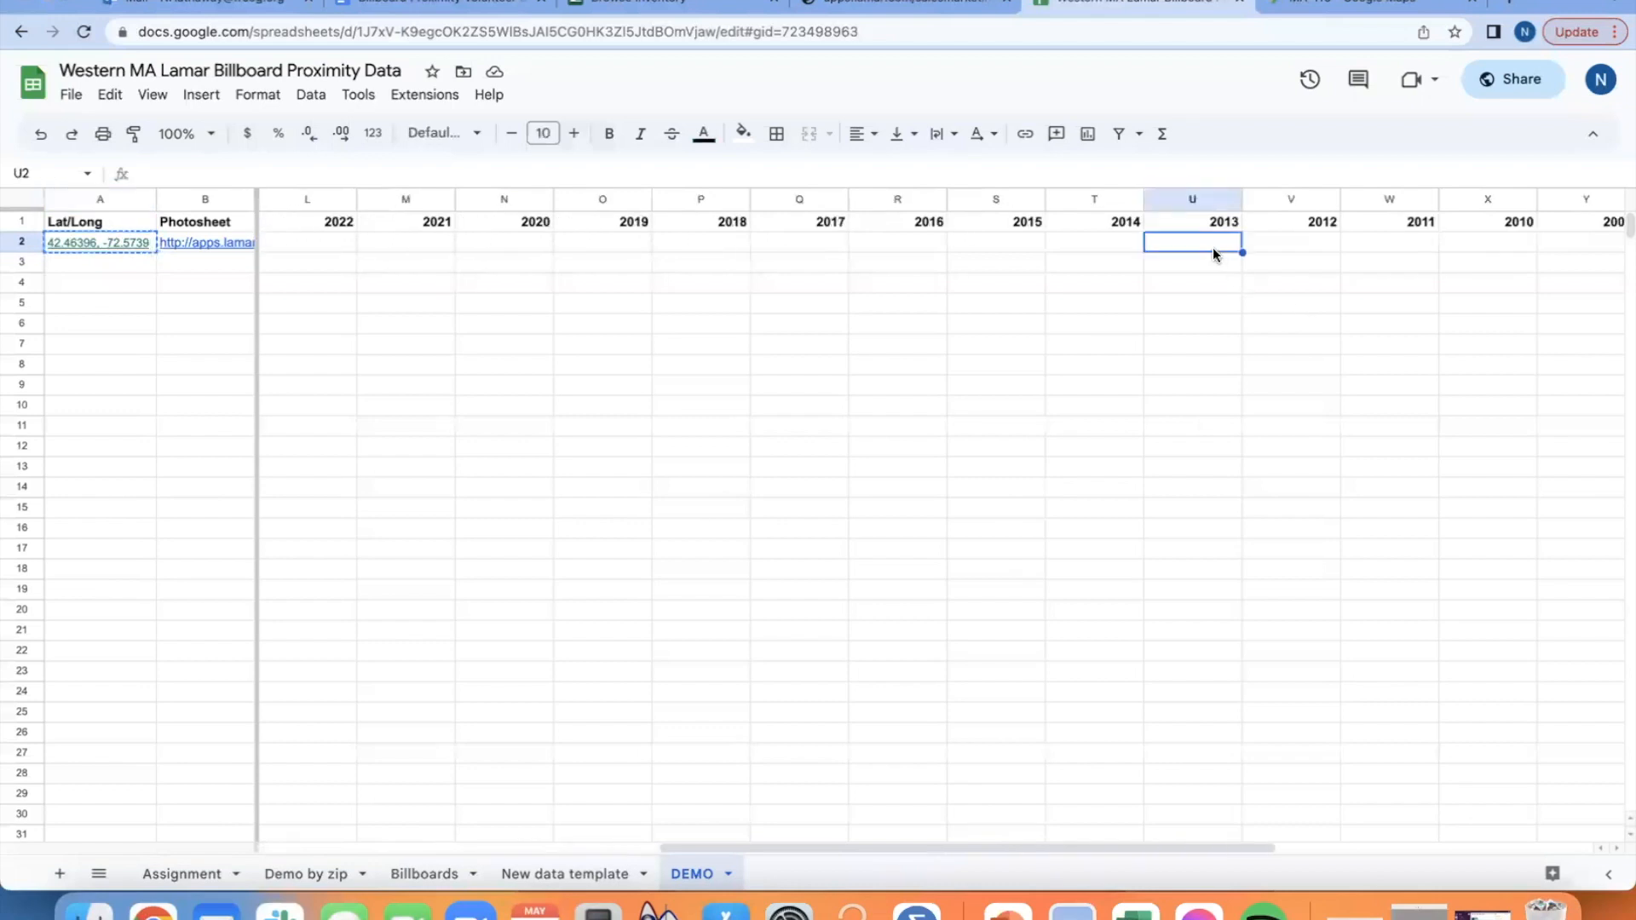
type("Coors")
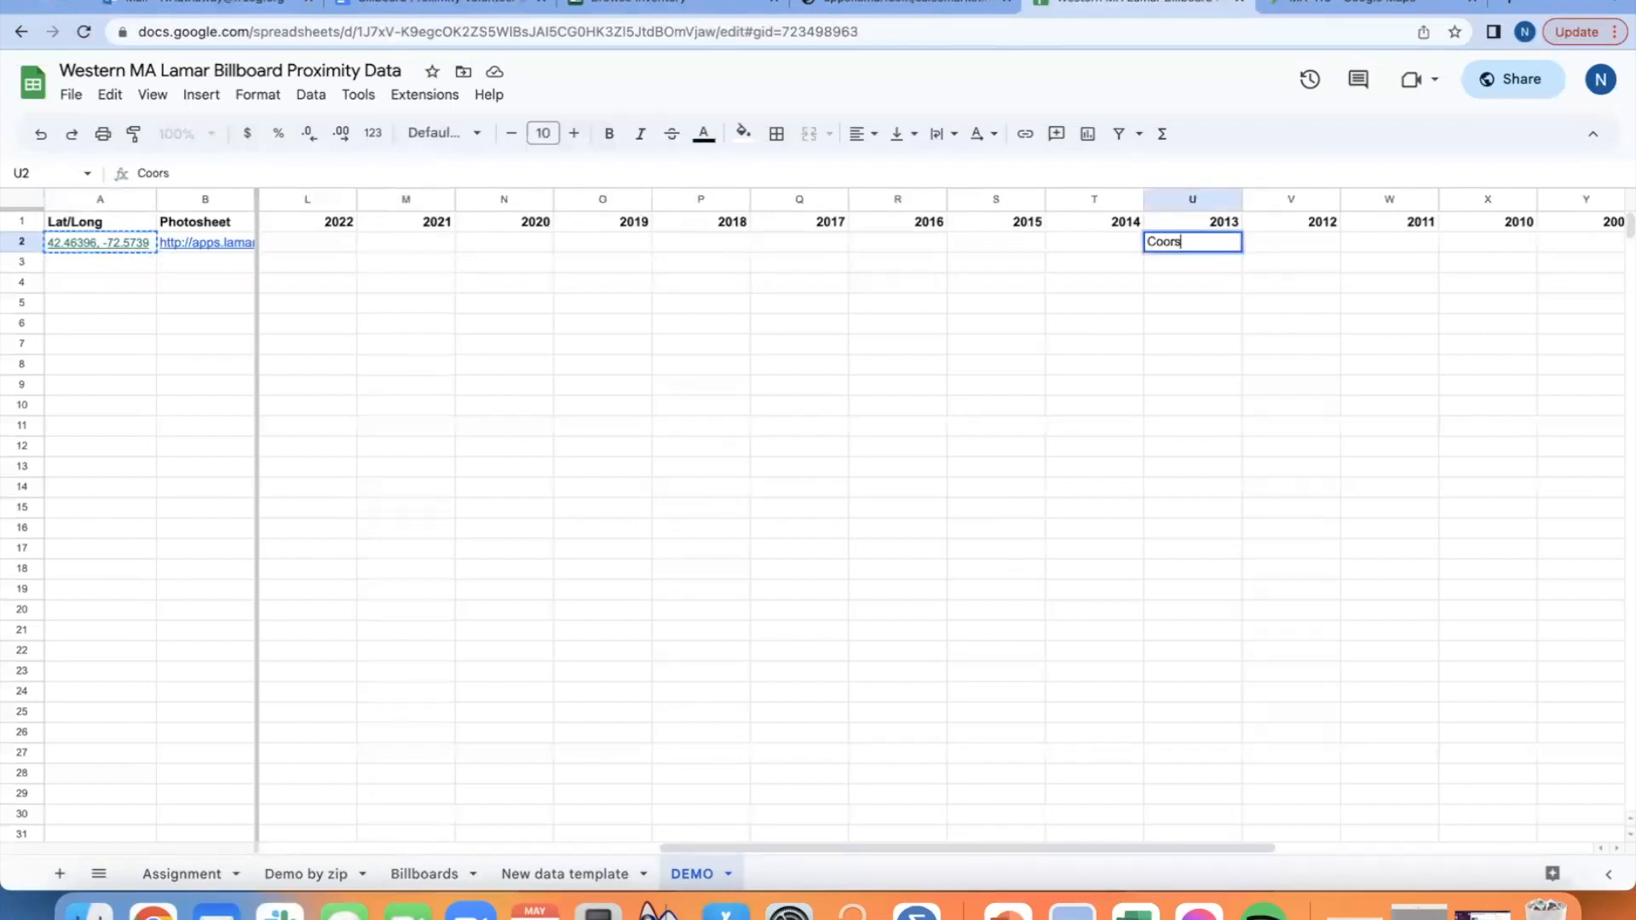
type(" Light")
key("BackSpace")
key("BackSpace")
key("BackSpace")
type("te")
- Check the Oct 2013 advertisement again and correct the 2013 entry (U2) to "Coors Light, Happy Hours"
left_click(1306, 7)
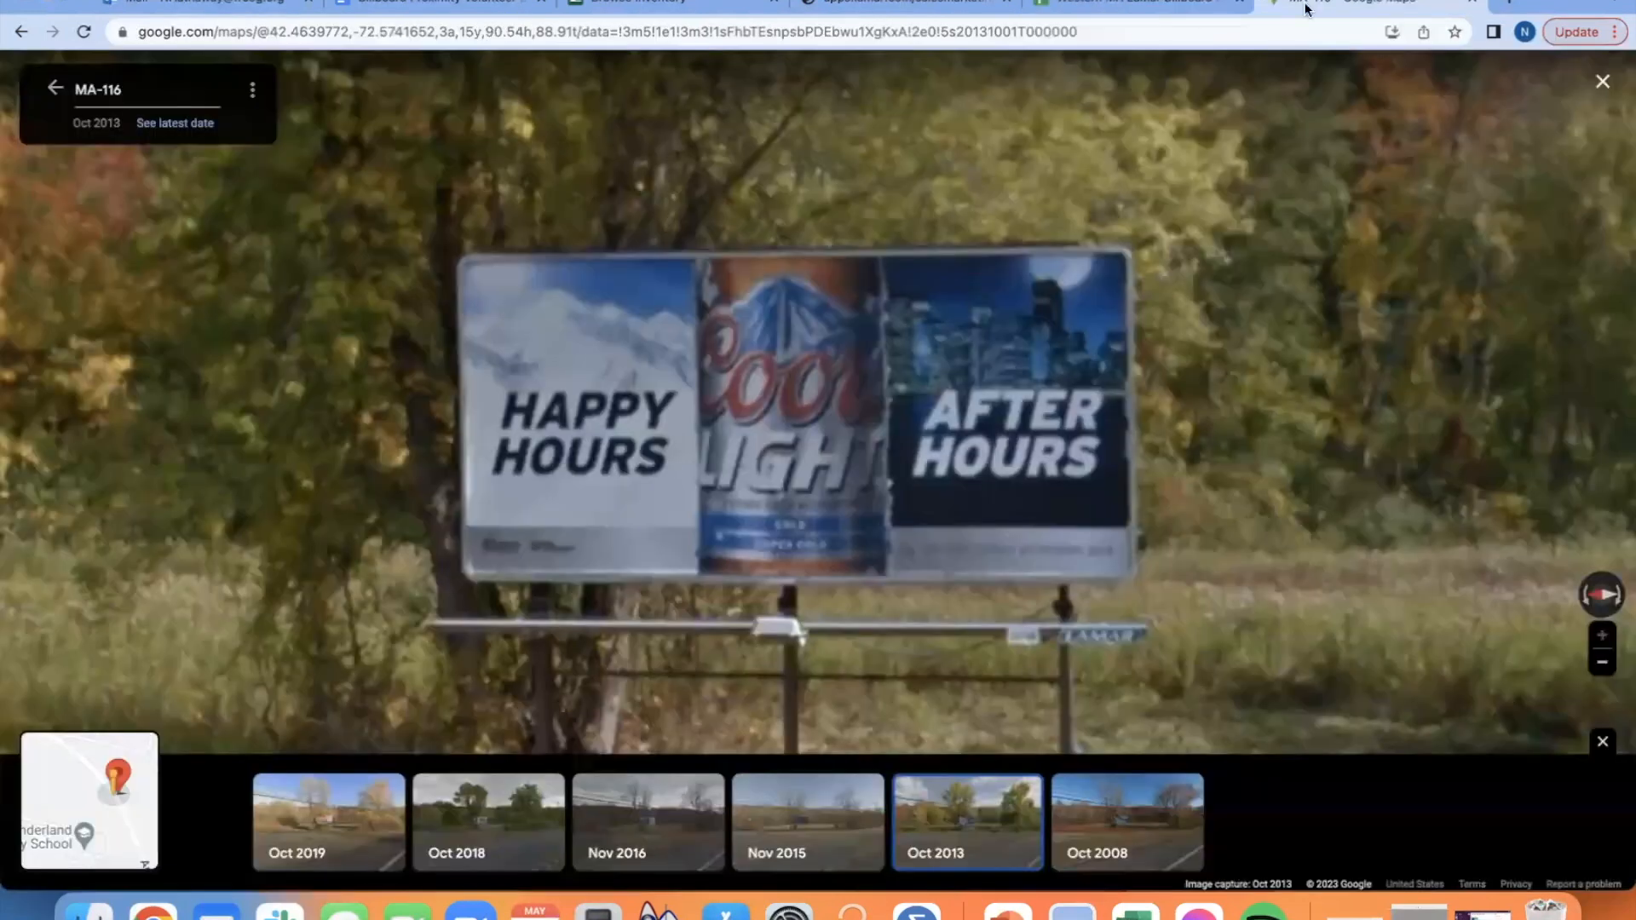
left_click(1192, 9)
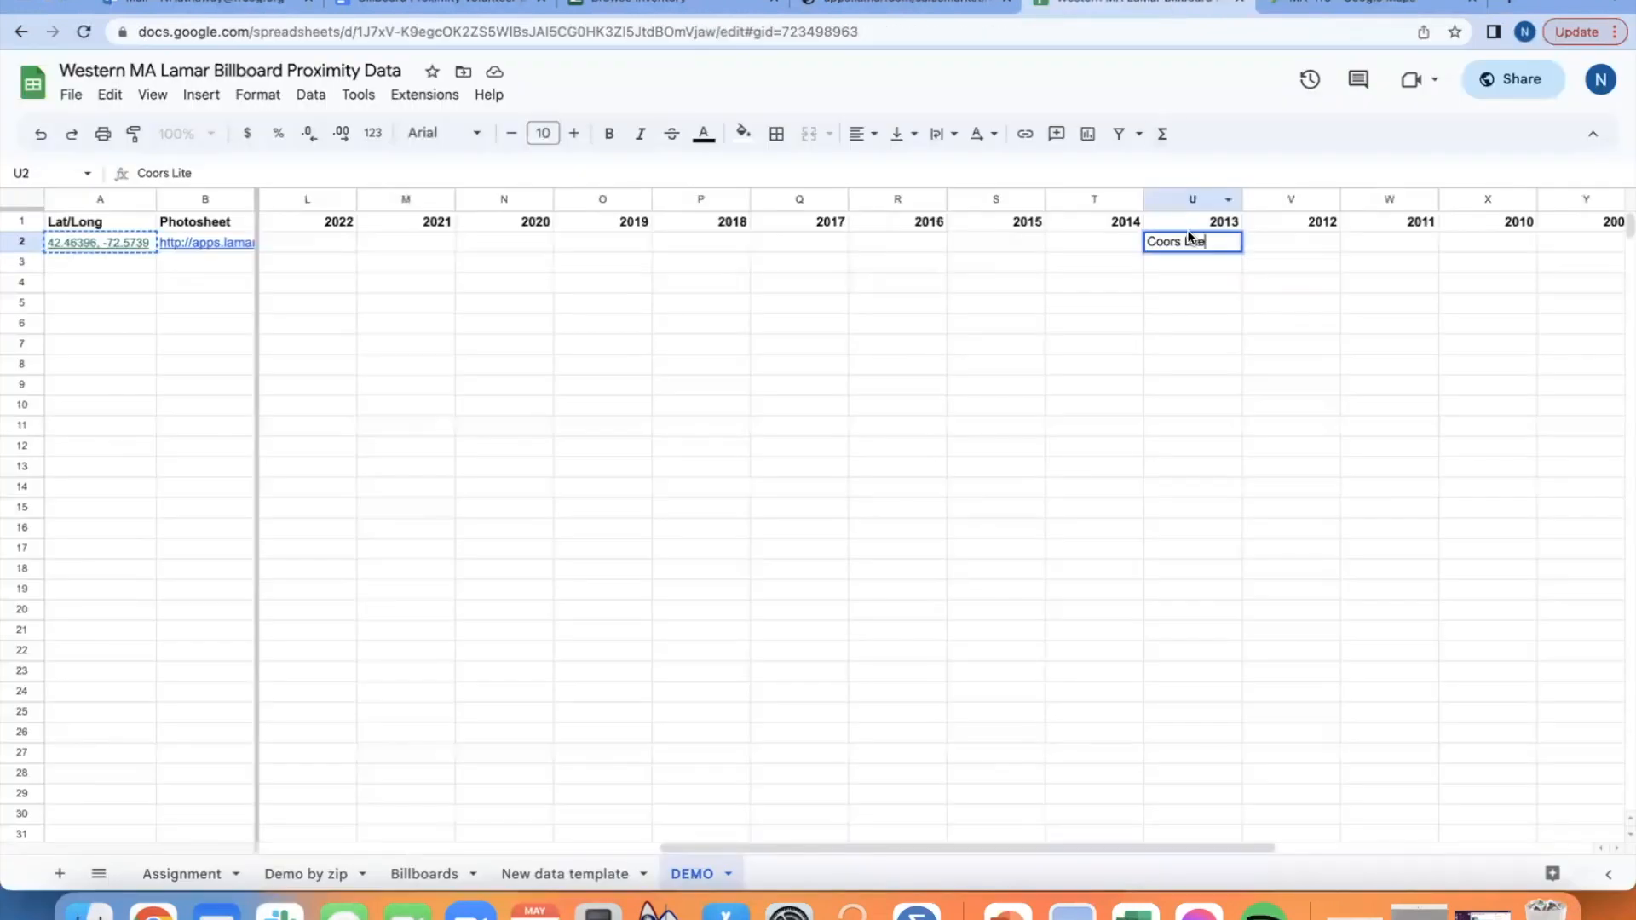
key("BackSpace")
key("BackSpace")
type("ght, Happy Hours")
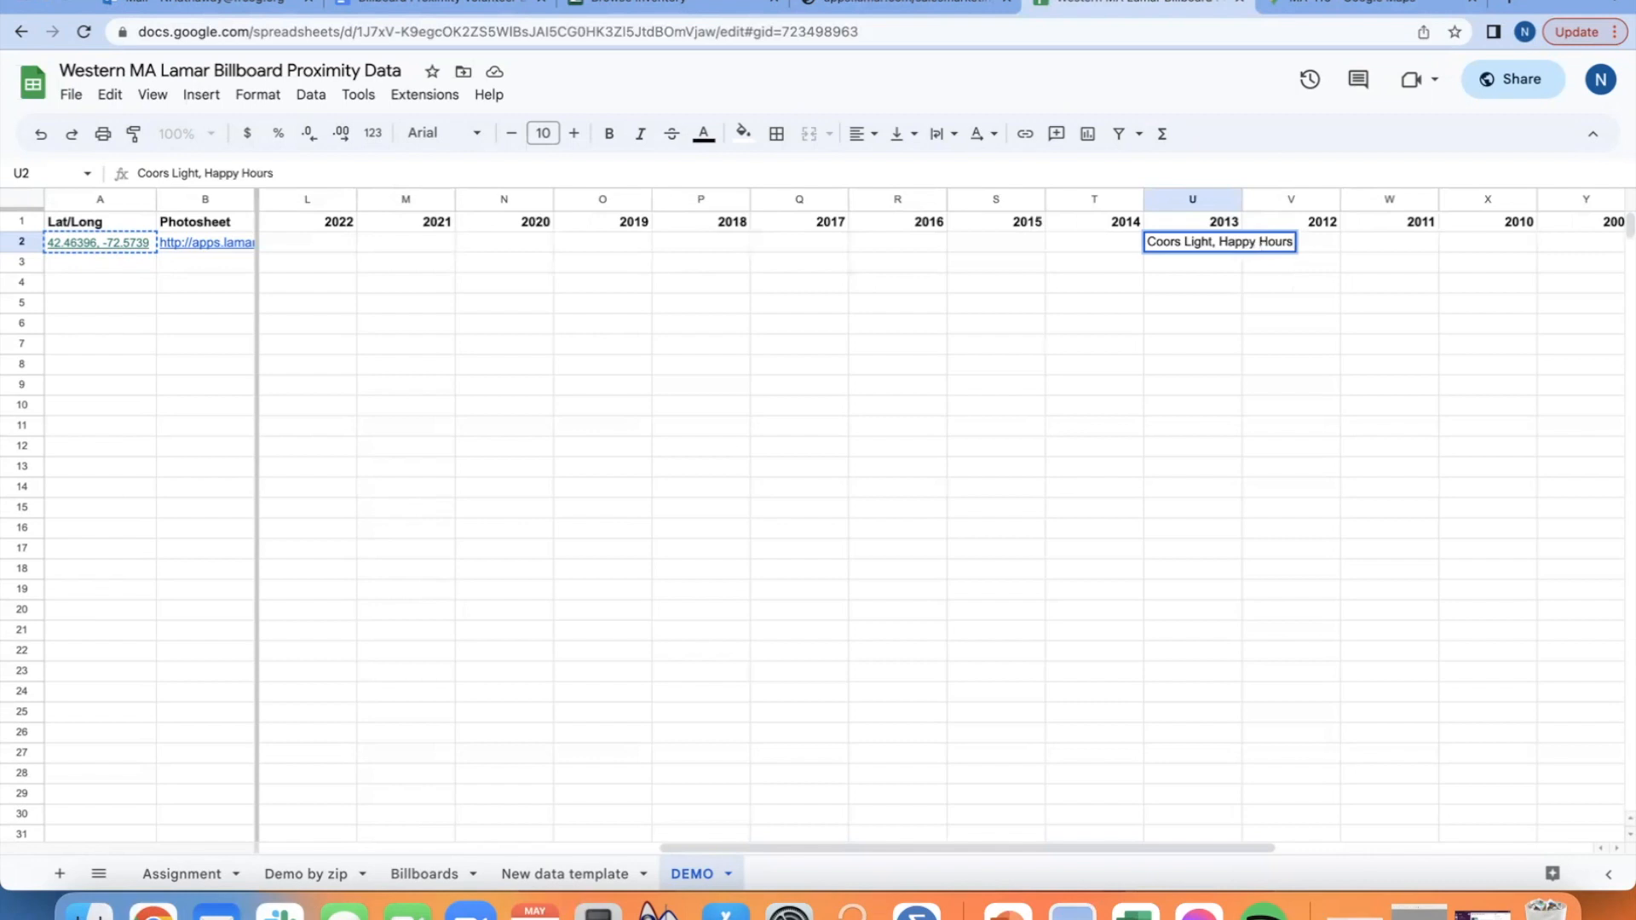
key("Return")
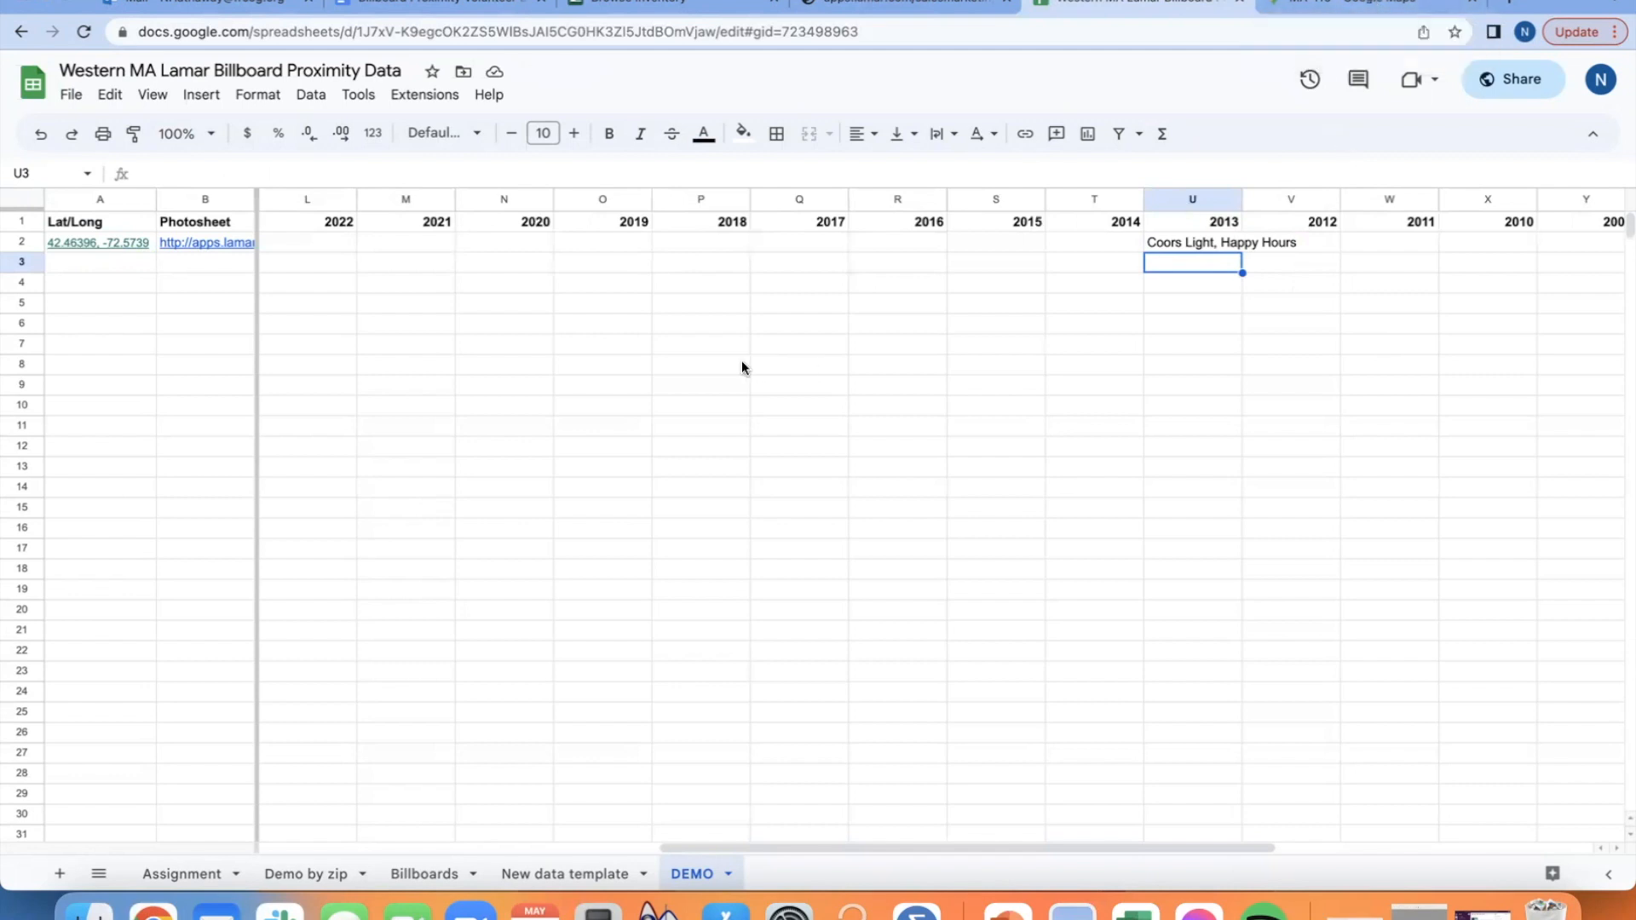
- Check the available Street View dates, and enter 0 in the 2019 and 2018 columns of the Sunderland billboard's row
scroll(741, 361, "right", 4)
scroll(741, 360, "left", 9)
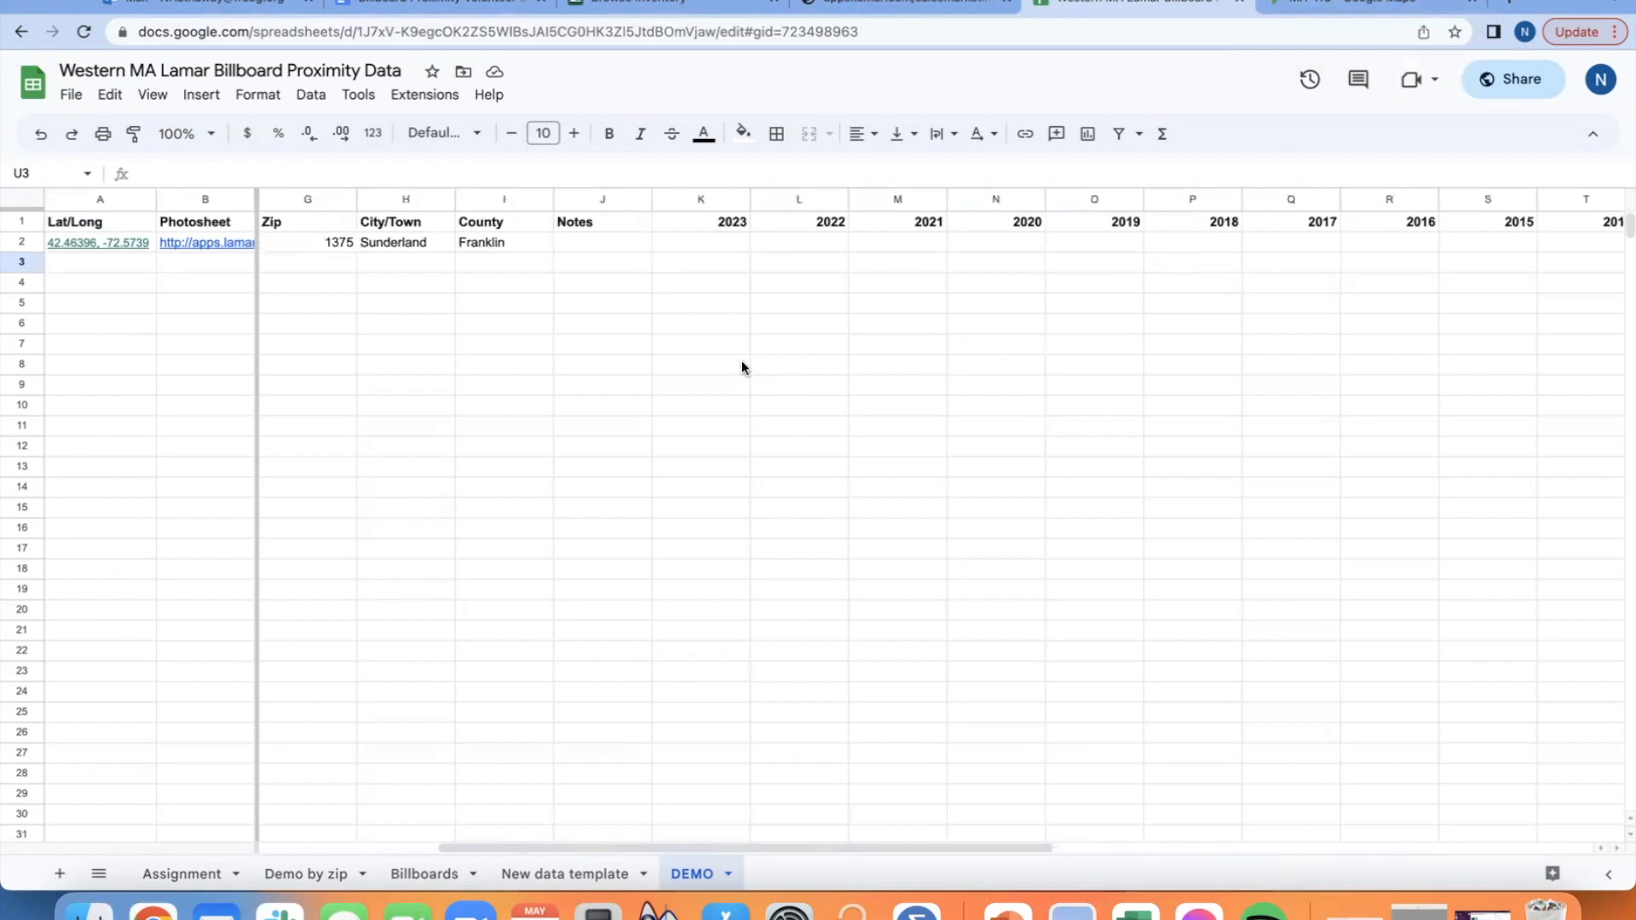
left_click(708, 245)
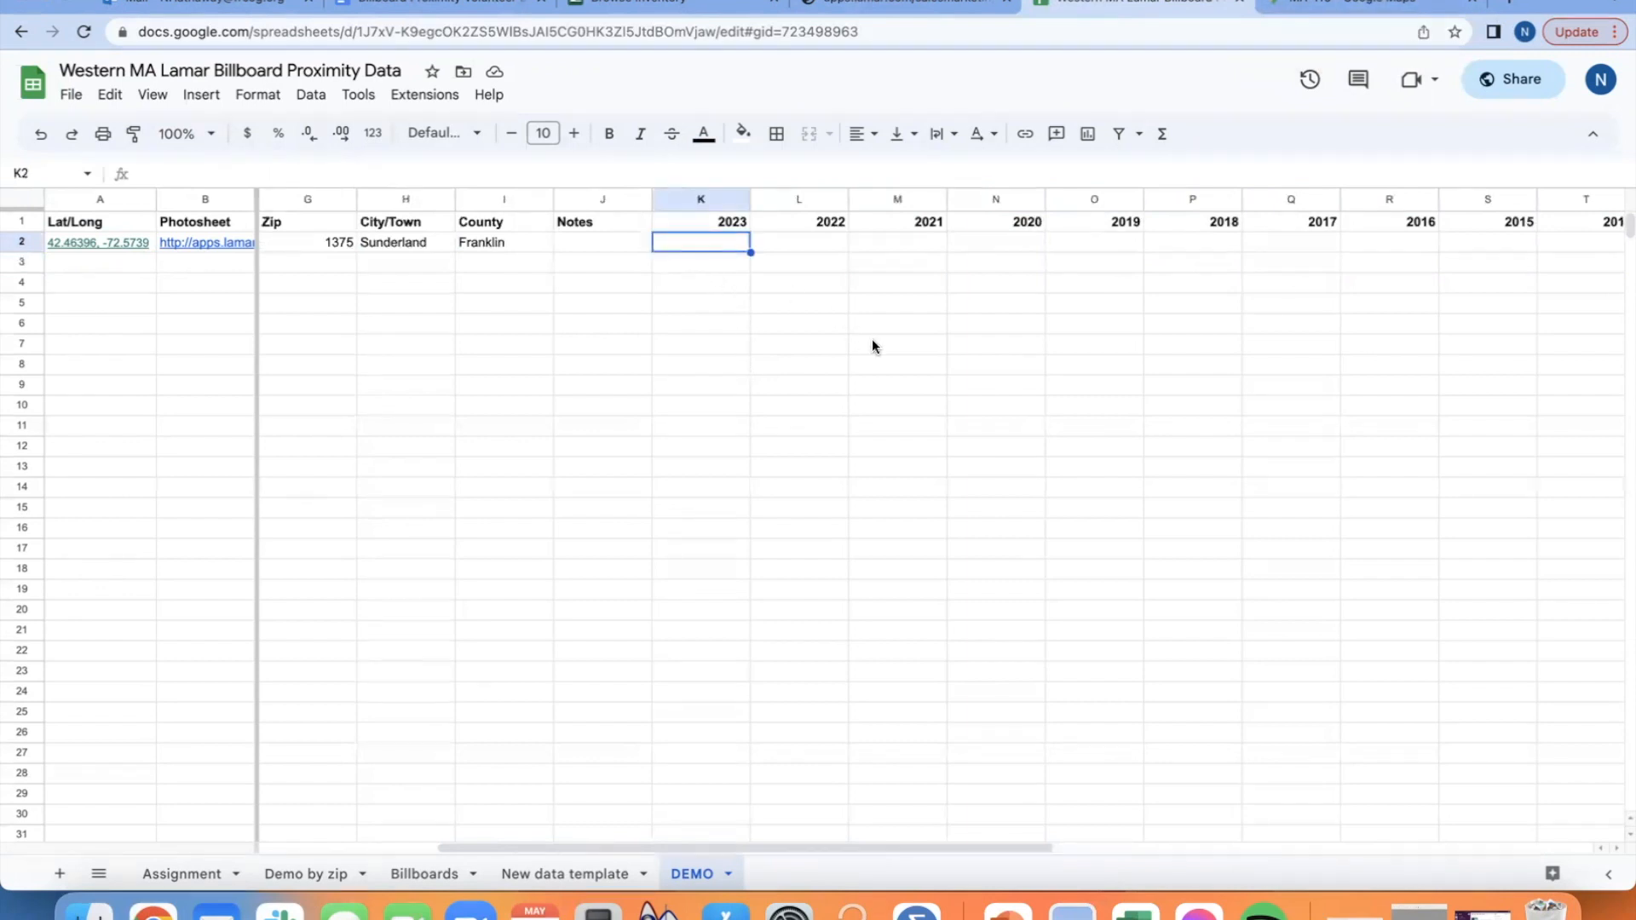
left_click(1355, 3)
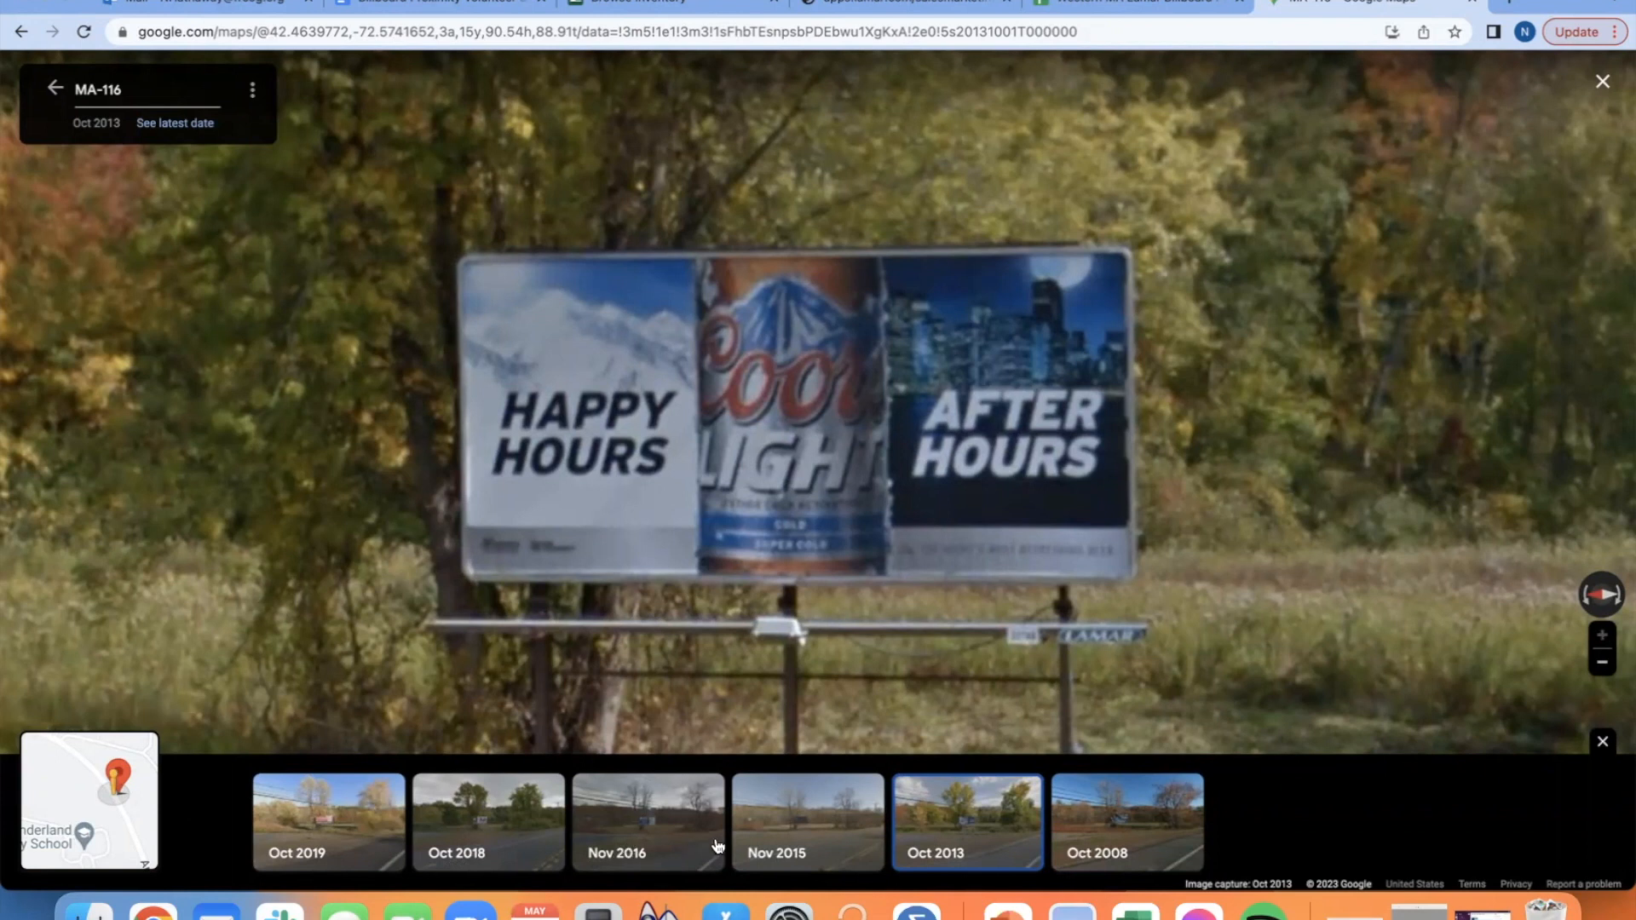
left_click(1094, 2)
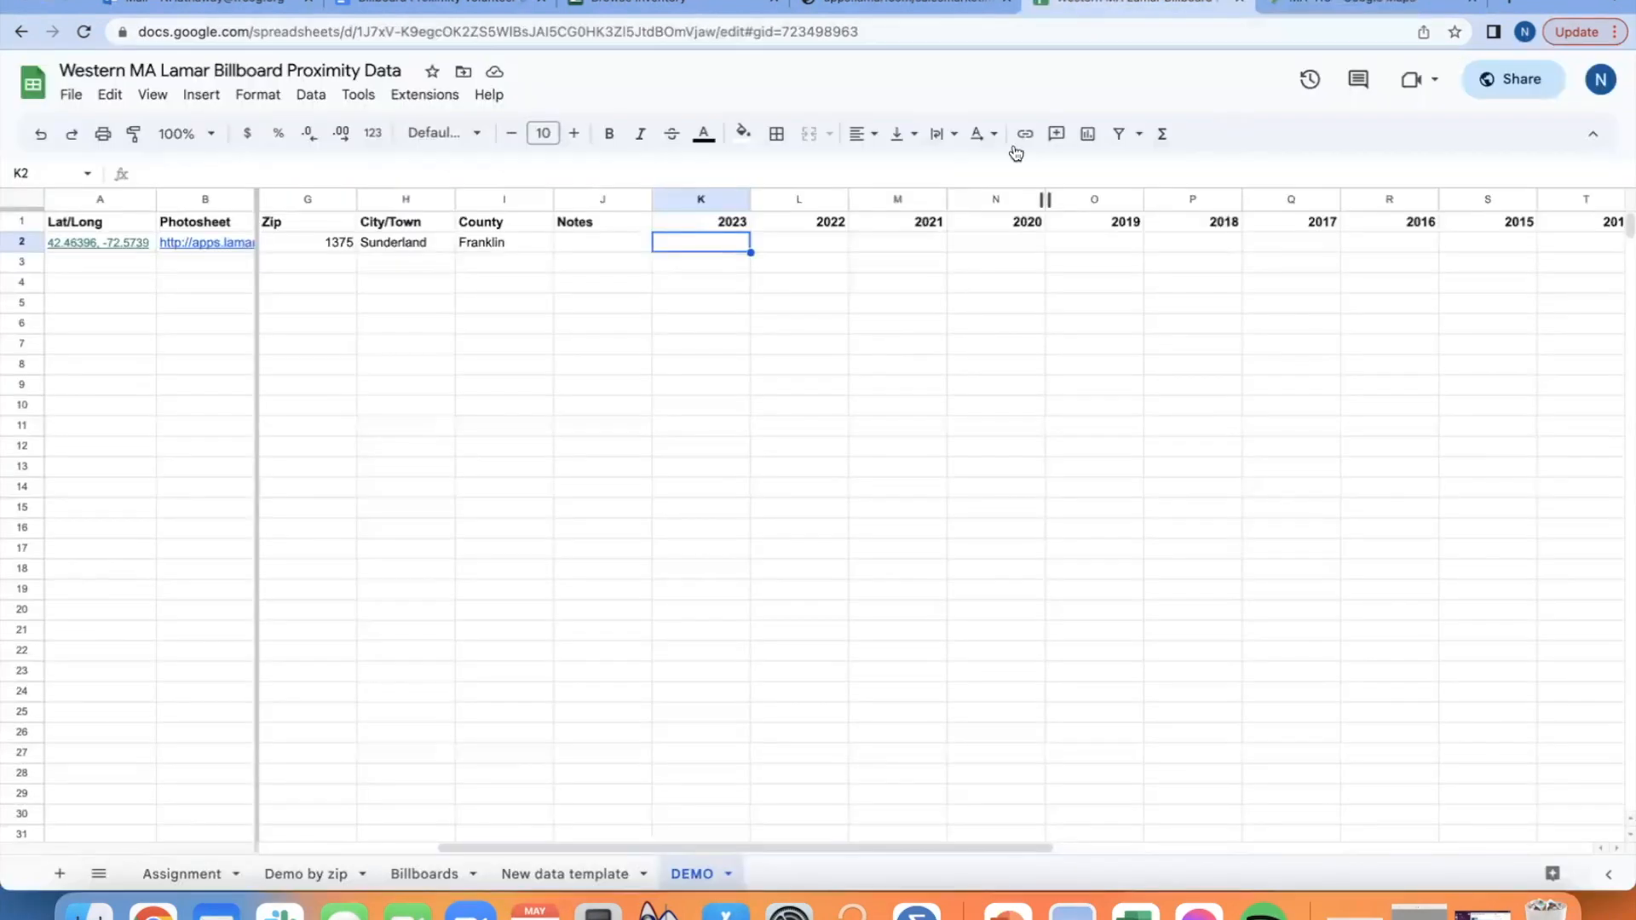
left_click(1093, 225)
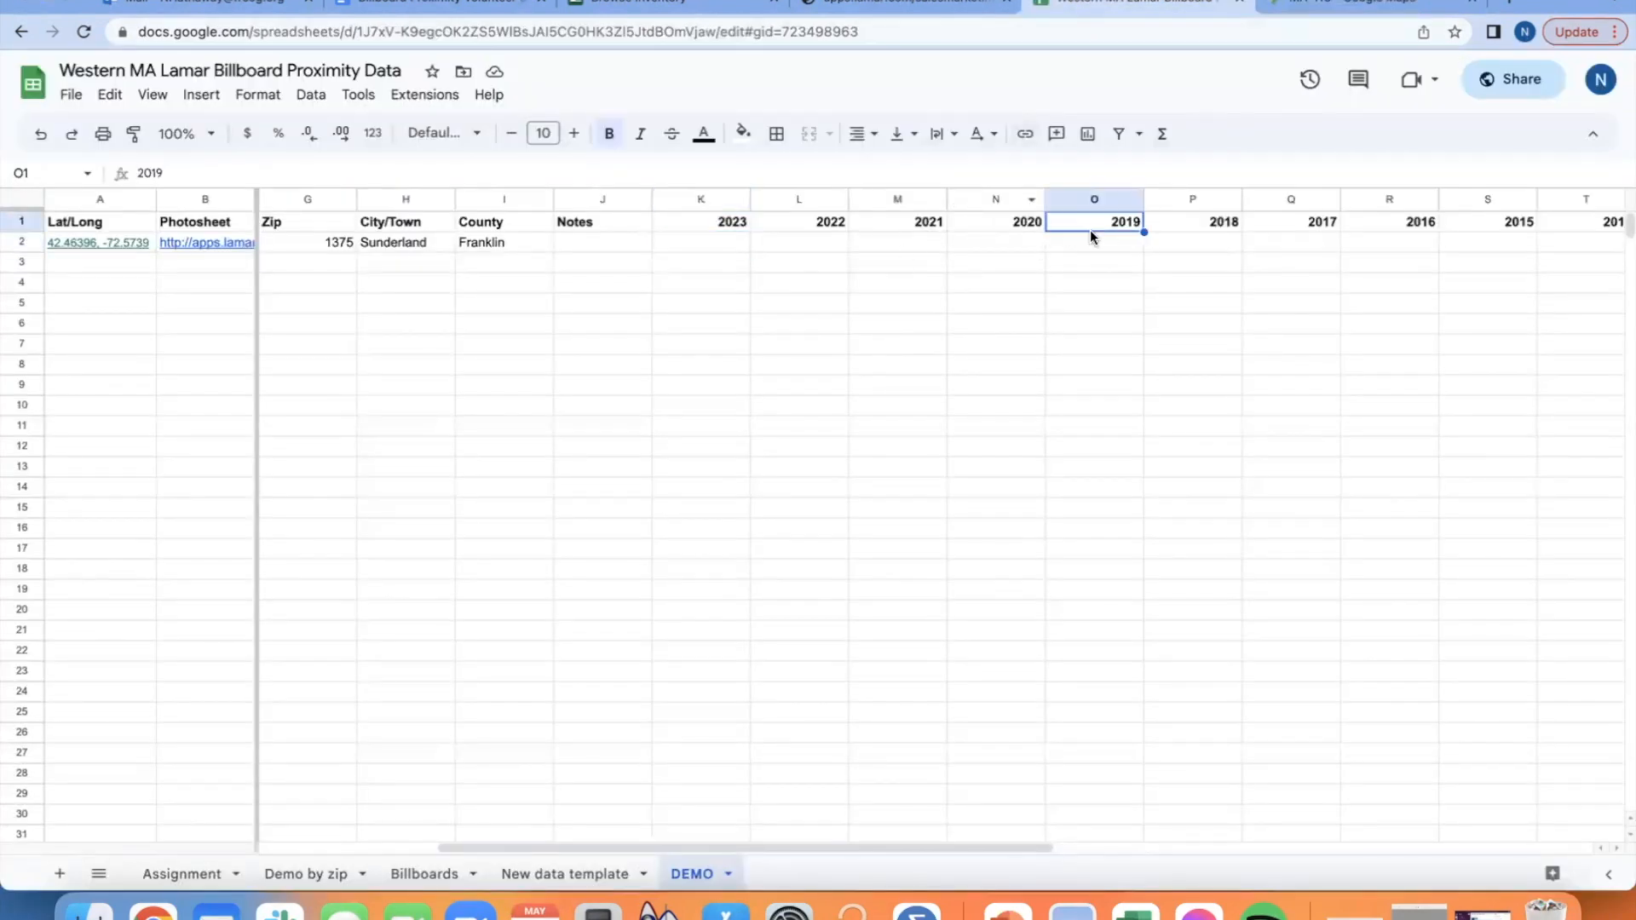
left_click(1096, 249)
type("0")
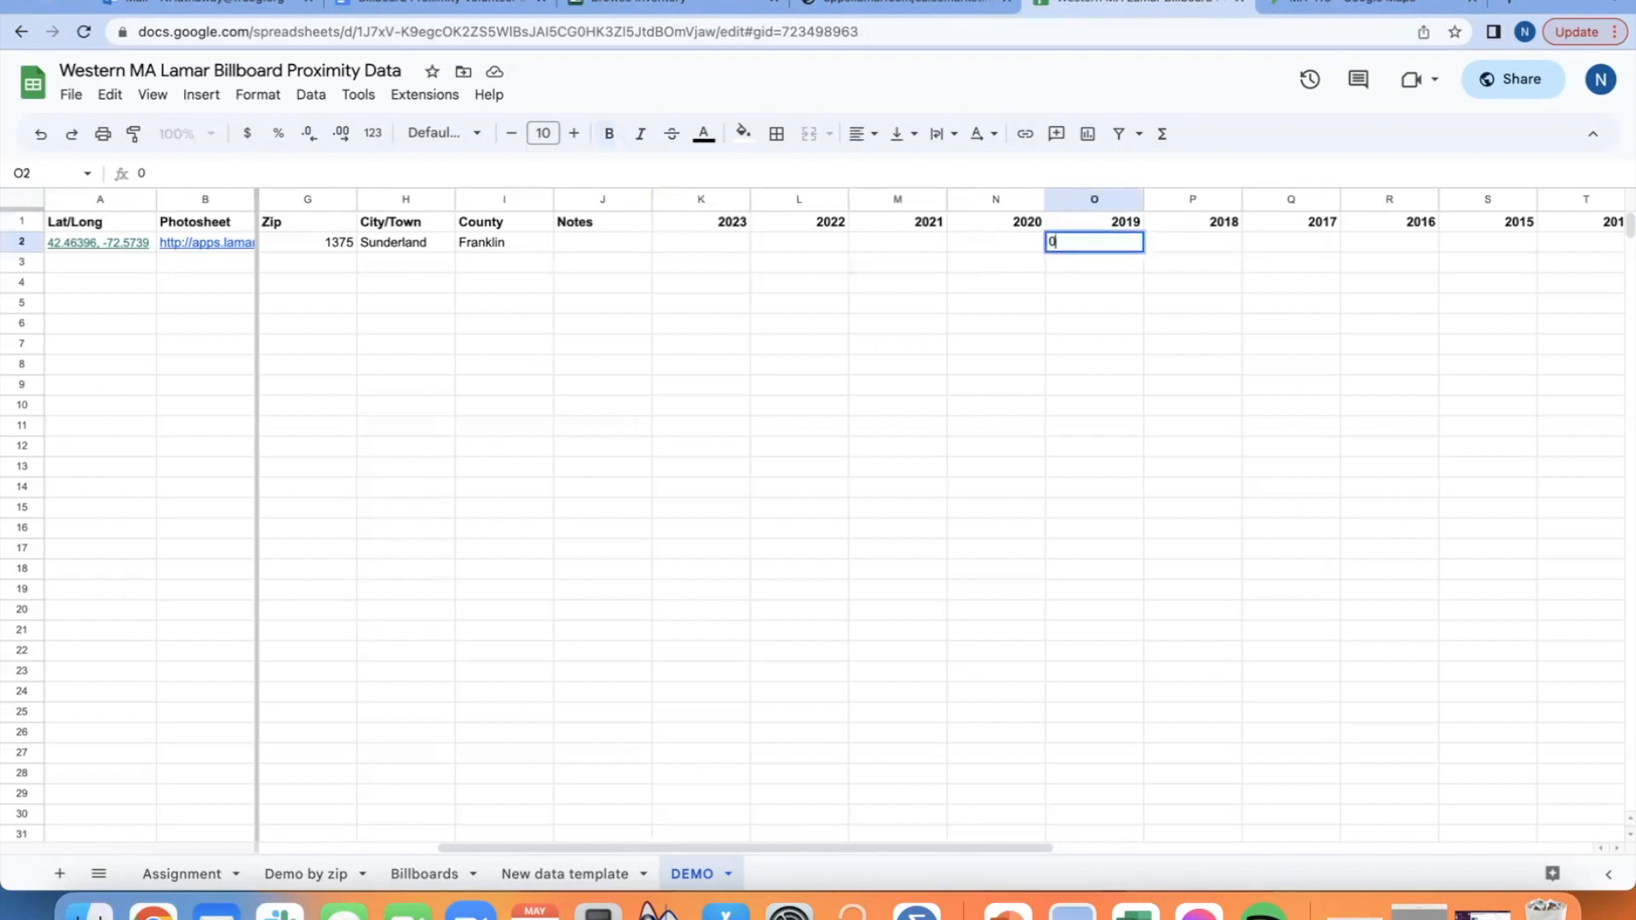
key("Tab")
type("0")
- Enter 0 in the 2016 and 2015 columns of the Sunderland billboard's row
key("Tab")
key("Tab")
type("0")
key("Tab")
type("0")
key("Tab")
- Enter 0 in the 2008 column of the same row, with "Coors Light, Happy Hours" under 2013
key("Tab")
type("Coors Light, Happy Hours")
key("Tab")
key("Tab")
key("Tab")
key("Tab")
key("Tab")
type("0")
left_click(639, 449)
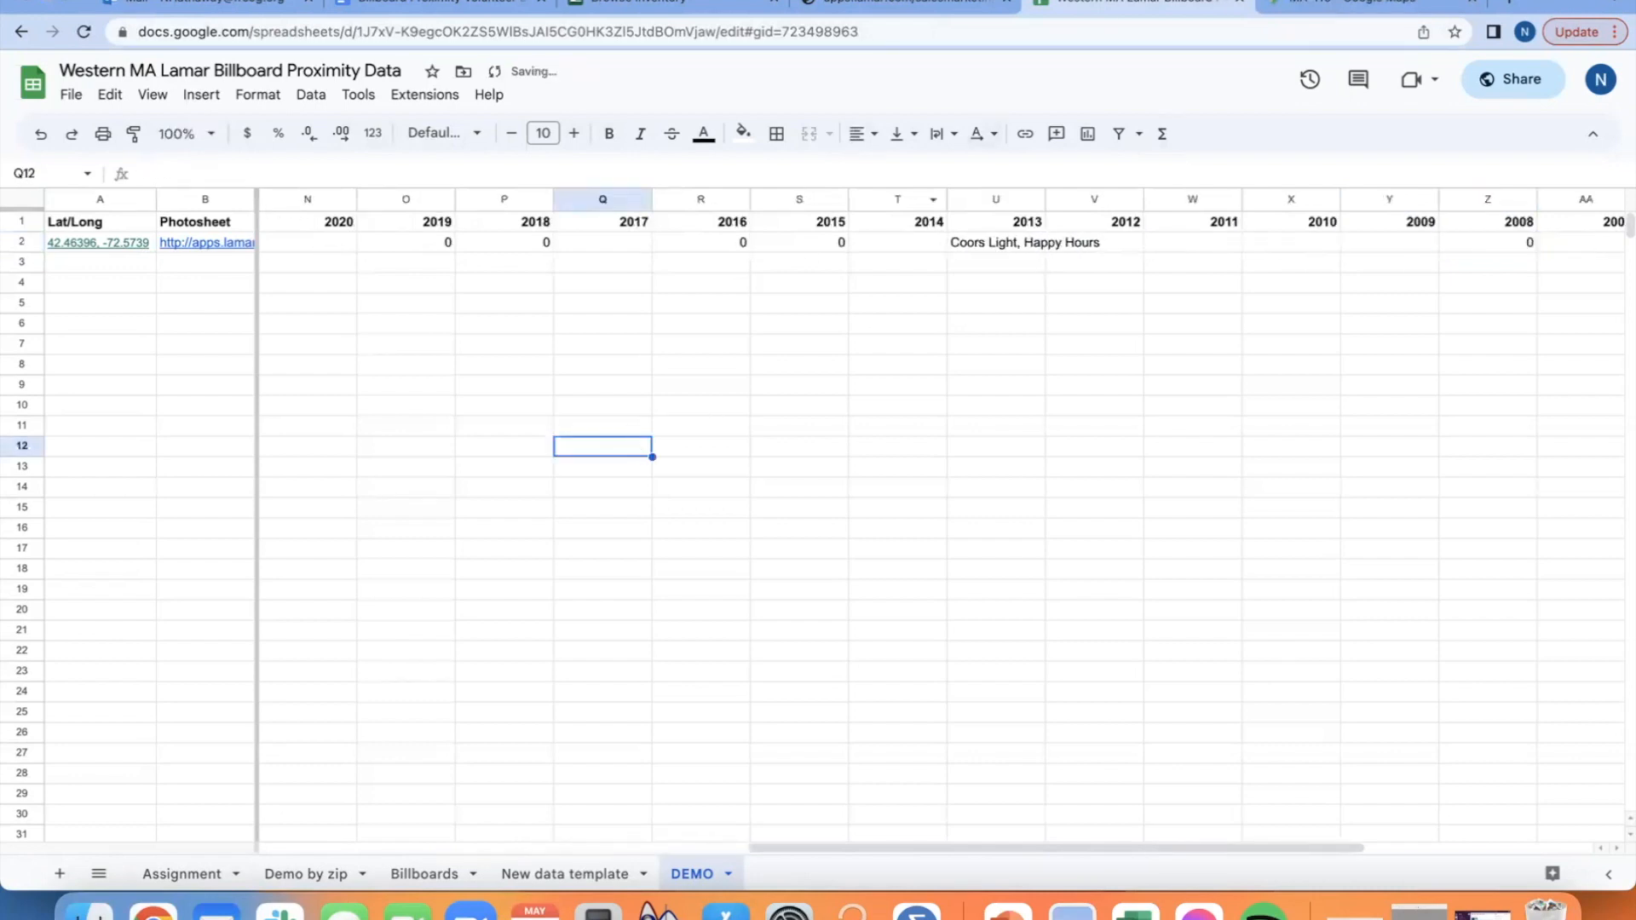
- Recheck the available imagery dates, and enter ND for 2023, 2022, 2021 and 2020 in the billboard's row
left_click(1381, 6)
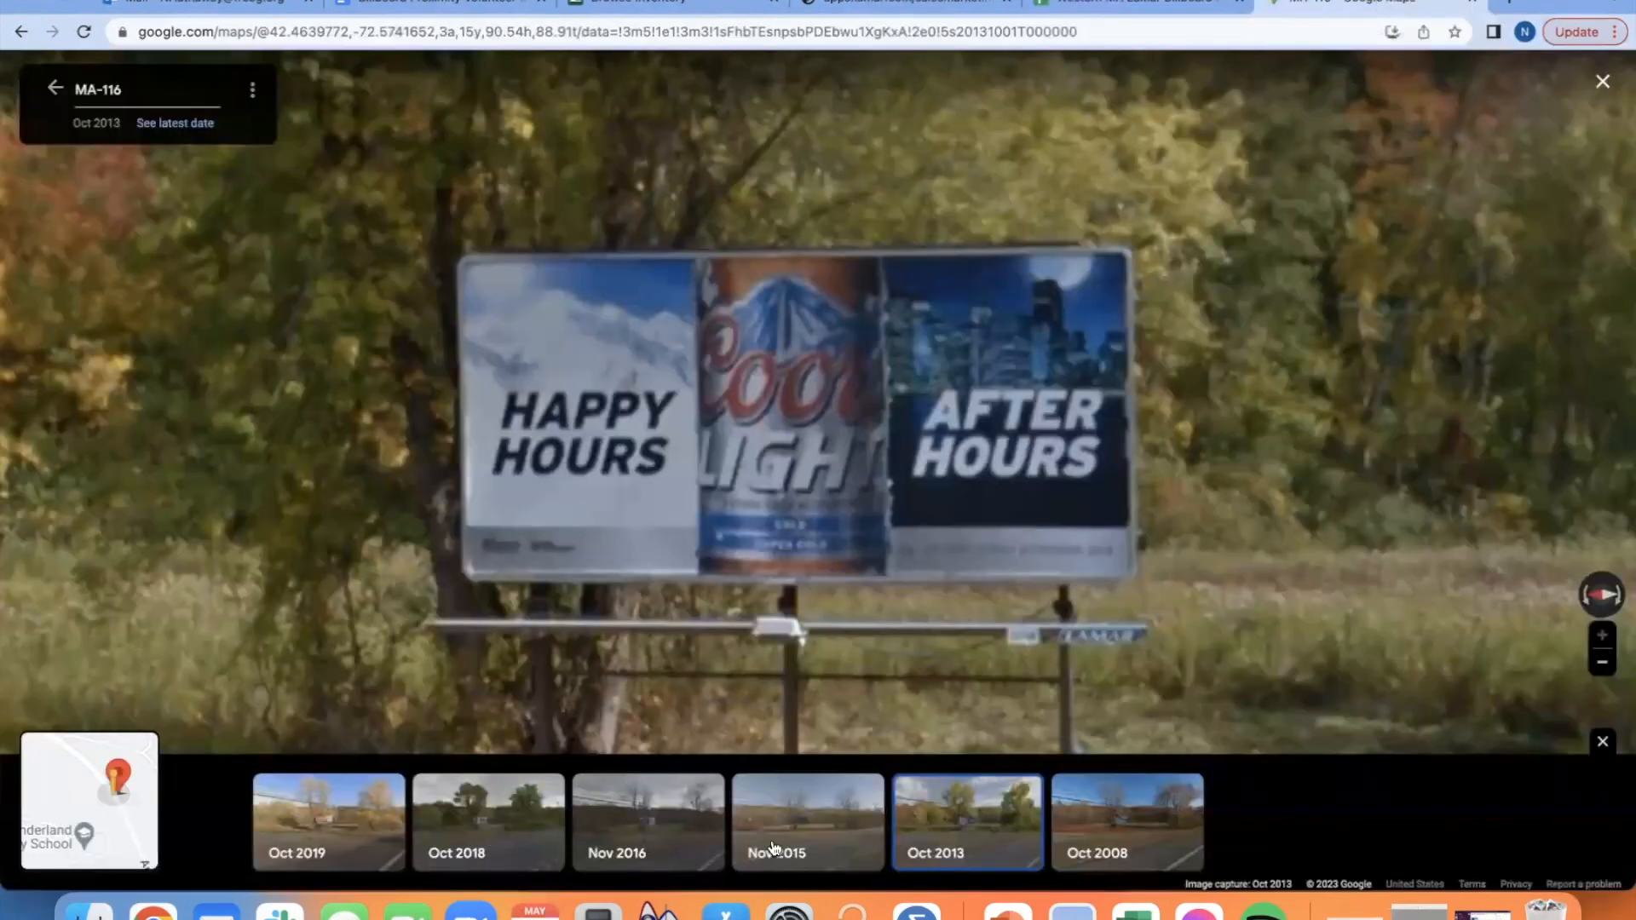
left_click(1158, 6)
scroll(616, 339, "left", 4)
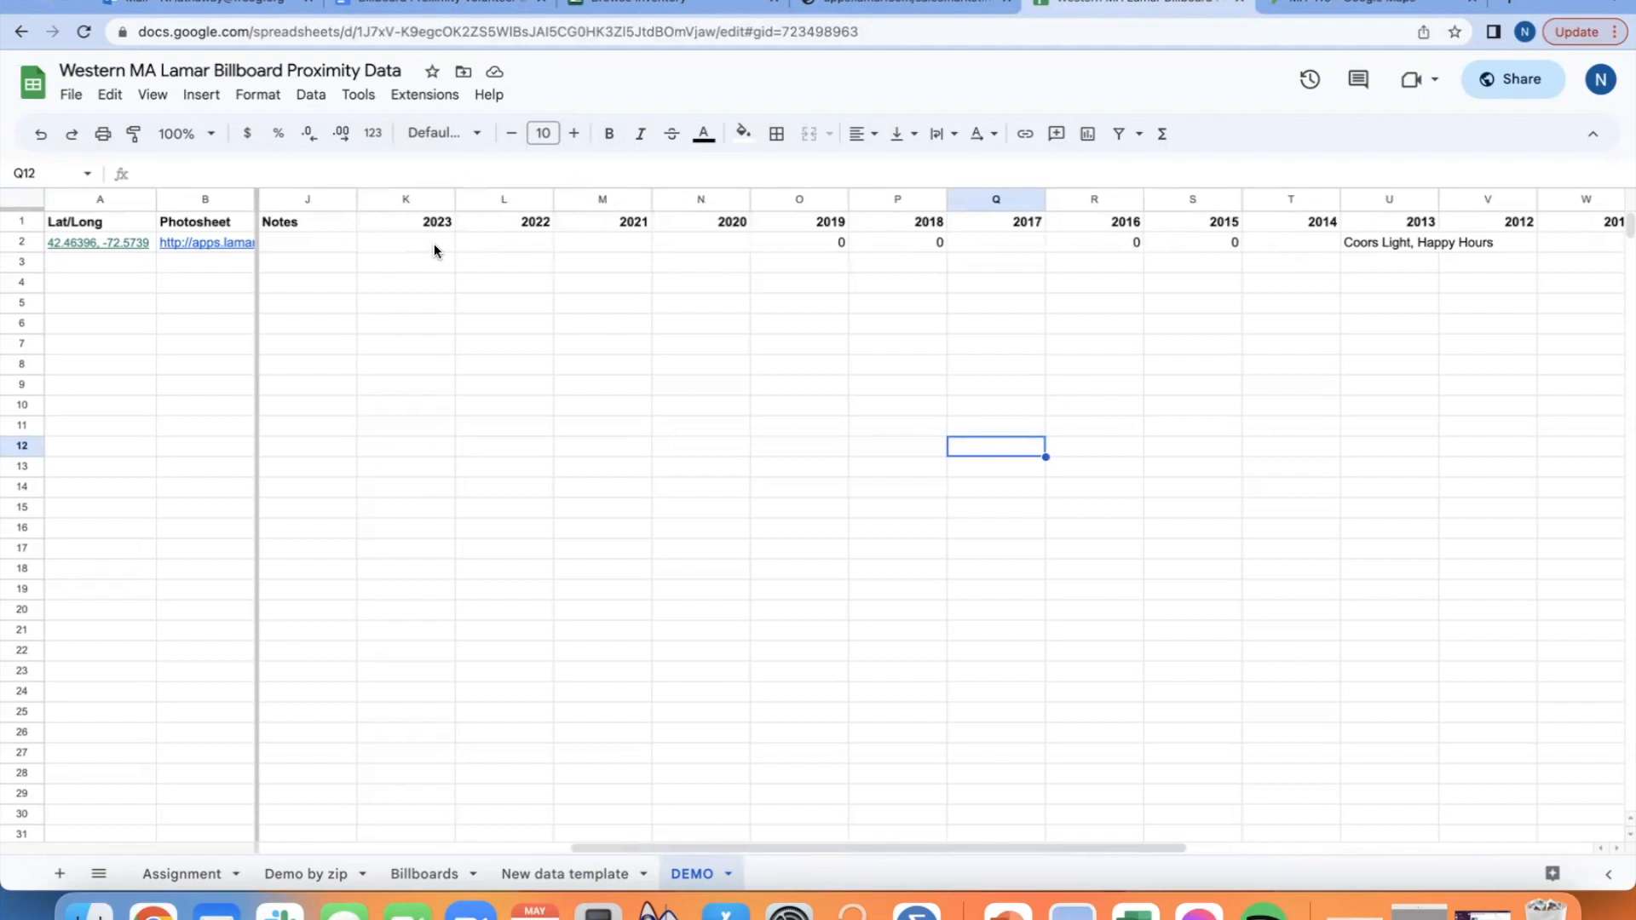
left_click(432, 244)
type("ND")
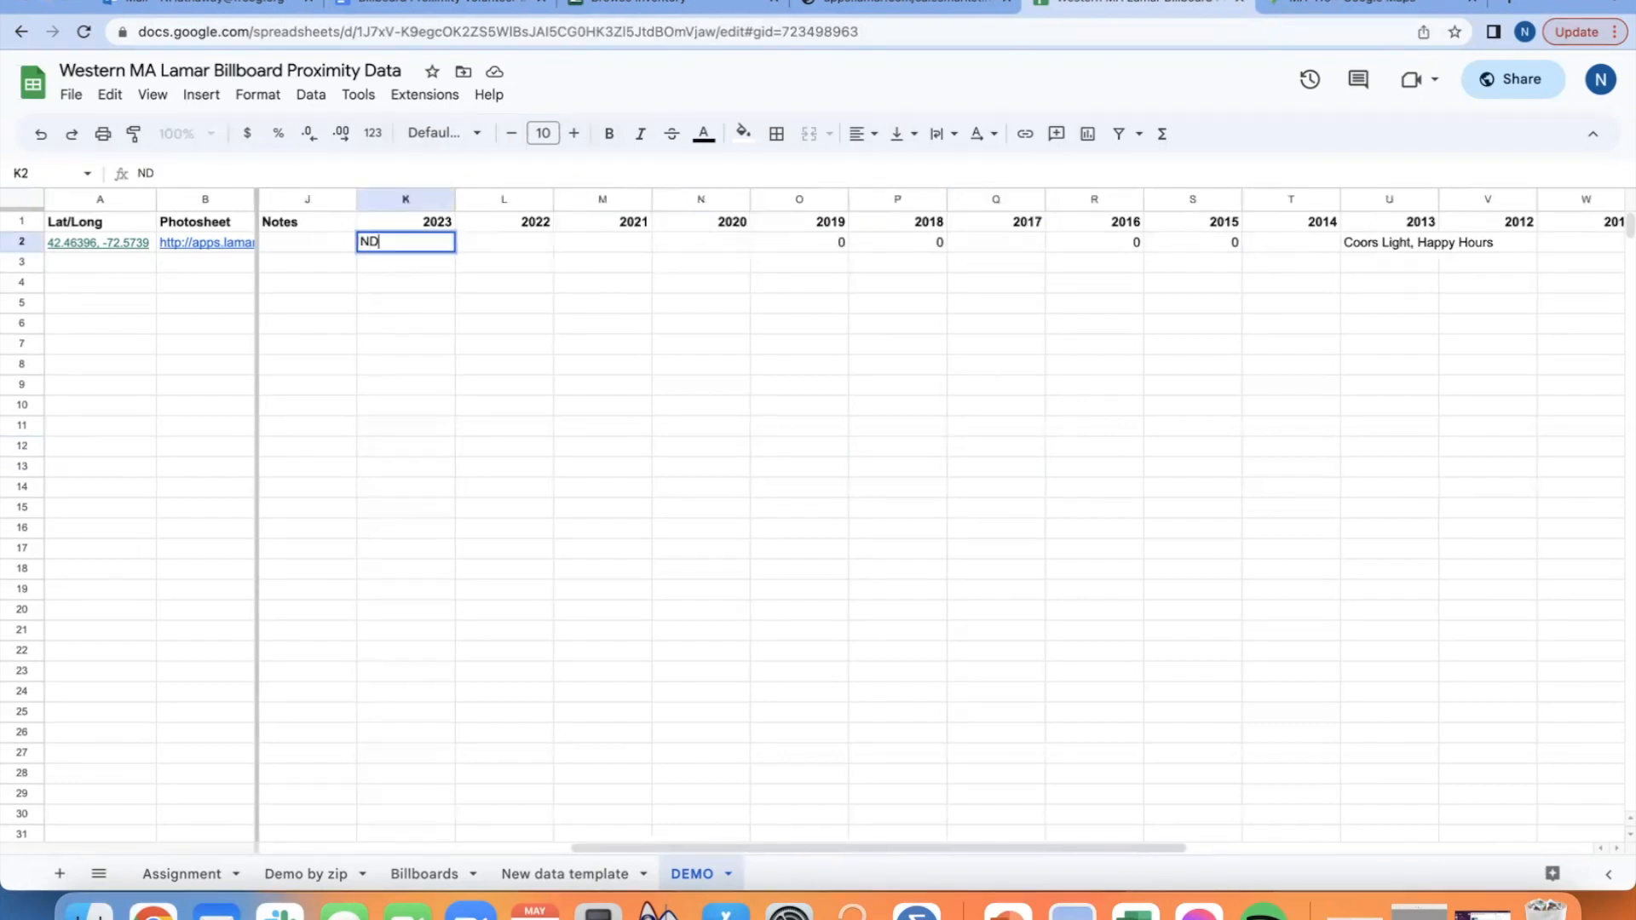
key("Tab")
type("ND")
key("Tab")
type("ND")
key("Tab")
type("ND")
key("Tab")
- Enter ND in the 2017 and 2014 columns of the Sunderland billboard's row
key("Tab")
key("Tab")
type("ND")
key("Tab")
key("Tab")
key("Tab")
type("ND")
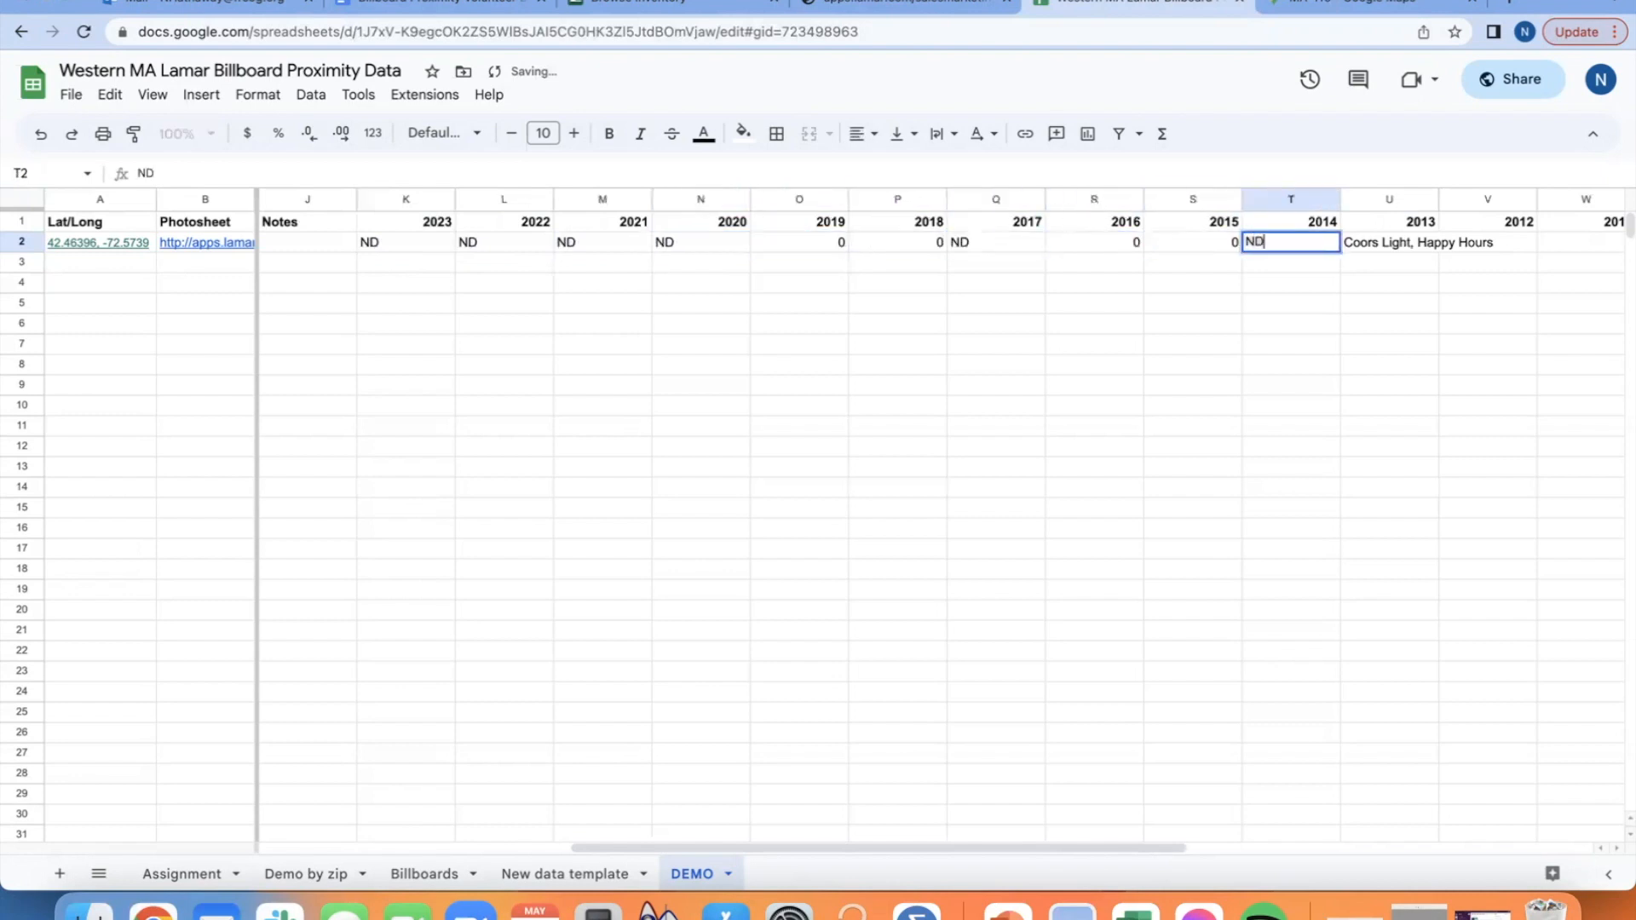
key("Tab")
- Enter ND in the 2011 and 2012 columns of the Sunderland billboard's row
key("Tab")
key("Tab")
type("ND")
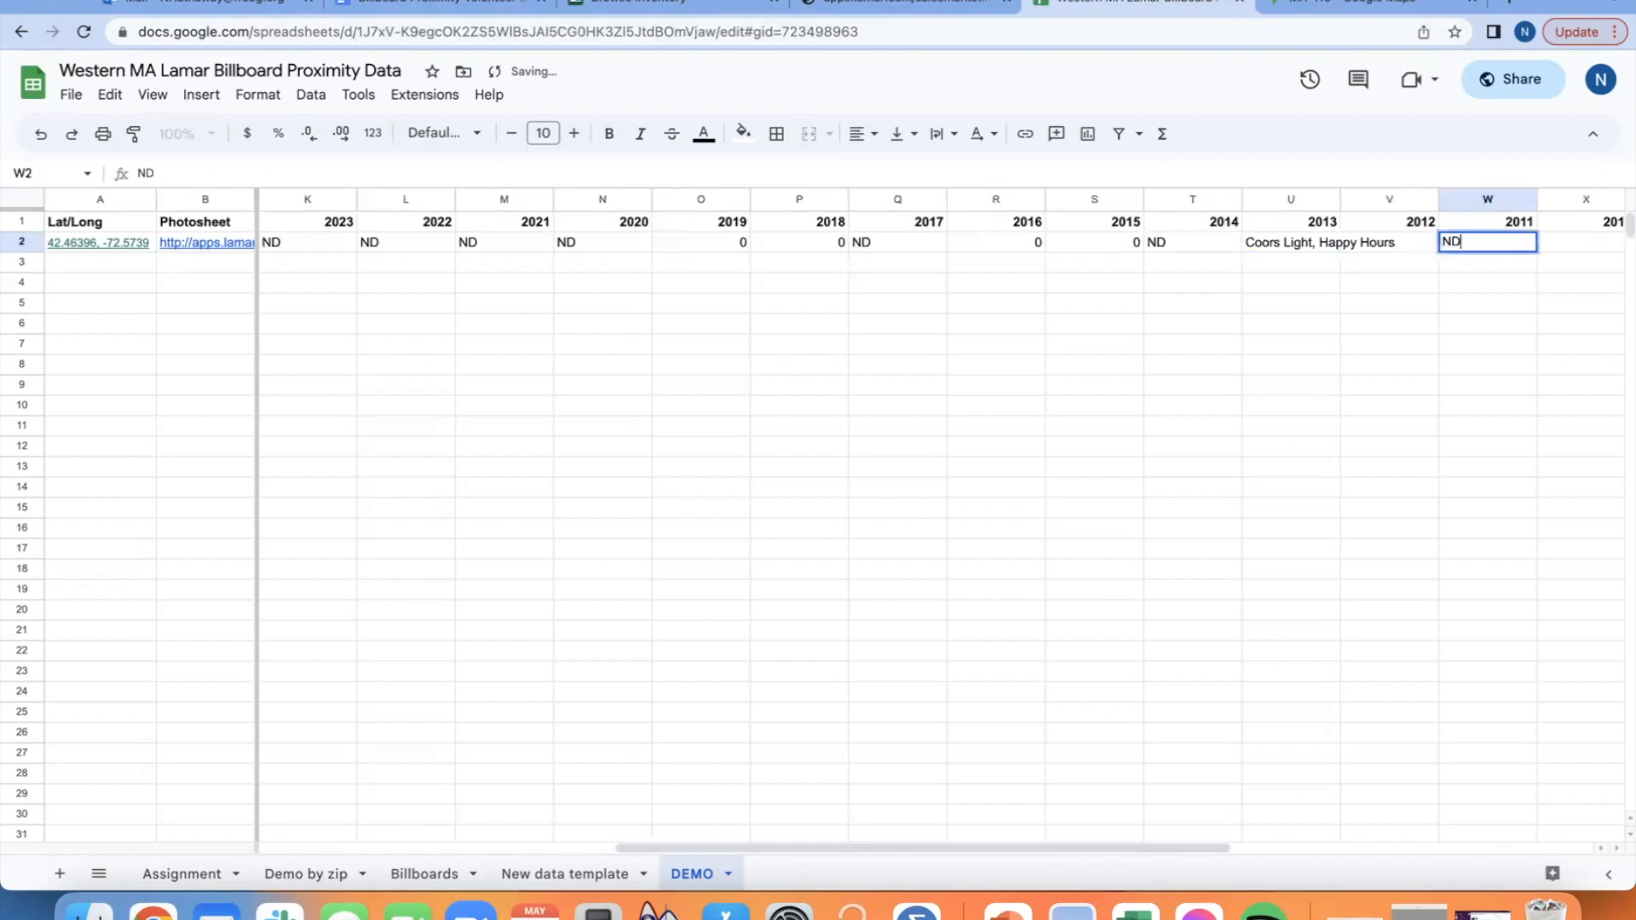
key("shift+Tab")
type("ND")
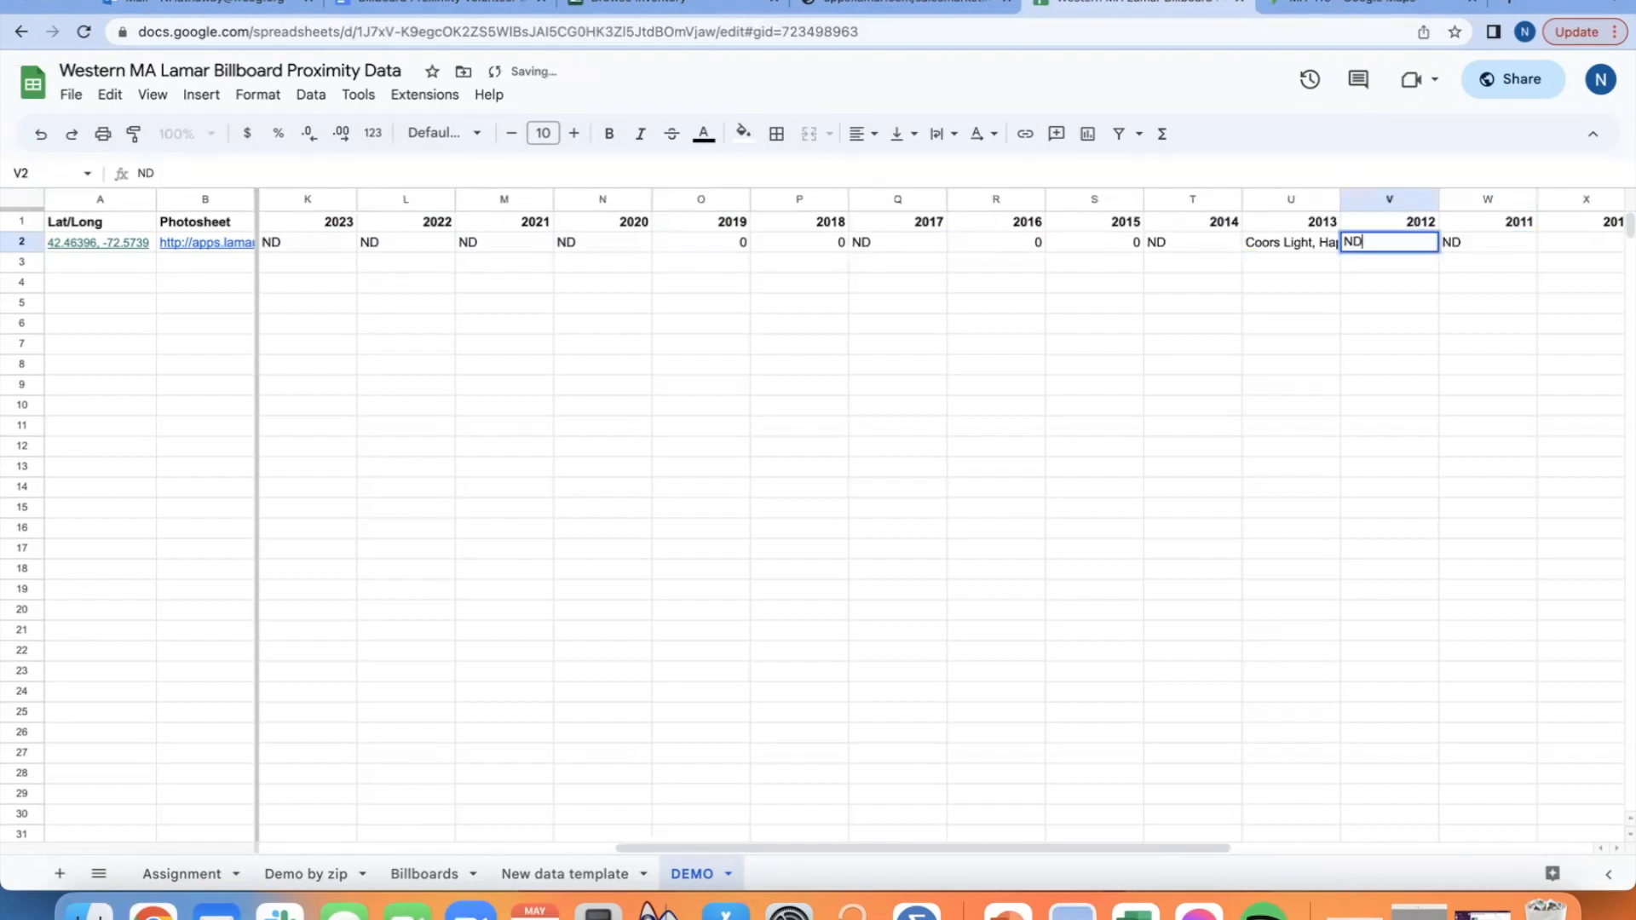
key("Tab")
- Enter ND for 2010, 2009 and 2007 and 0 for 2008 in the billboard's row
key("Tab")
type("ND")
key("Tab")
type("ND")
key("Tab")
type("0")
key("Tab")
type("ND")
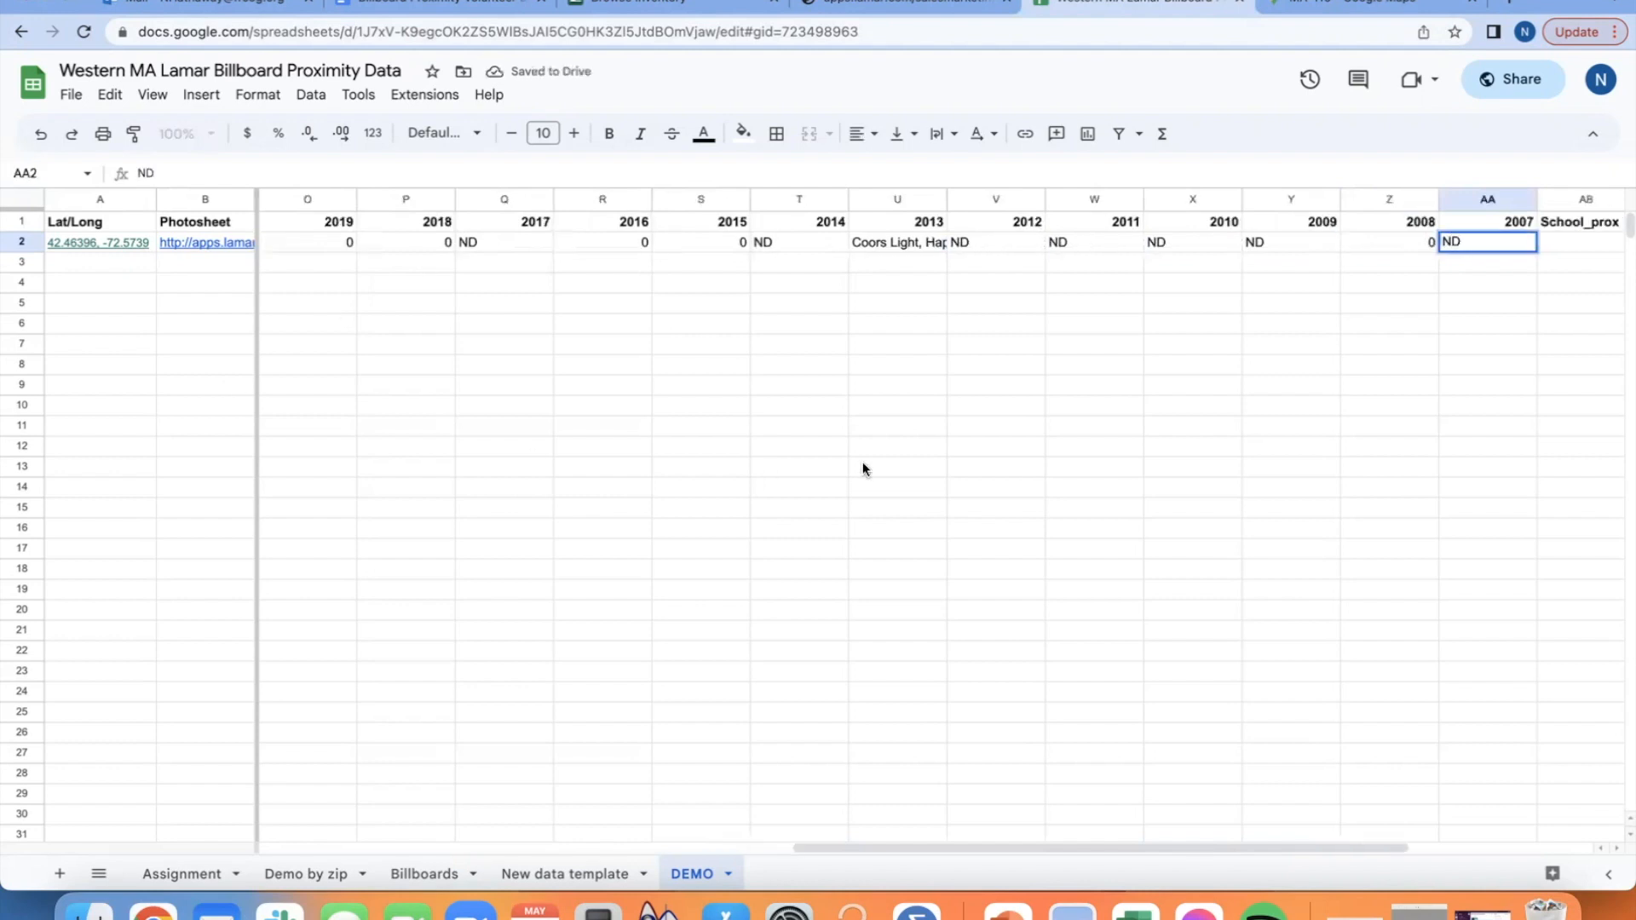
left_click(863, 462)
scroll(790, 385, "left", 5)
scroll(790, 381, "left", 2)
right_click(789, 382)
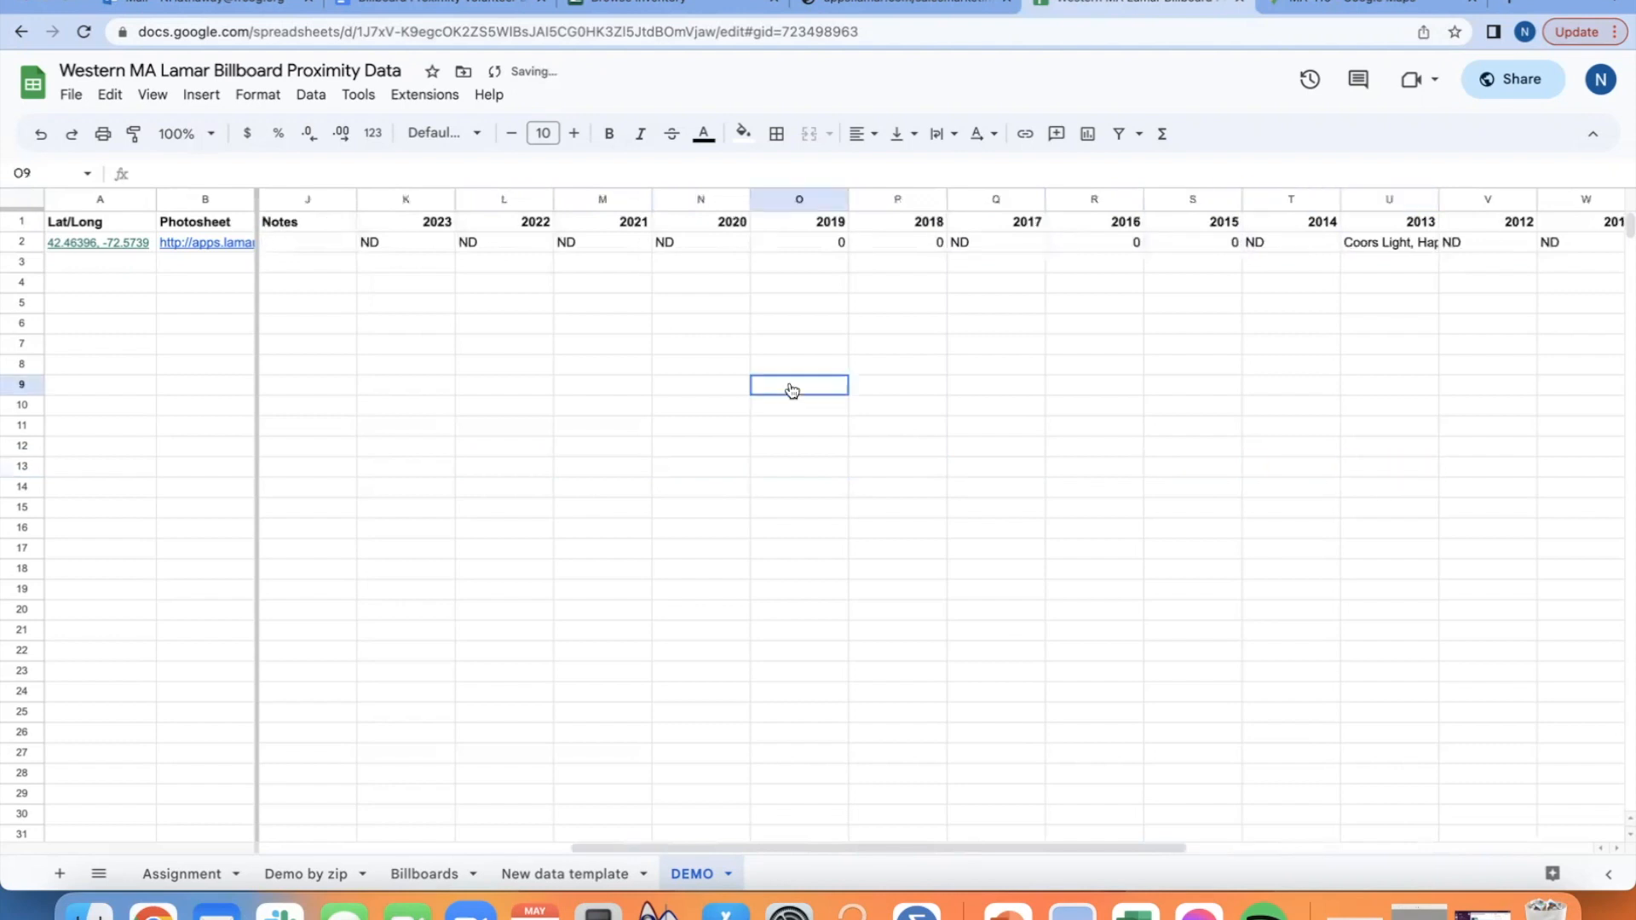
left_click(619, 374)
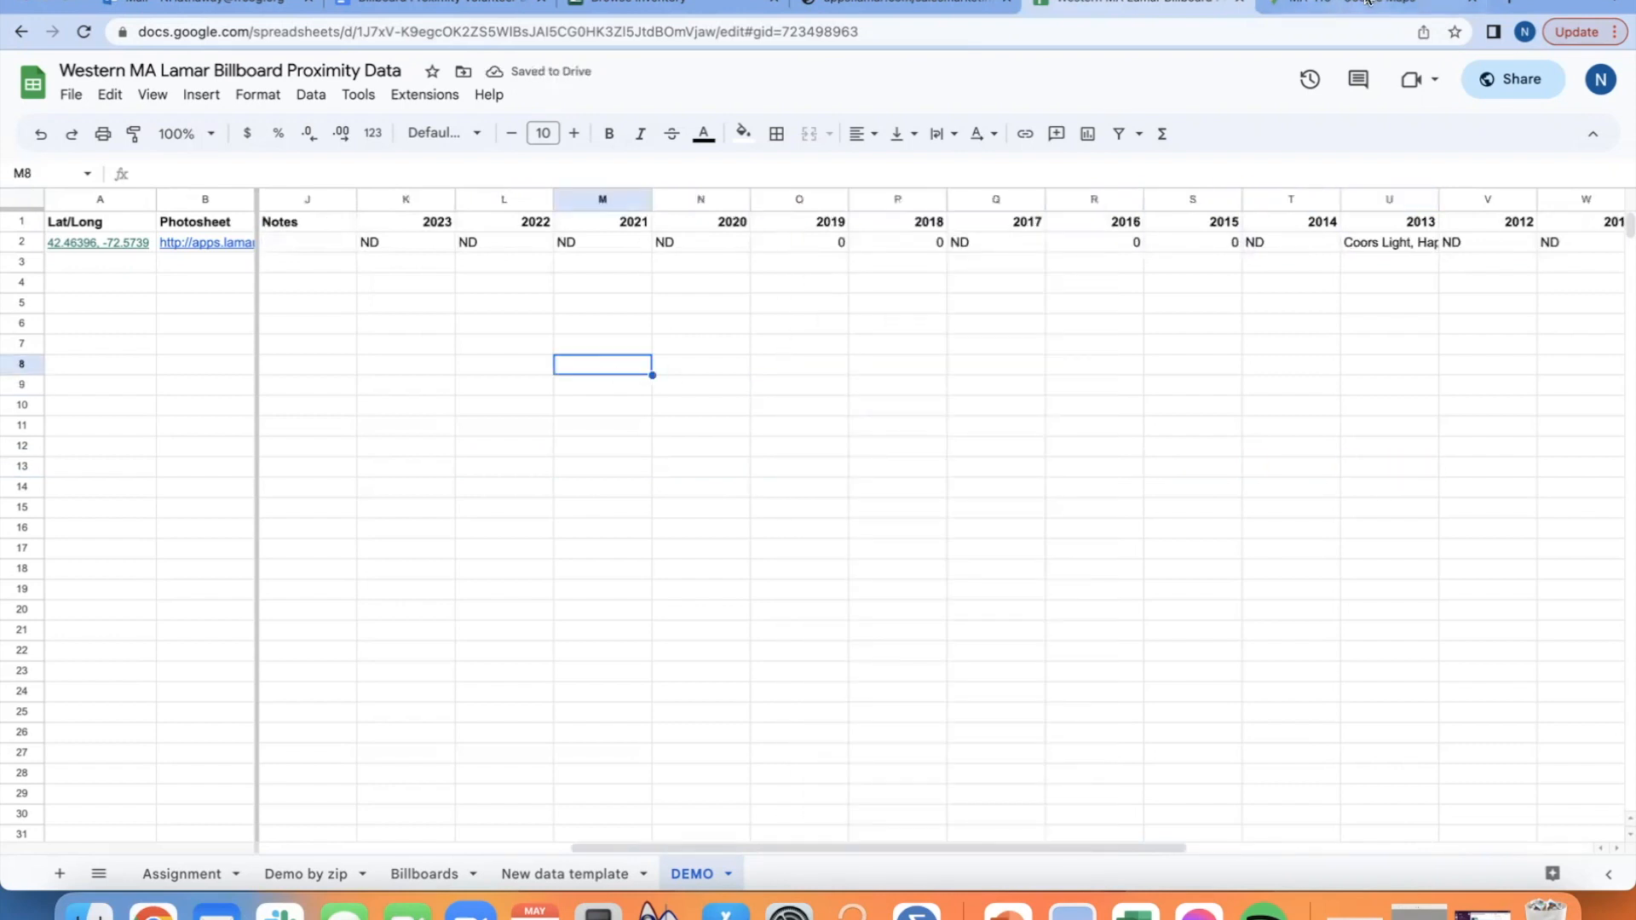
- Return to the Street View imagery and look around the billboard's surroundings for nearby landmarks
left_click(1340, 7)
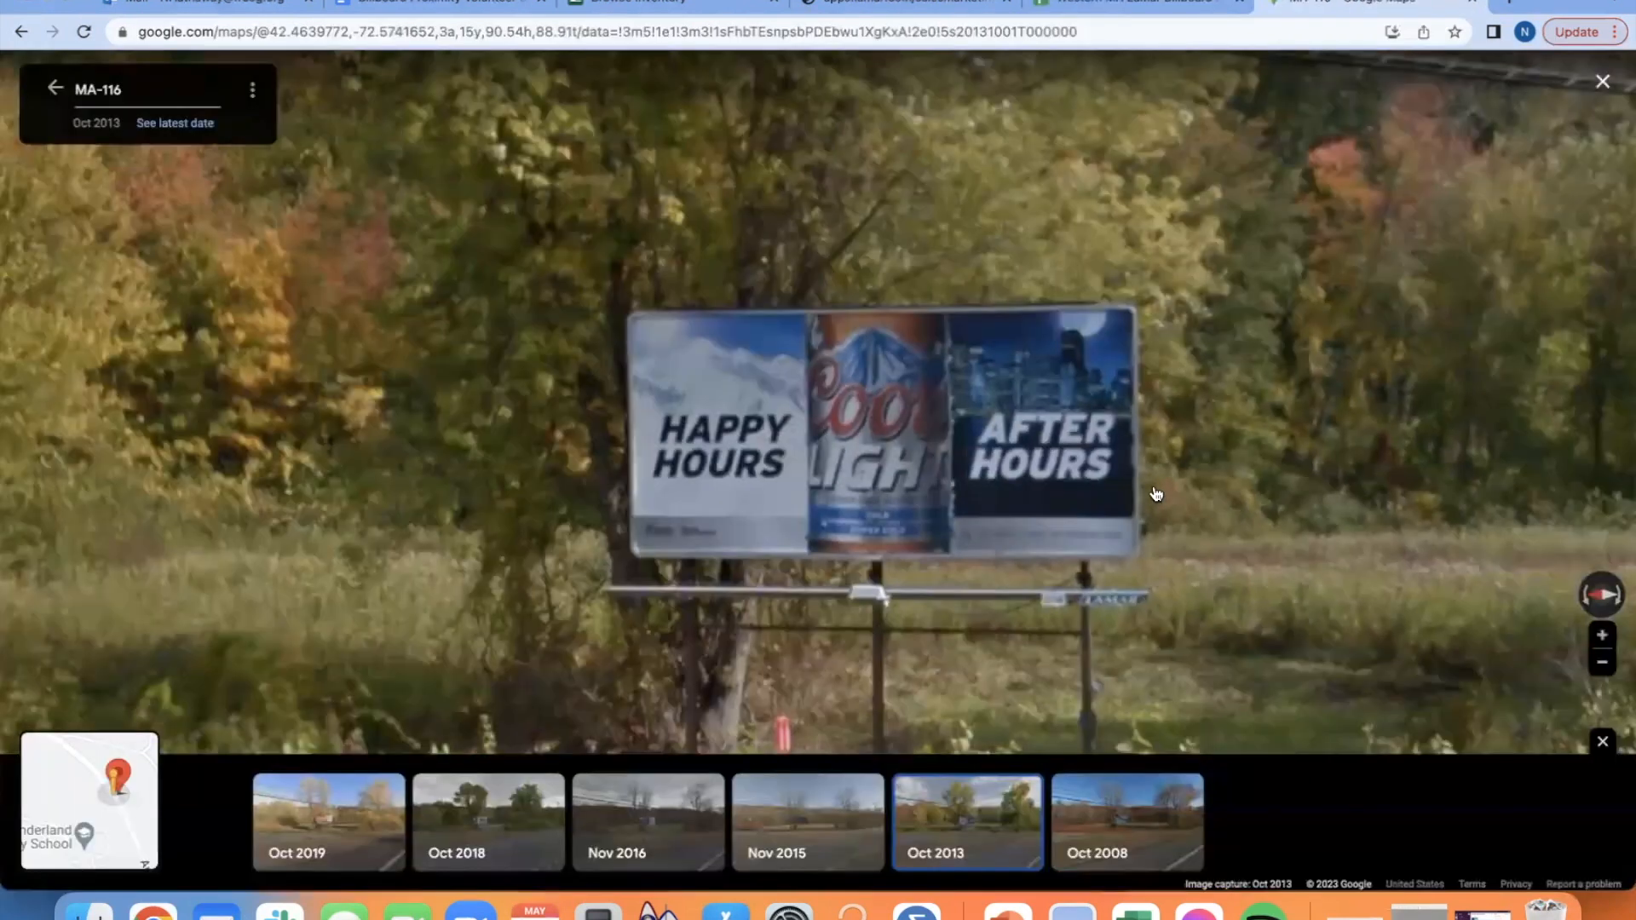
scroll(1184, 528, "down", 5)
left_click_drag(1153, 514, 954, 467)
left_click_drag(1189, 494, 397, 456)
left_click_drag(1177, 499, 441, 440)
left_click_drag(1284, 456, 655, 456)
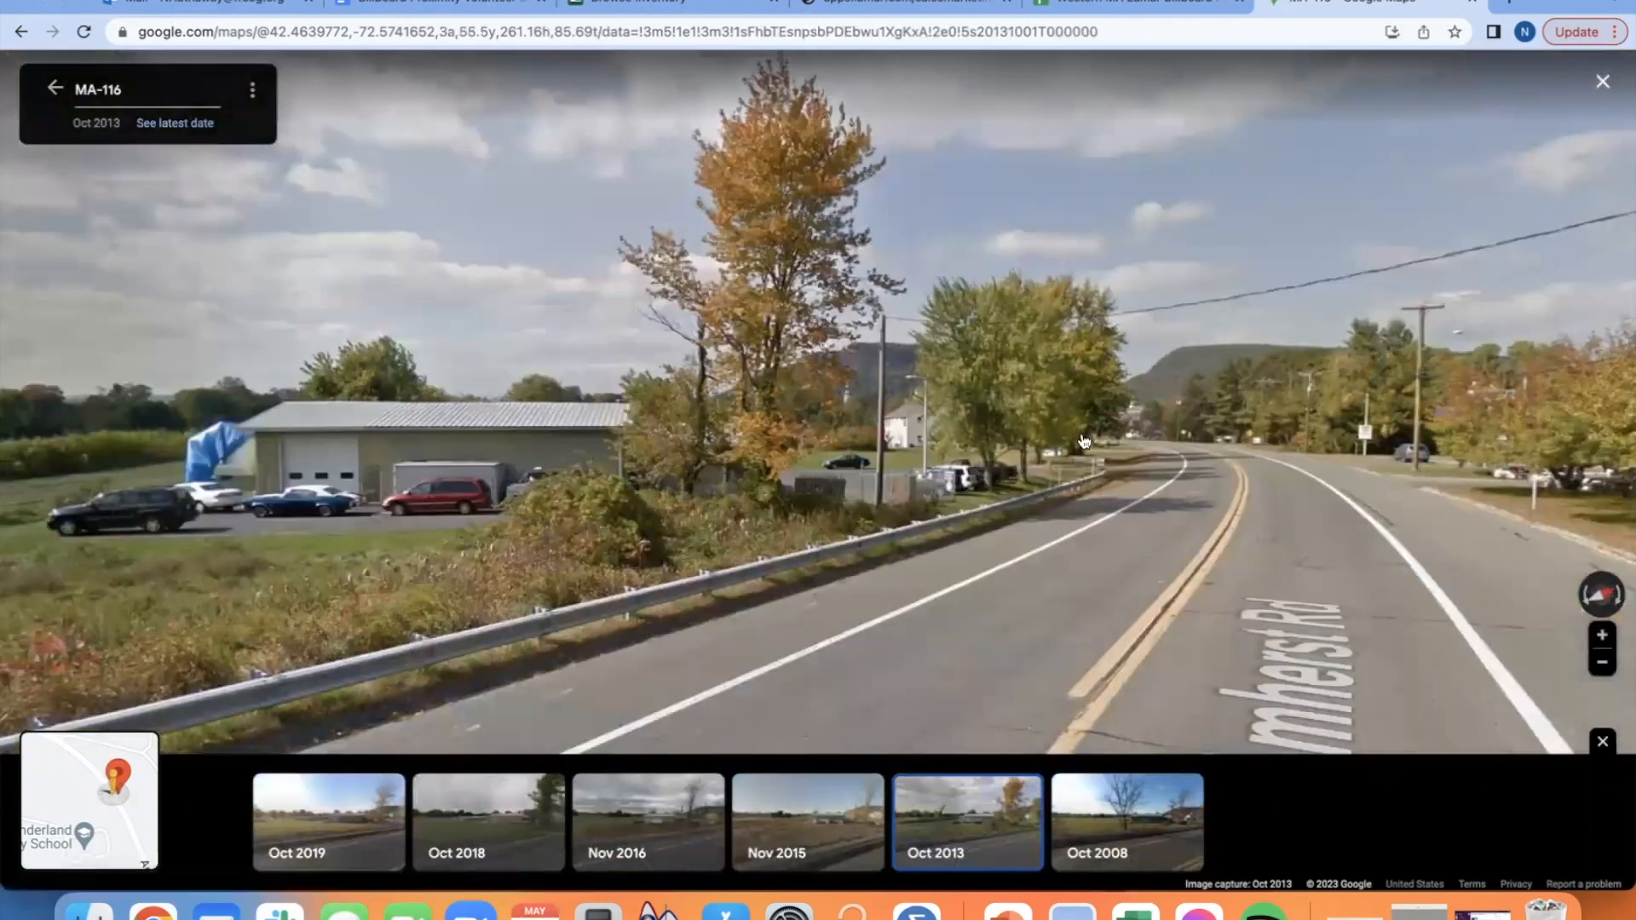
left_click_drag(1321, 504, 1078, 512)
- Move along Amherst Rd in Street View and examine the roadside businesses, enlarging the sign beside the green building
left_click(903, 529)
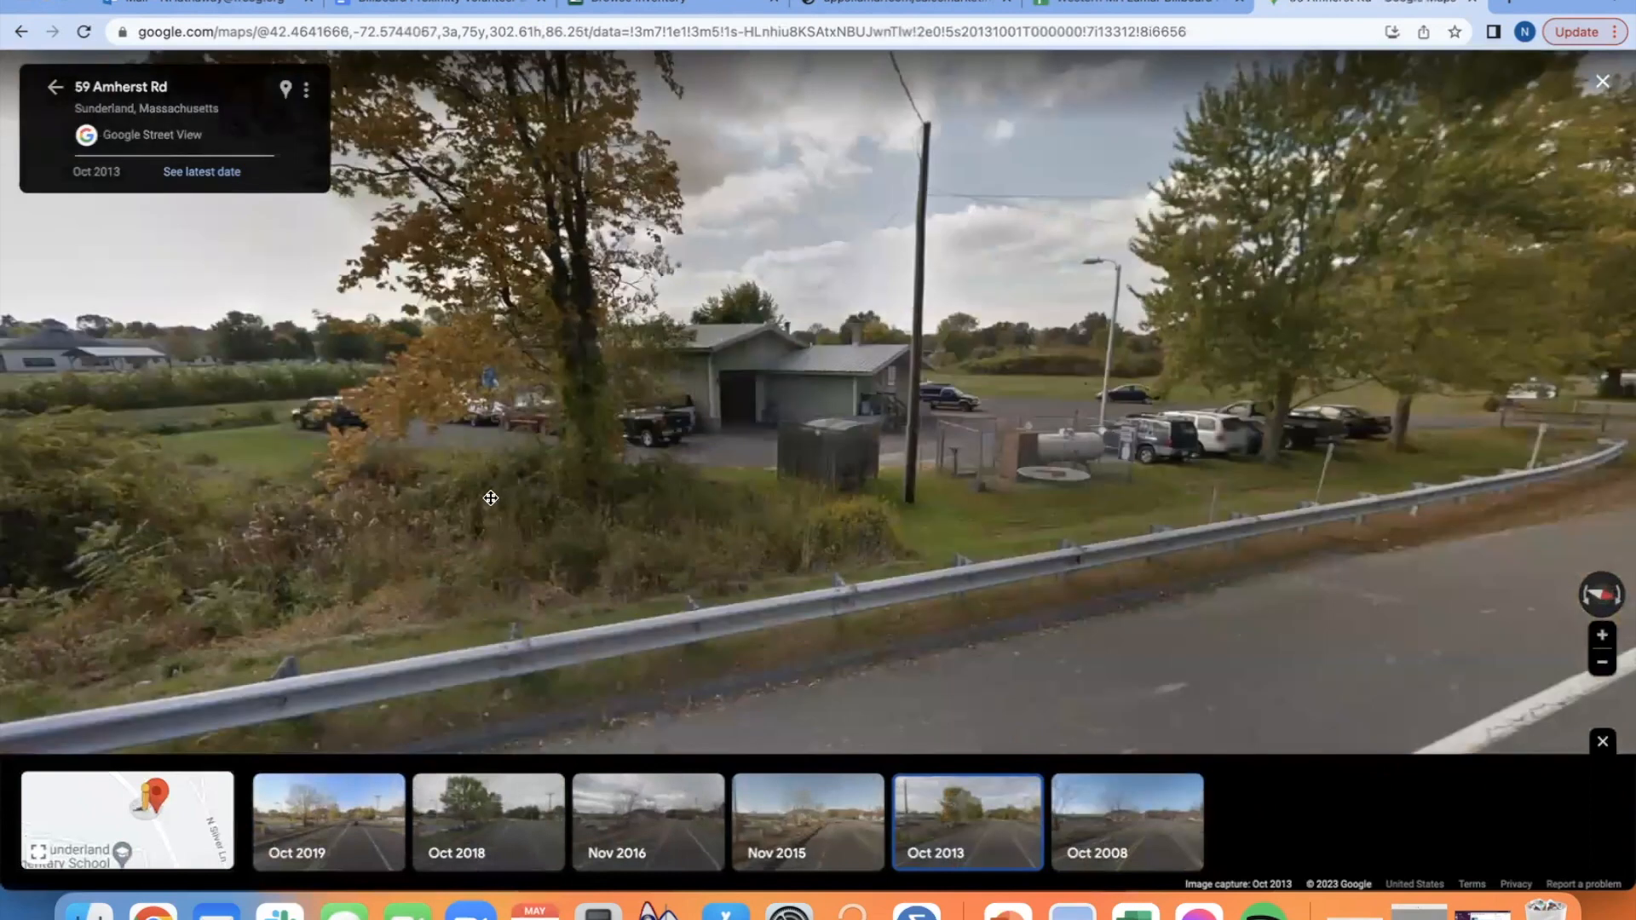
left_click_drag(490, 499, 484, 499)
left_click_drag(1354, 468, 706, 483)
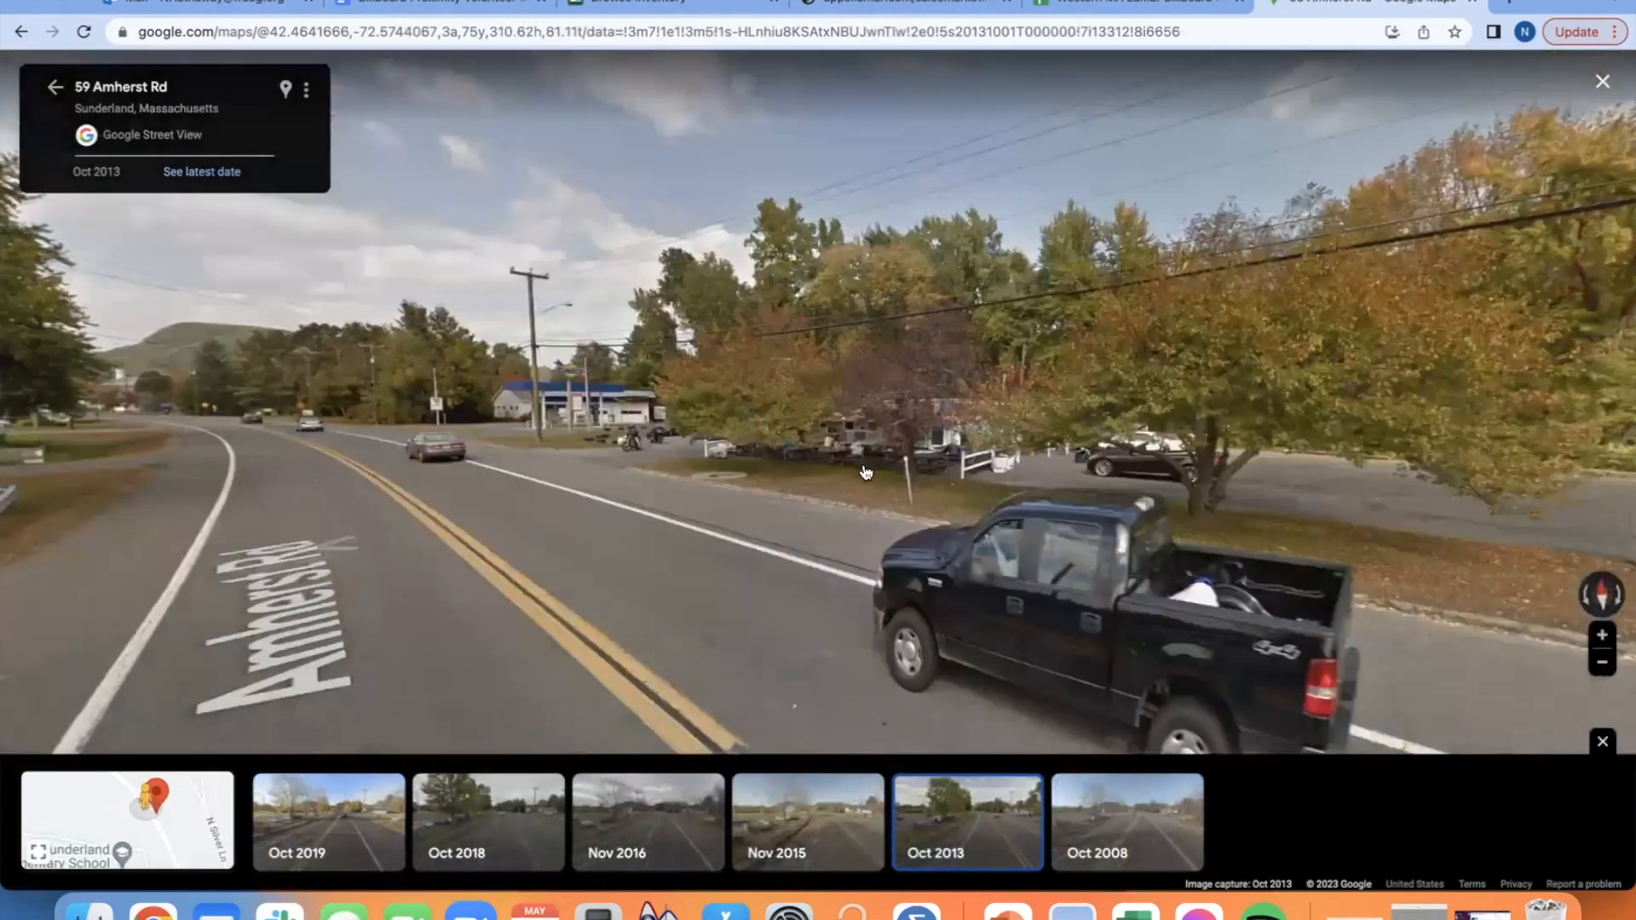
left_click(682, 473)
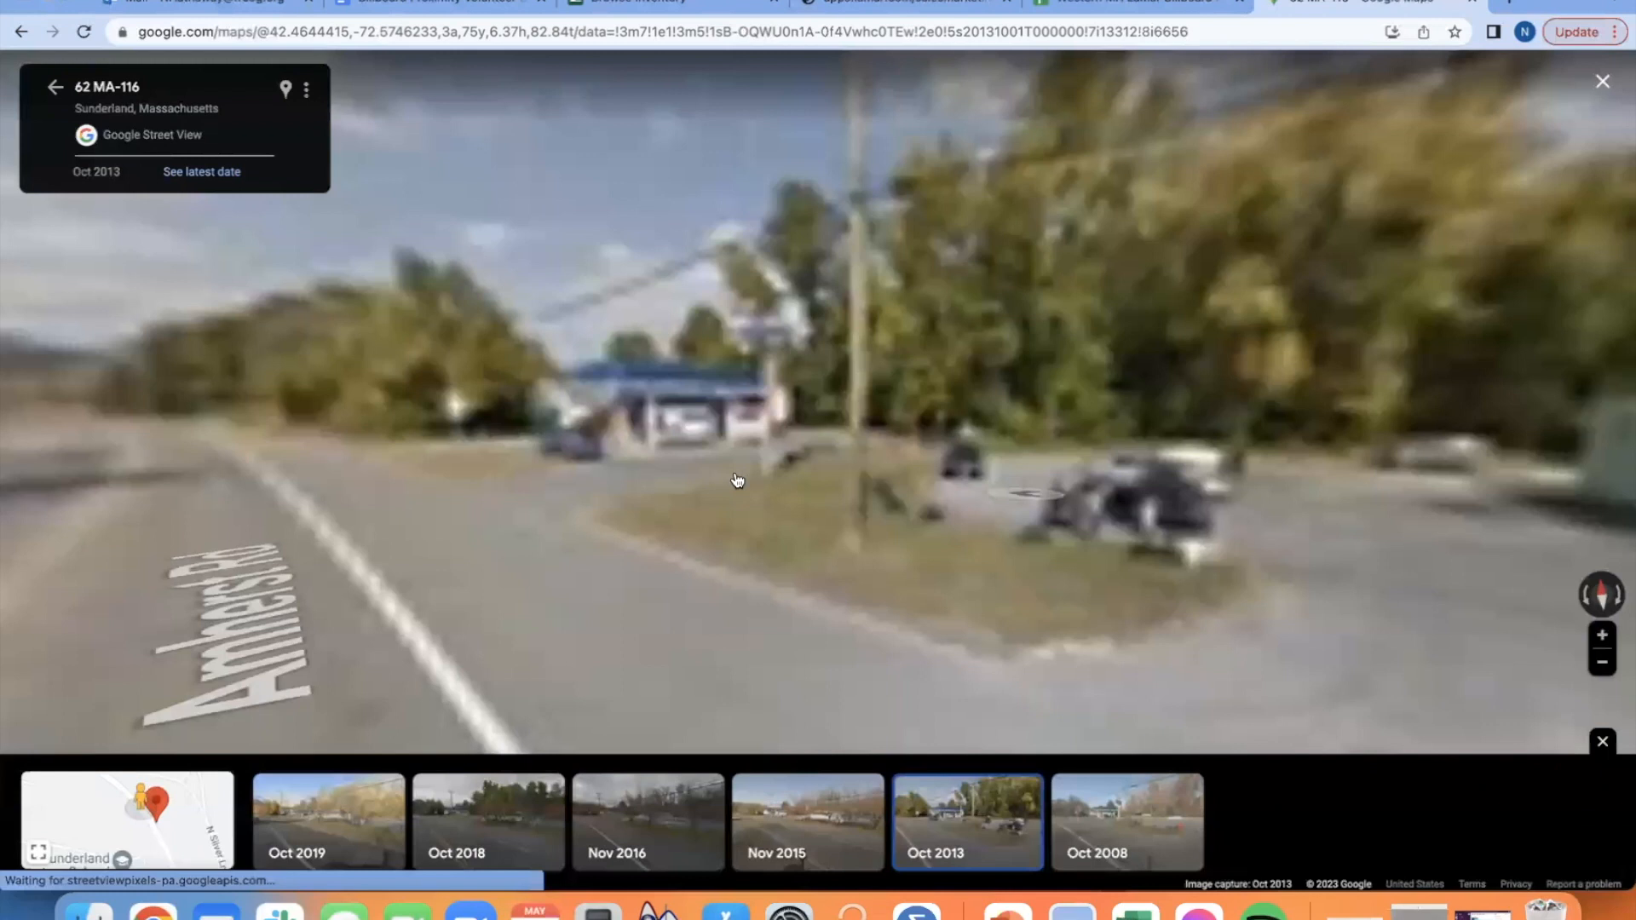
left_click_drag(901, 420, 563, 507)
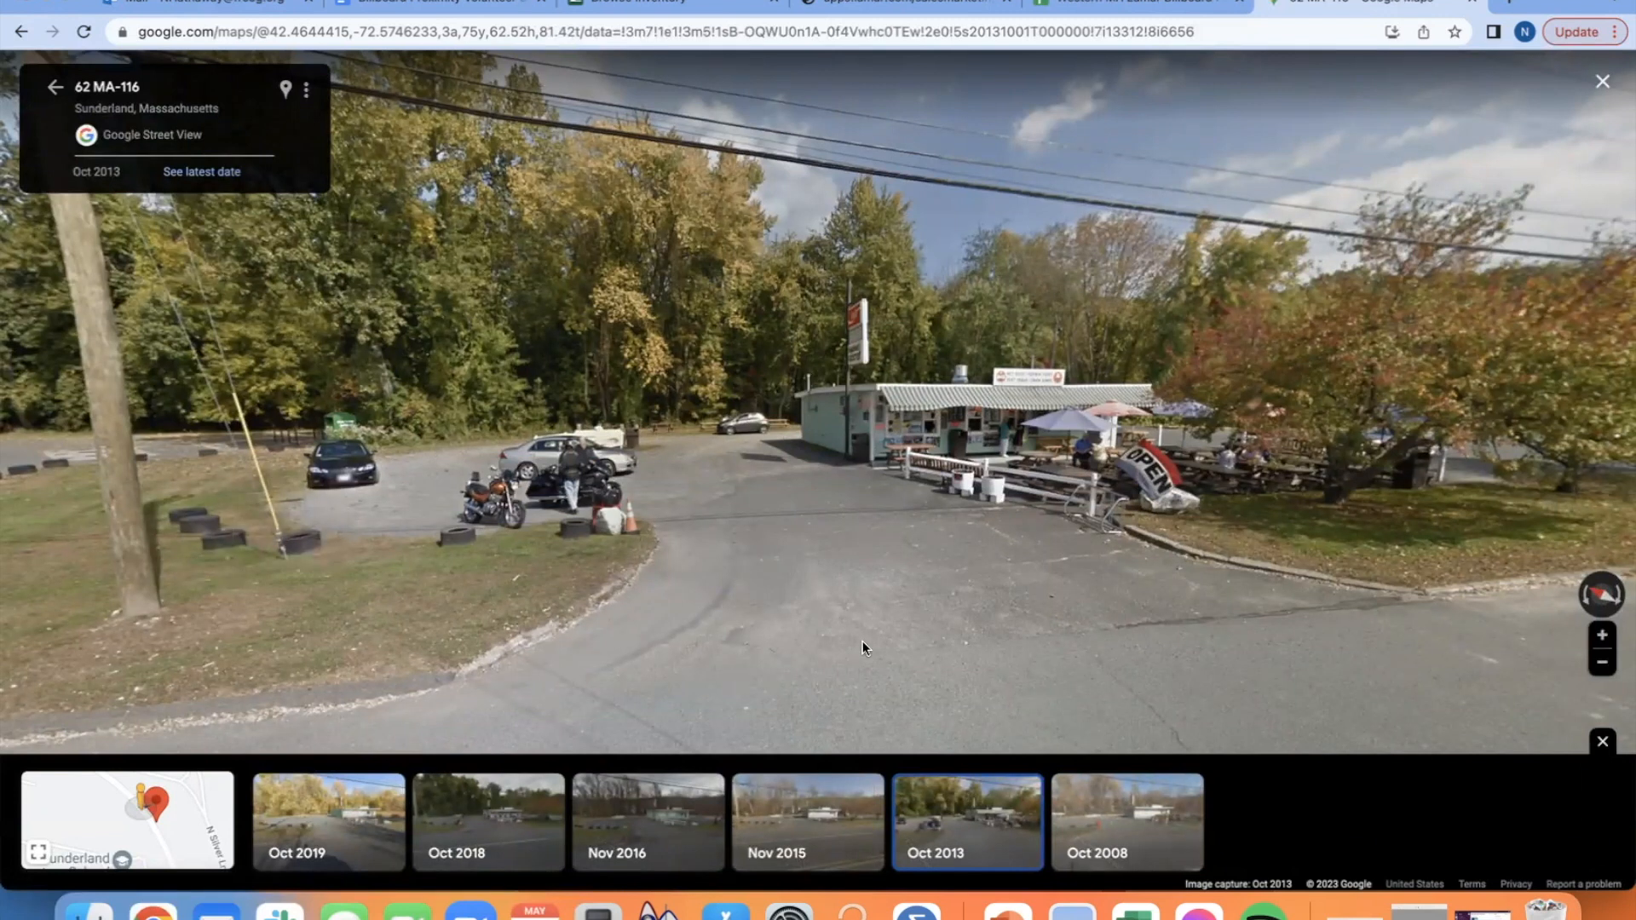
left_click_drag(191, 709, 845, 678)
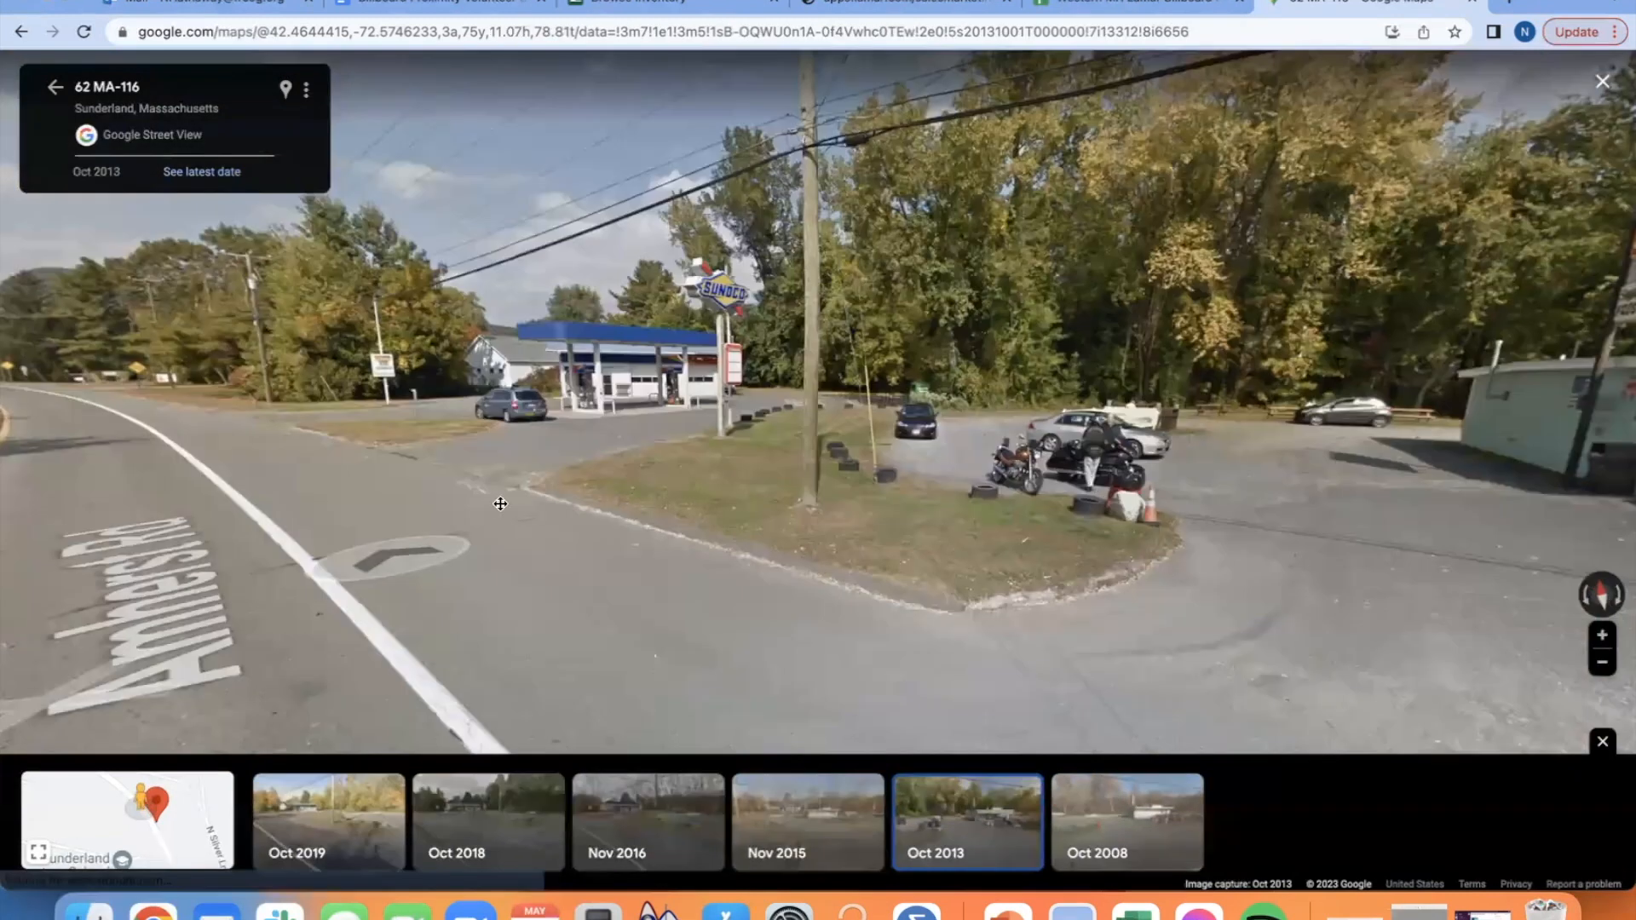
left_click(497, 507)
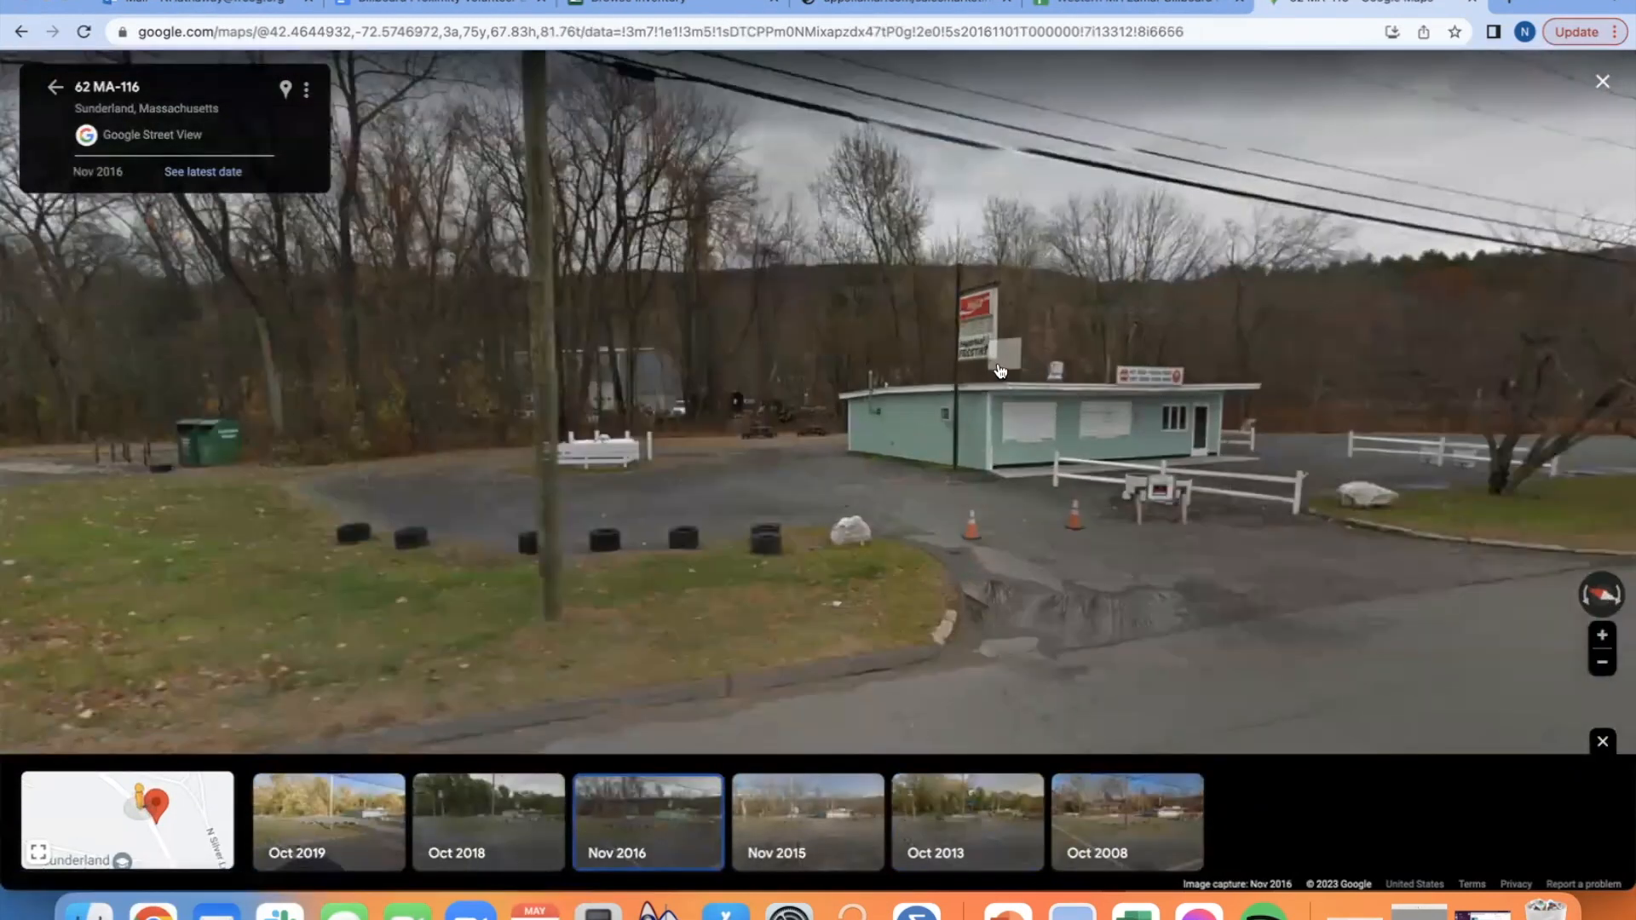
scroll(1000, 370, "up", 5)
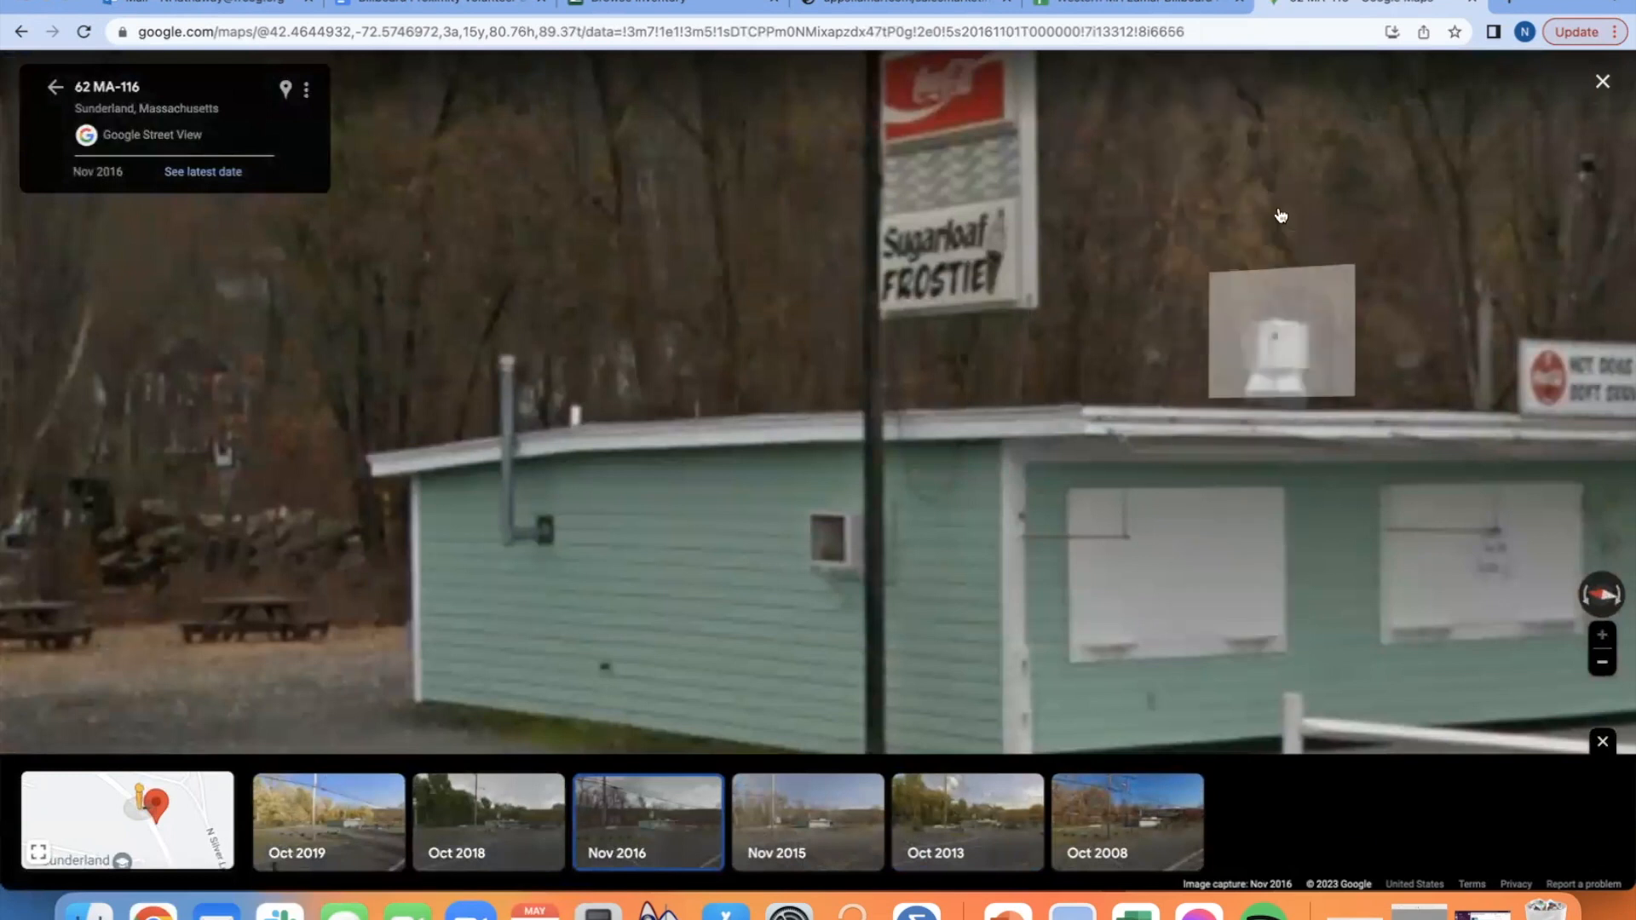
- Return to the DEMO sheet and read the full Lamar label of the Sunderland billboard
left_click(1133, 5)
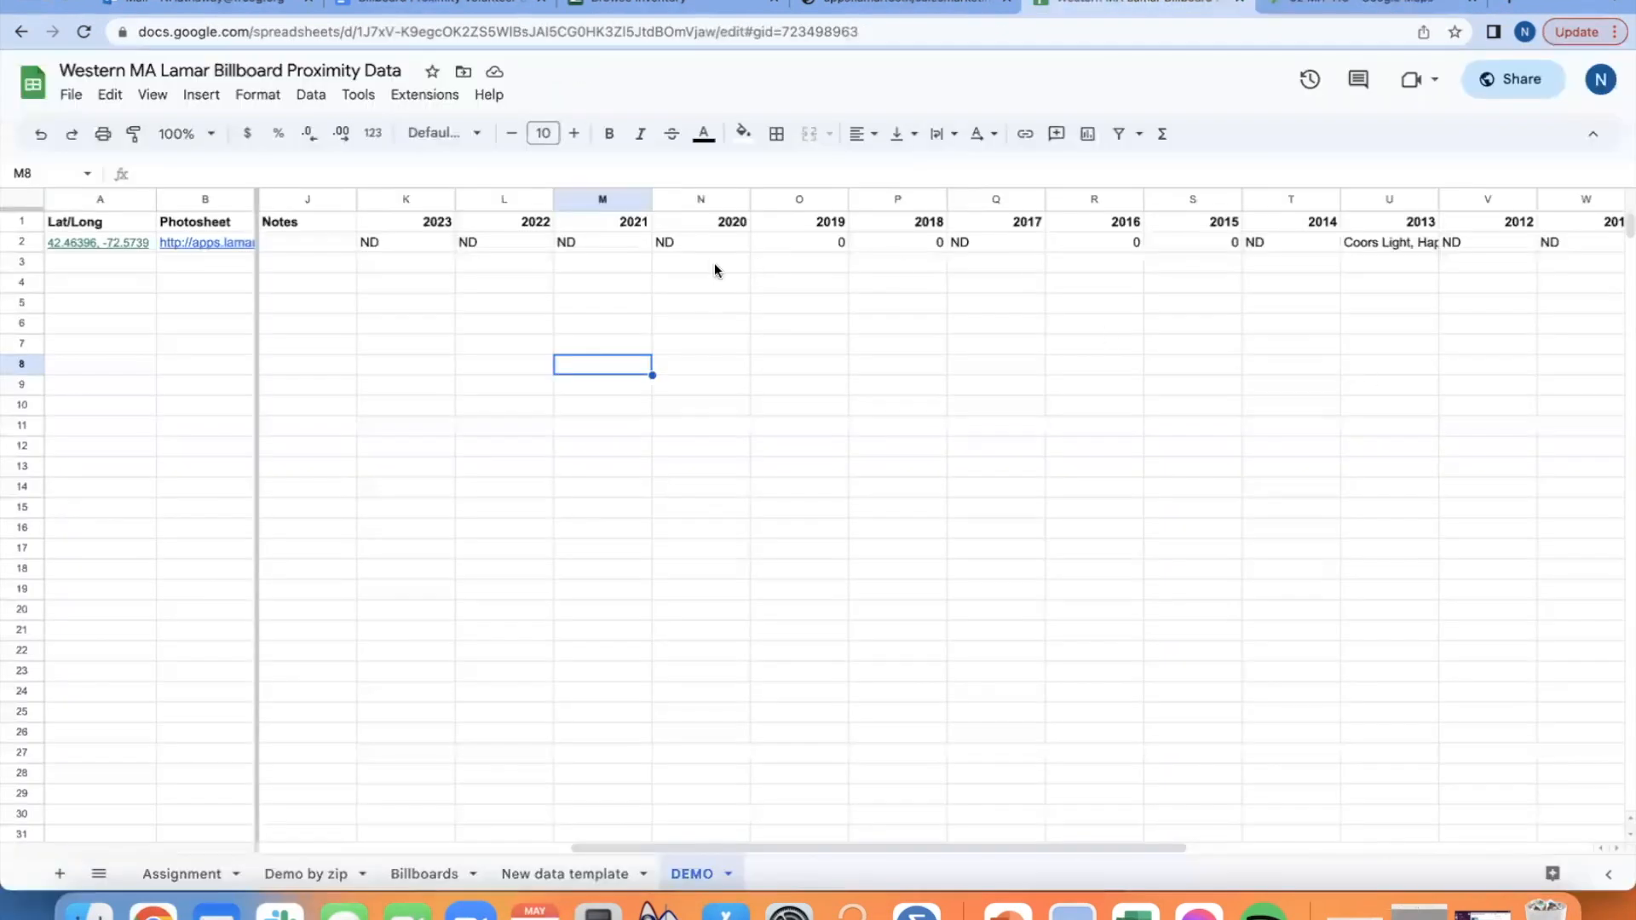
scroll(714, 262, "left", 5)
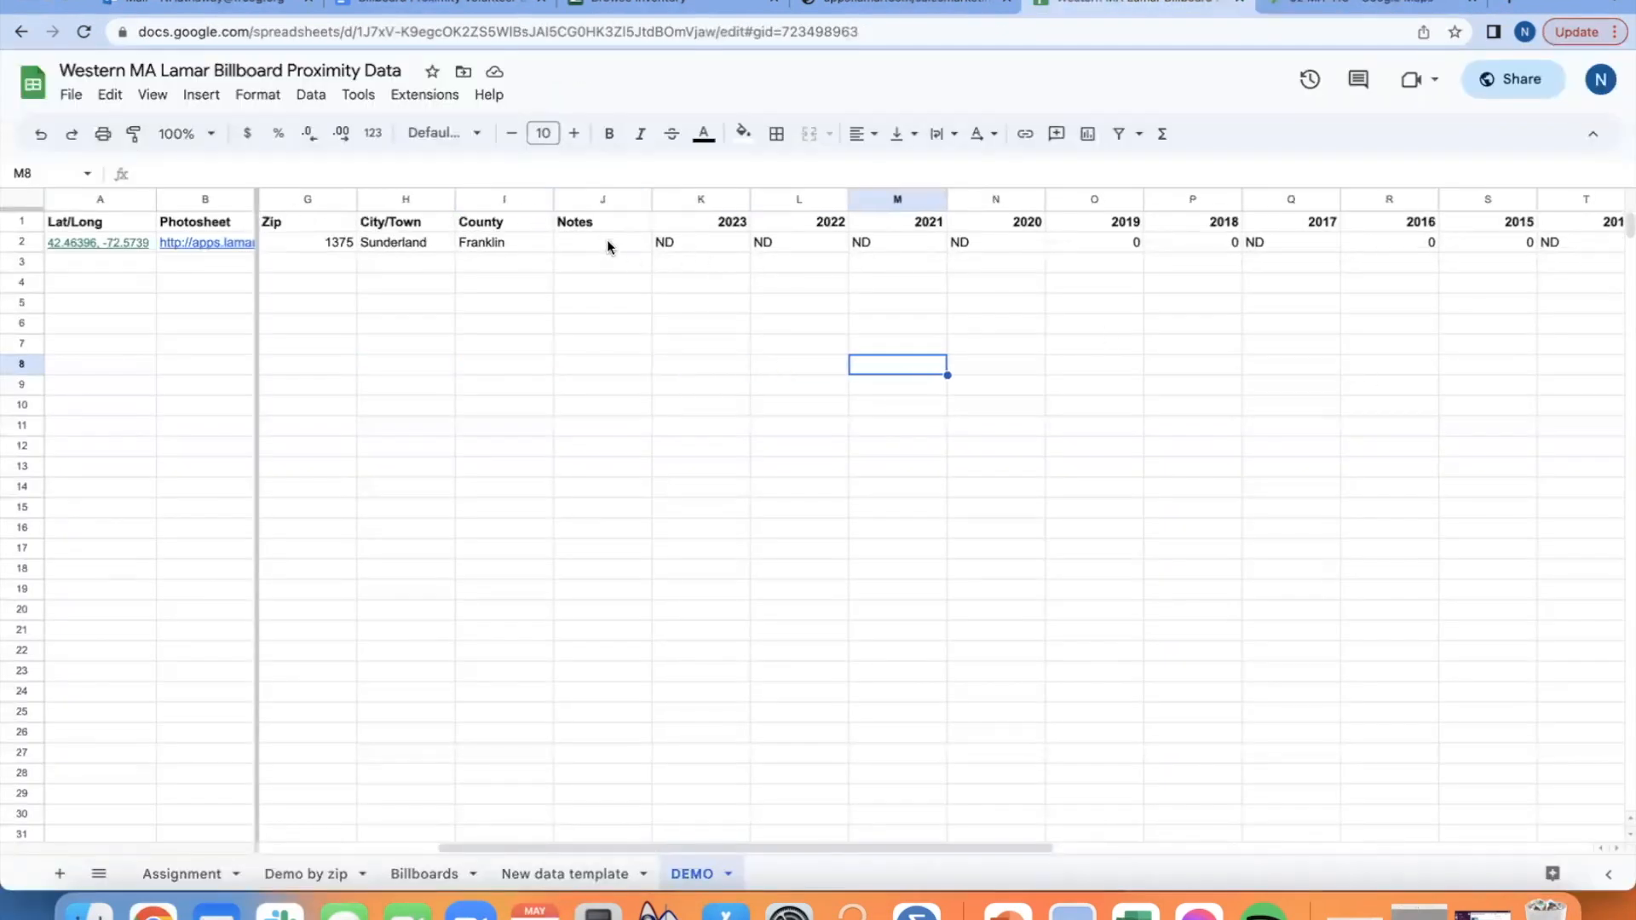
scroll(607, 246, "left", 5)
scroll(608, 246, "down", 3)
scroll(529, 282, "up", 2)
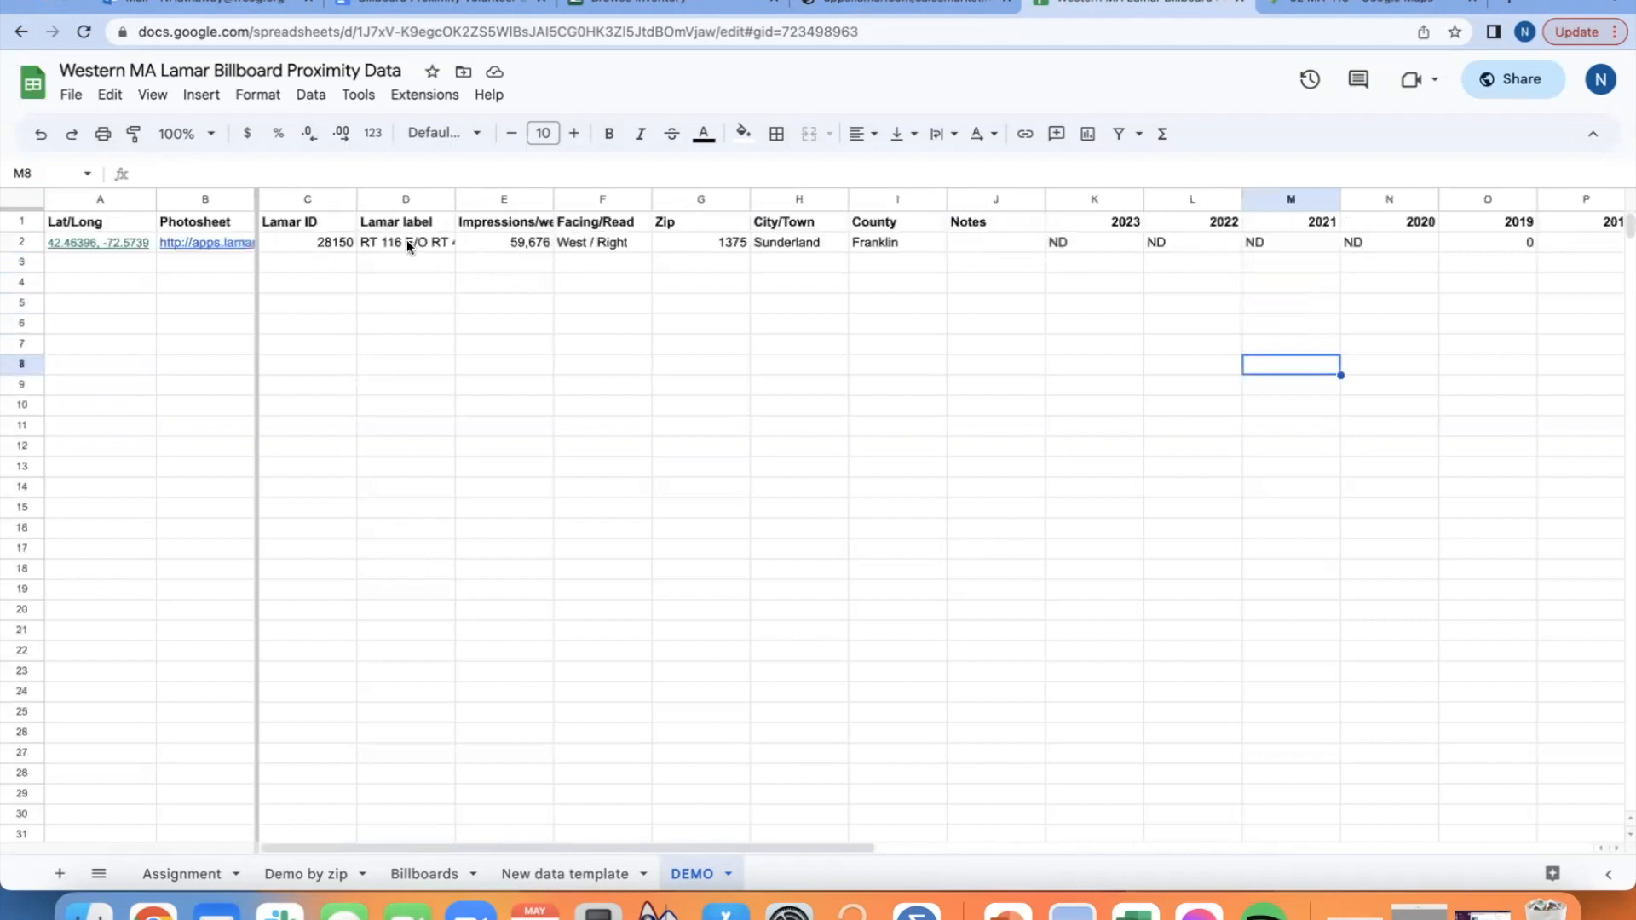
left_click(407, 244)
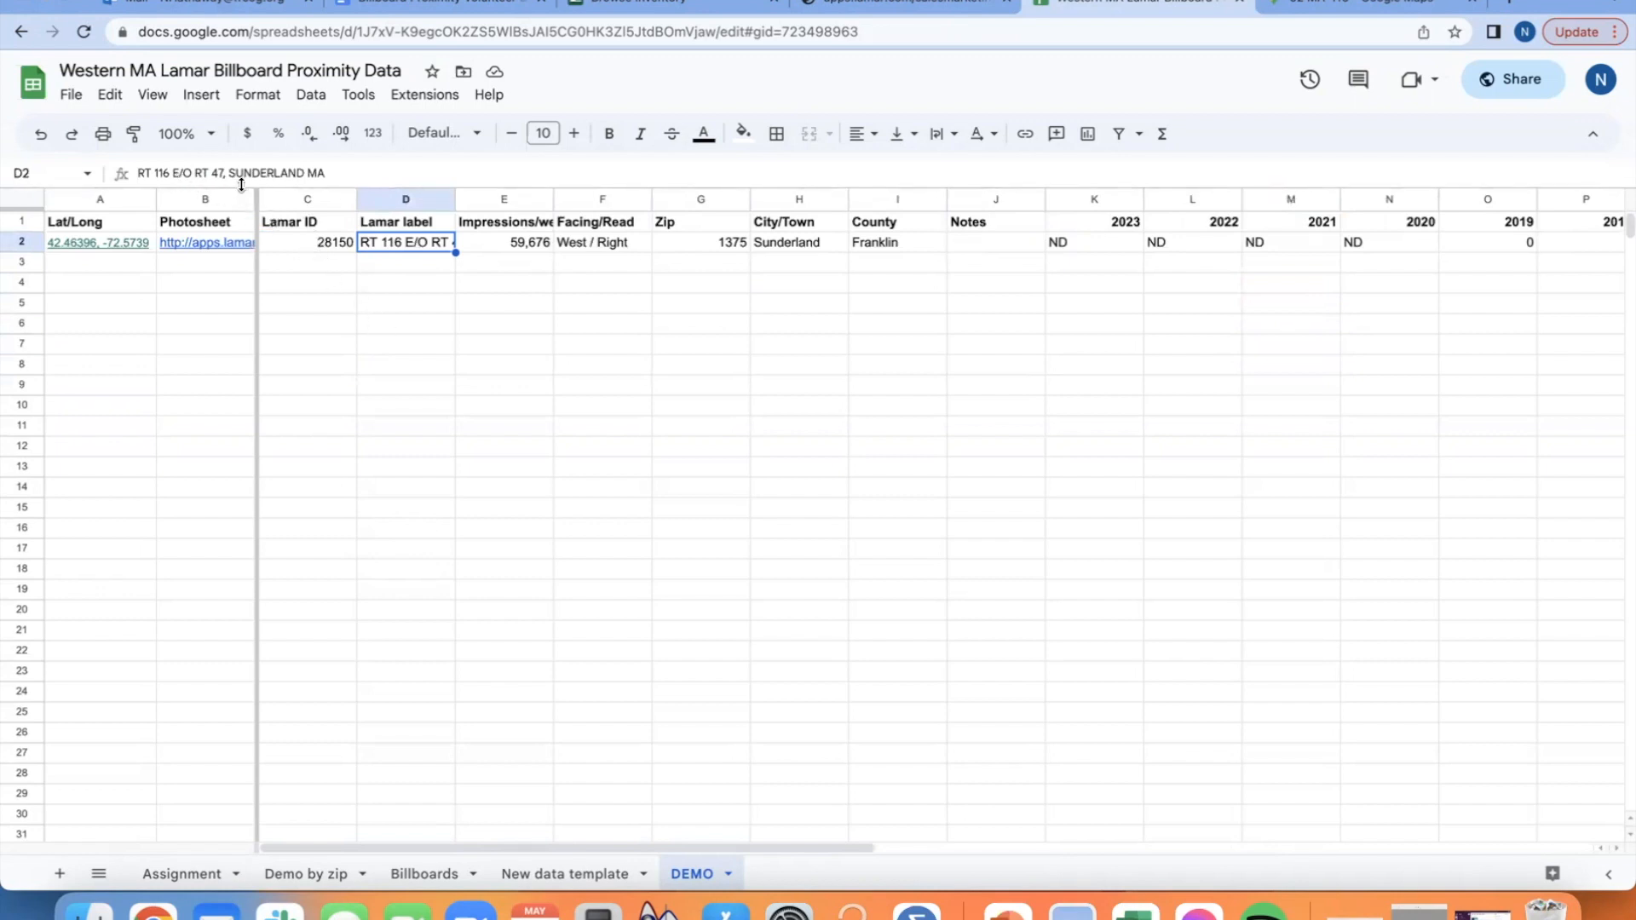
- Enter "Parking lot of Sugarloaf Frostie" as the note in the Sunderland billboard's row
left_click(970, 250)
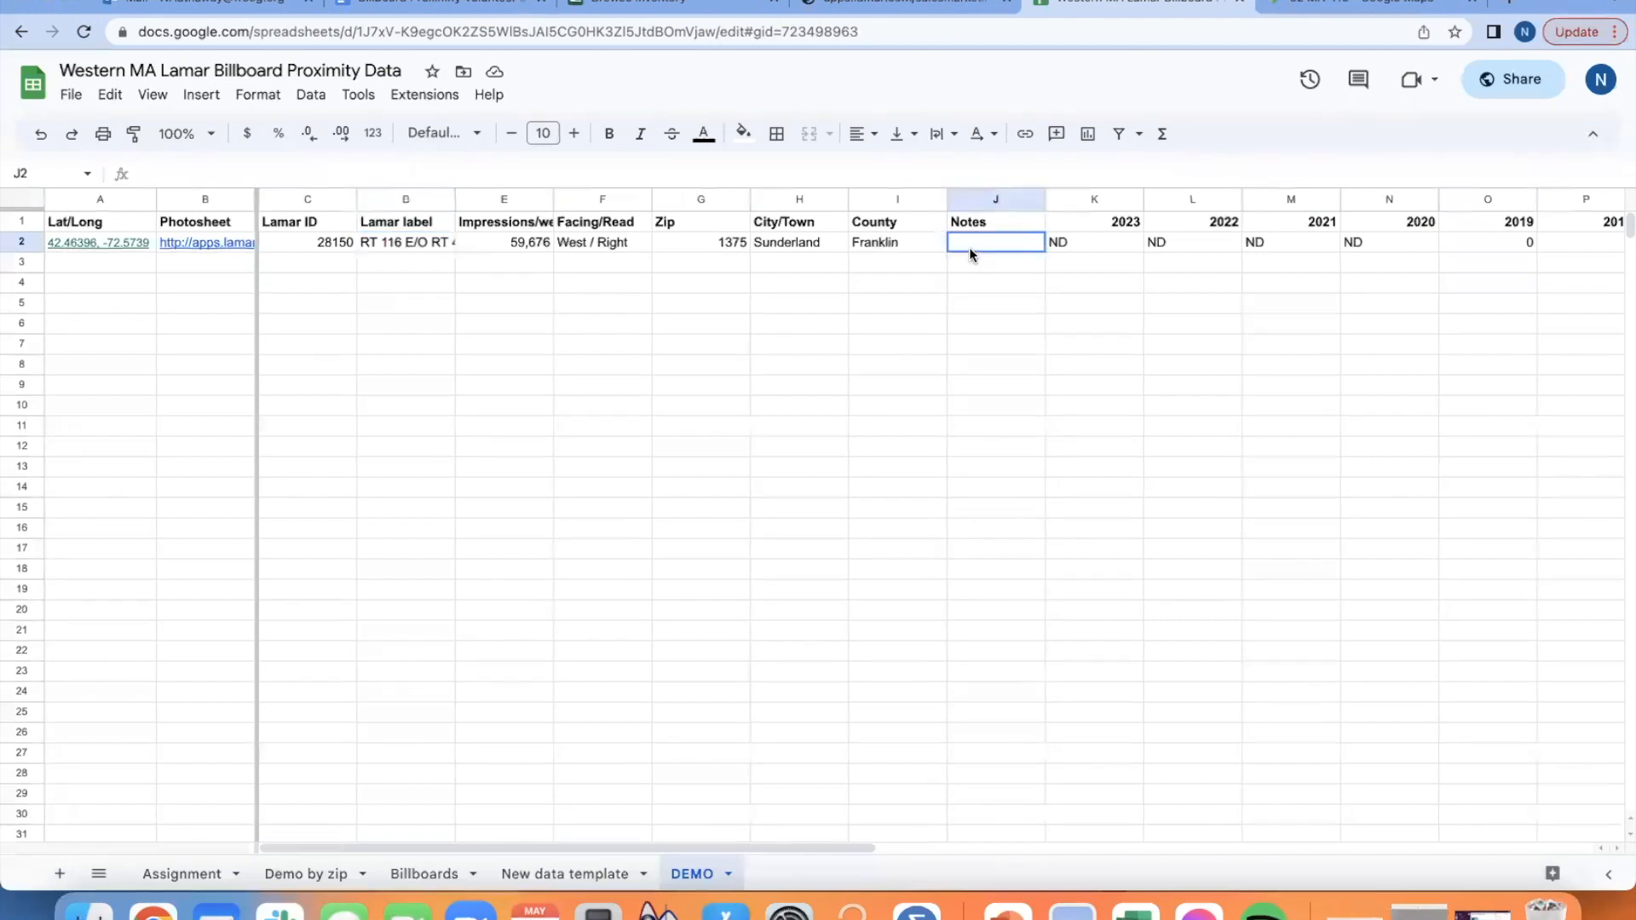
type("Parking lot o")
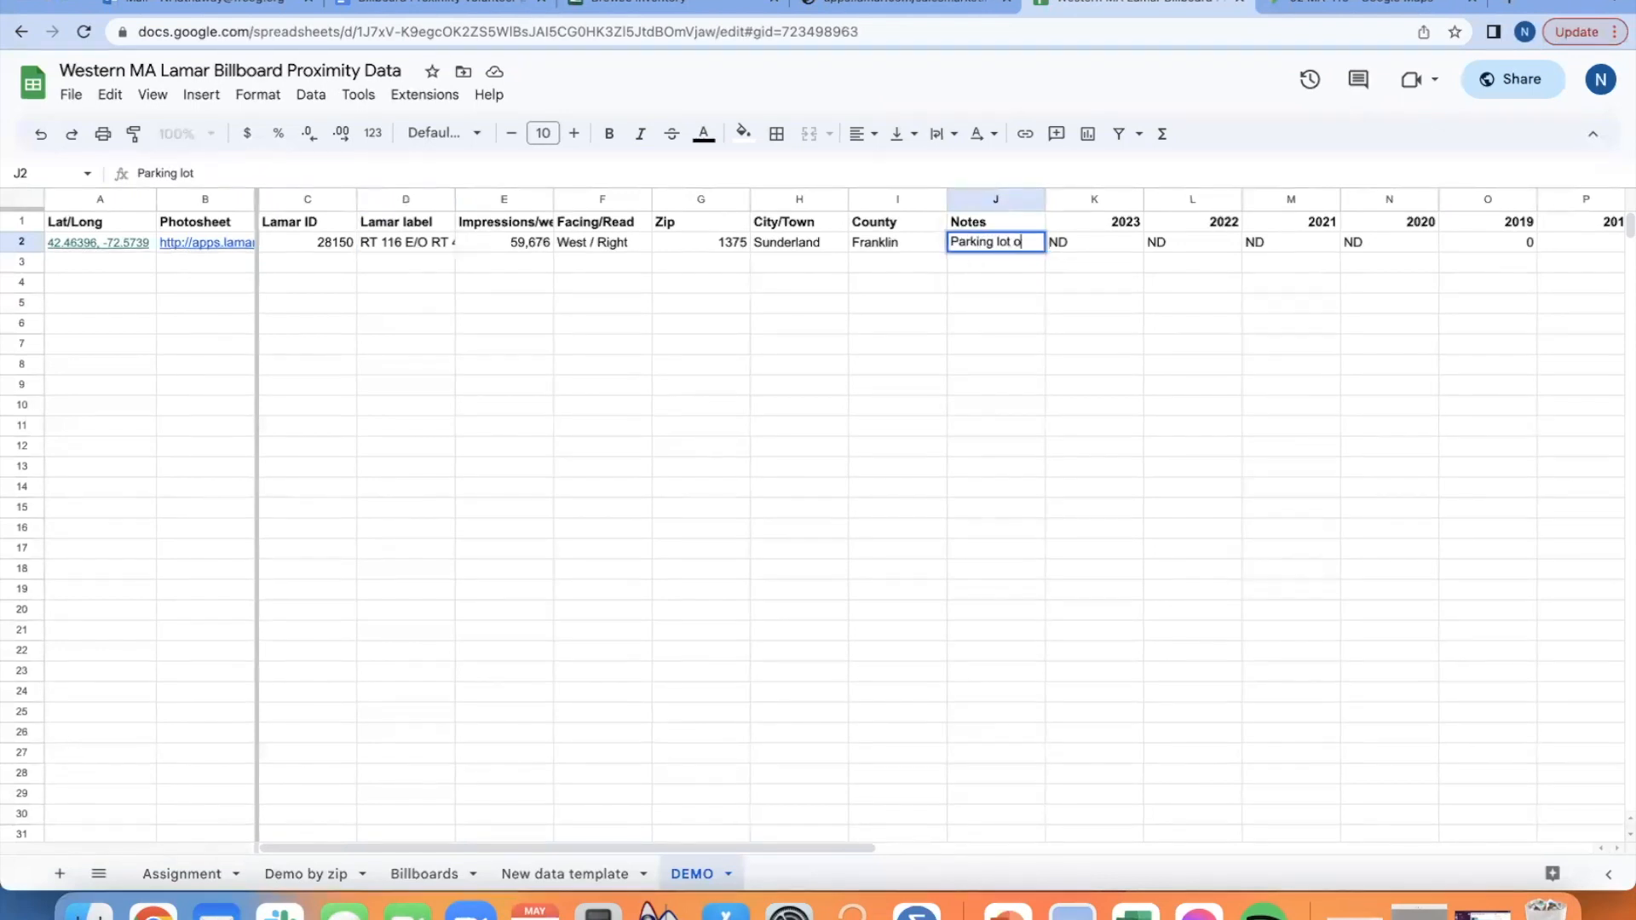
type("f Sugarloaf Frostie")
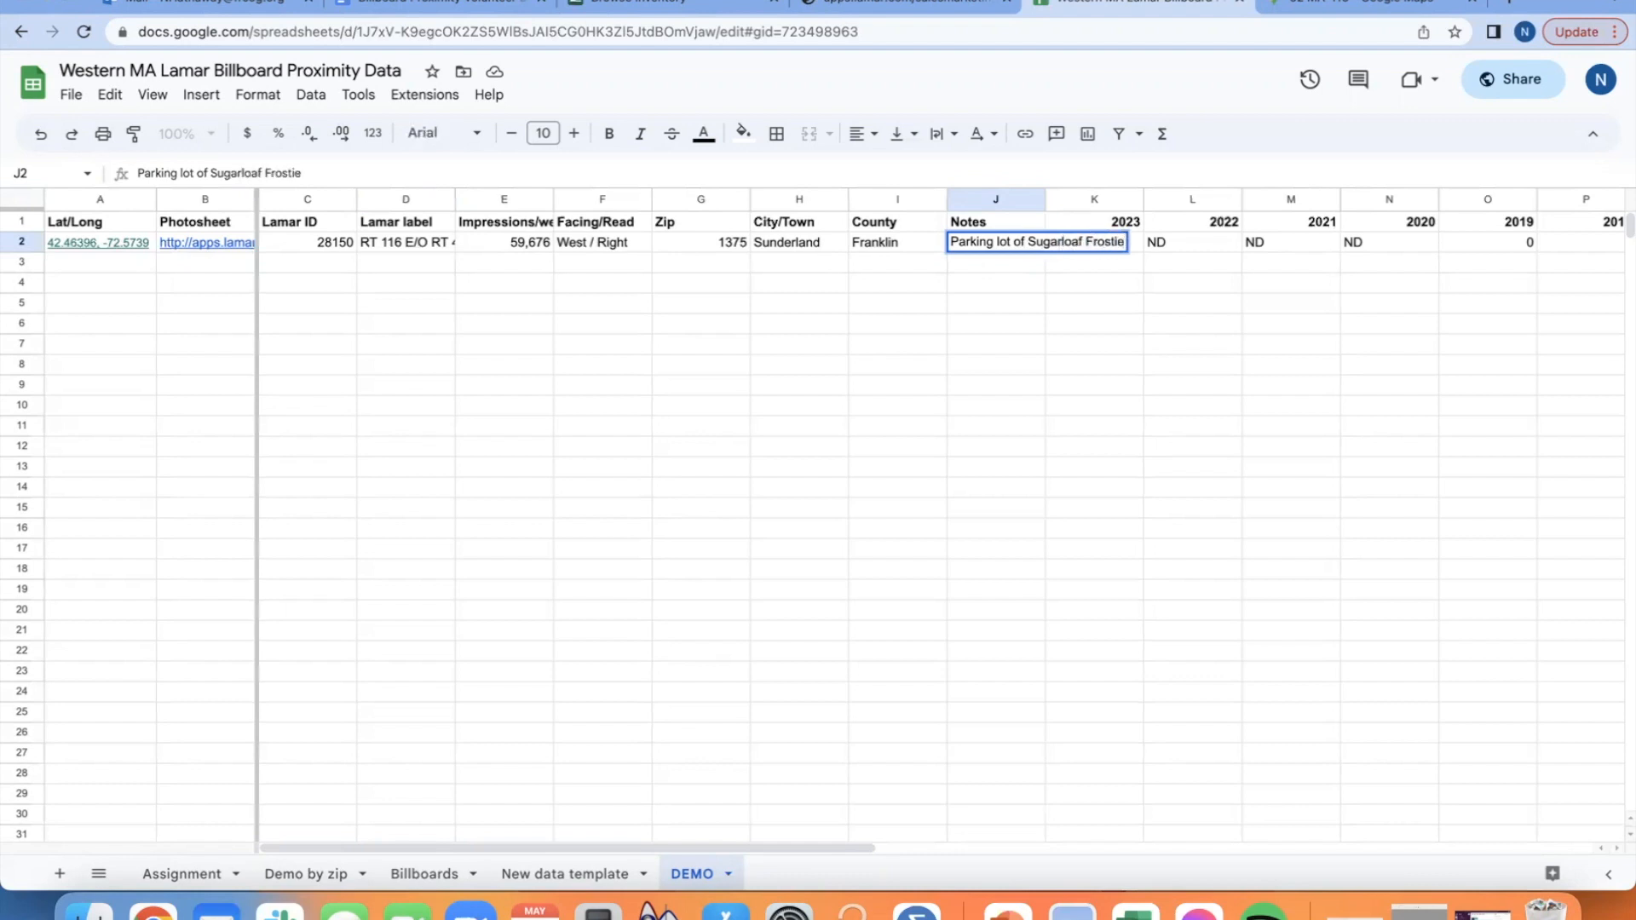
key("Return")
- Recheck the Street View imagery briefly, then review the billboard's row in the DEMO sheet from the notes through to the proximity and sidewalk columns
left_click(1388, 12)
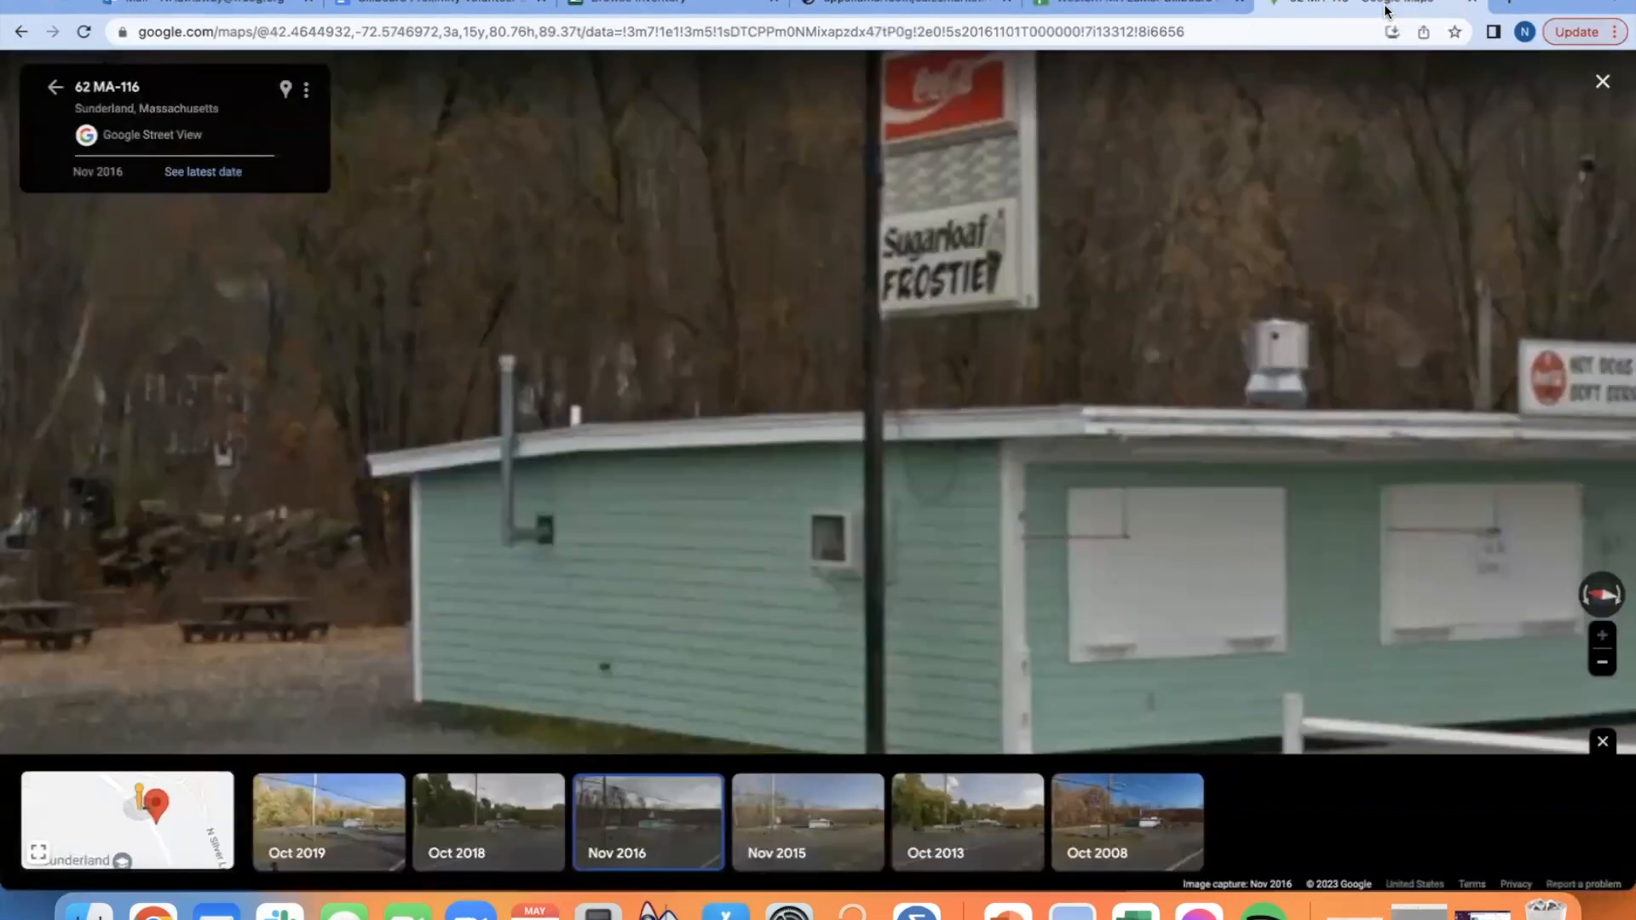
left_click(1124, 7)
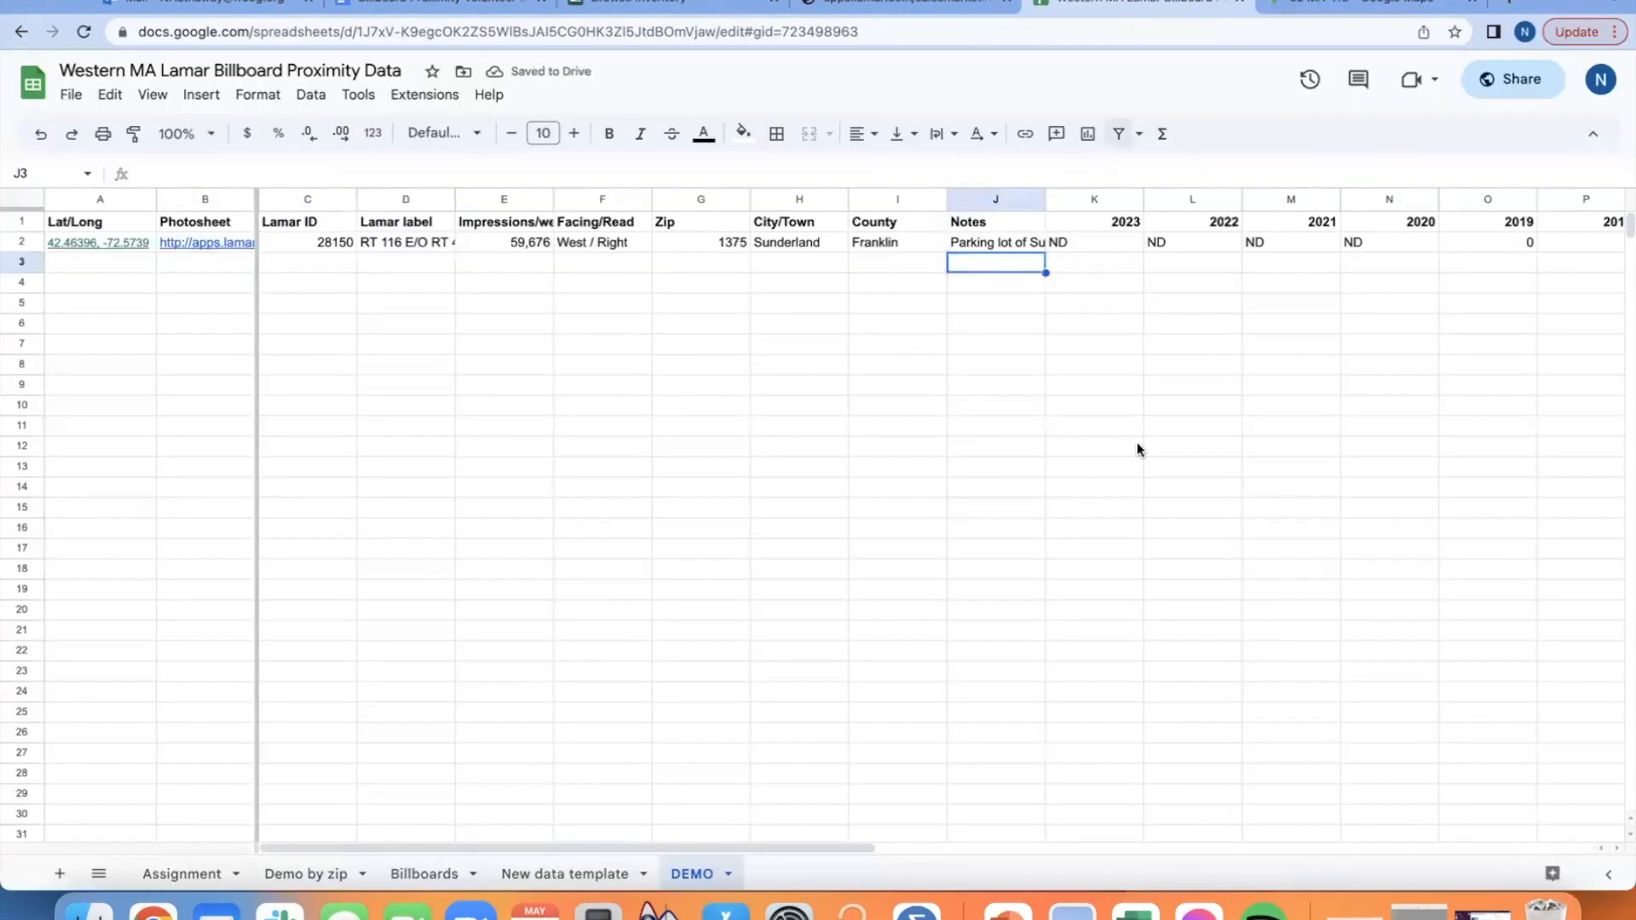
scroll(1148, 391, "right", 2)
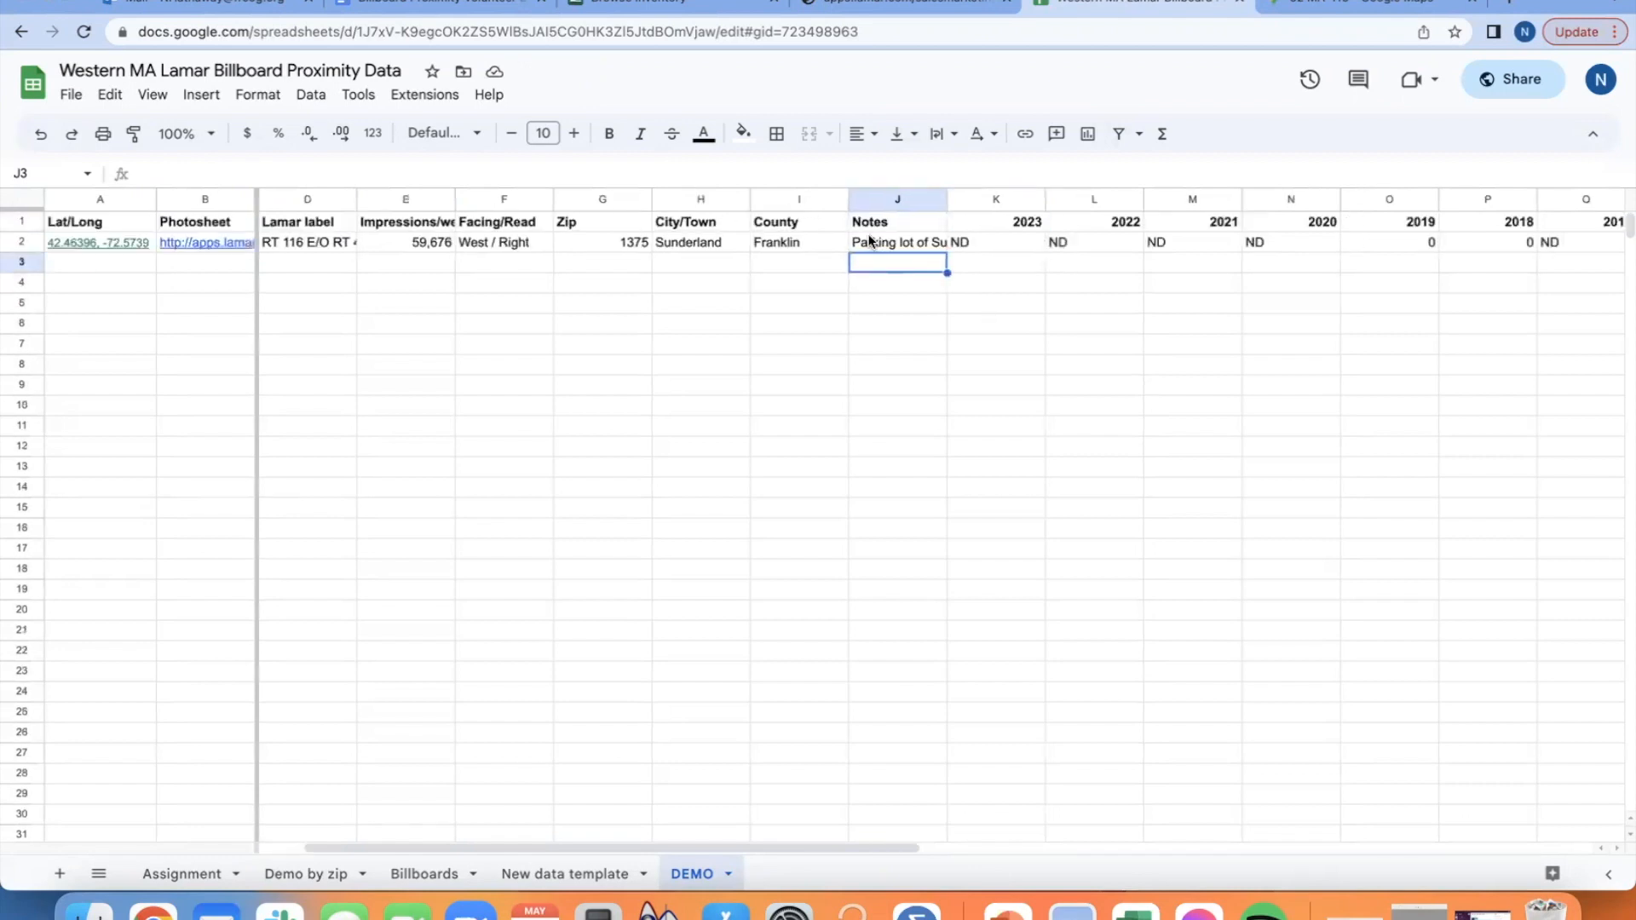
scroll(1275, 248, "left", 1)
scroll(1274, 249, "right", 10)
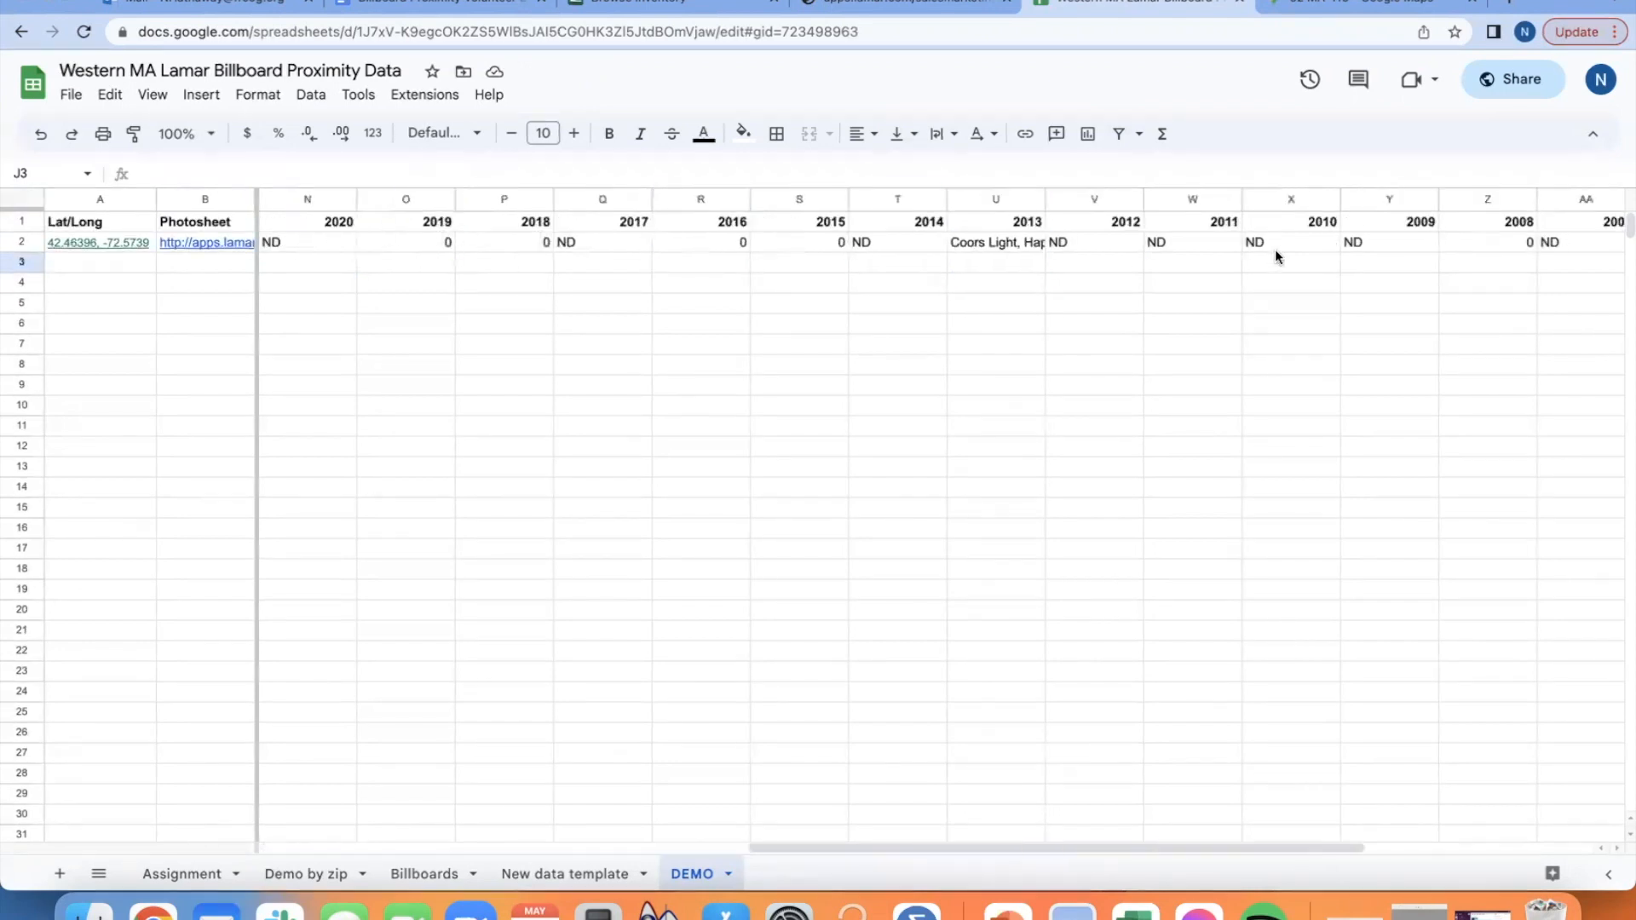
scroll(1274, 249, "right", 4)
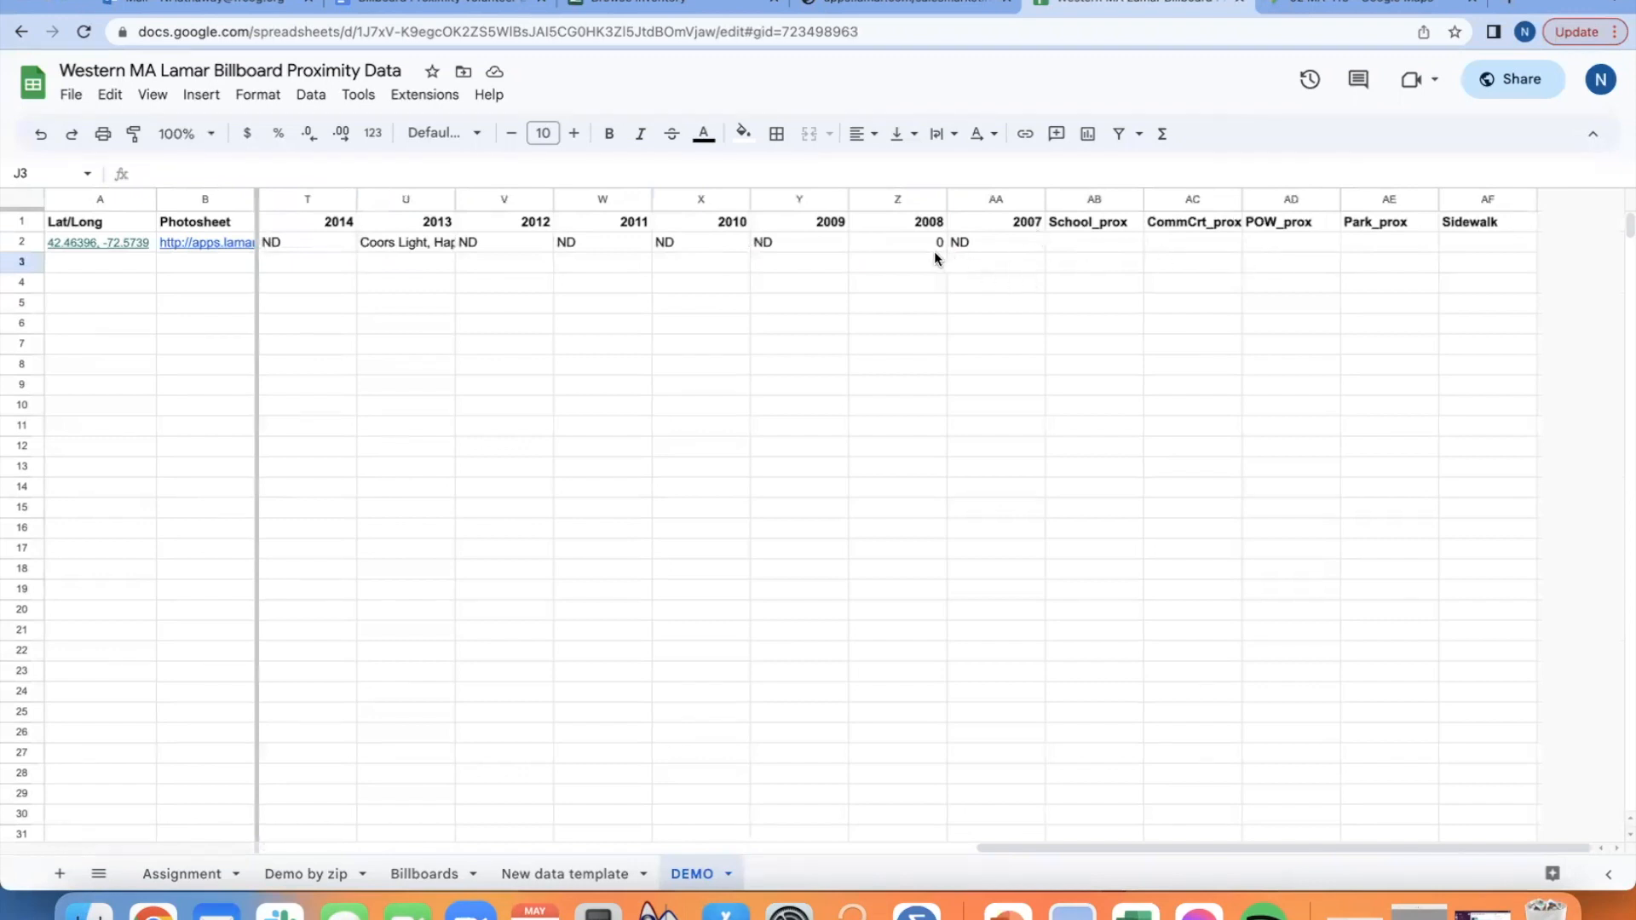